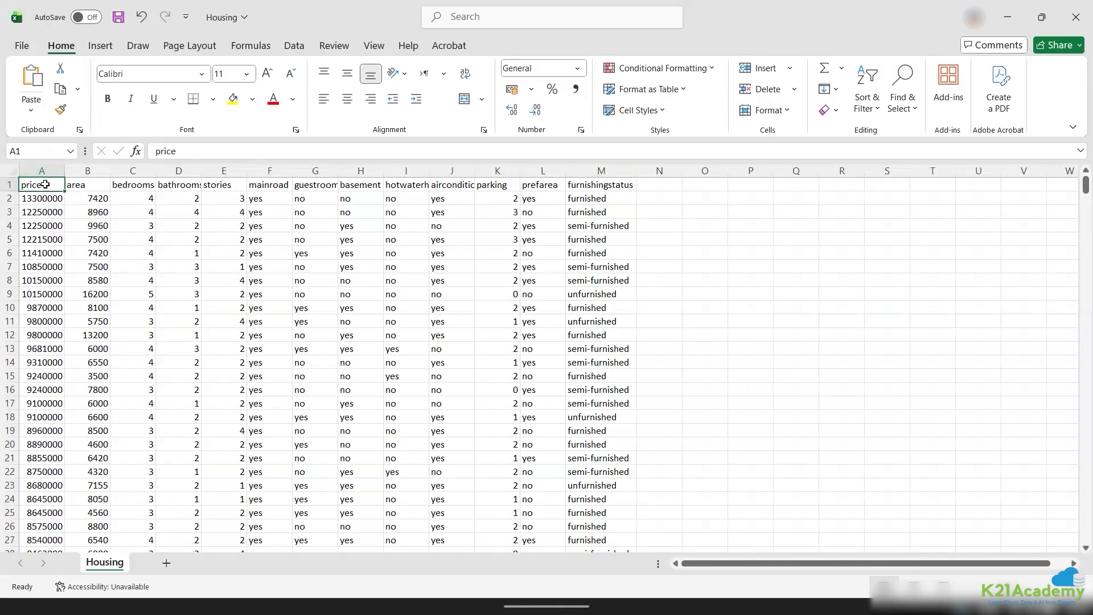
Examine the column headers of the Housing sheet one by one, from area through furnishingstatus.
left_click(90, 179)
key("Right")
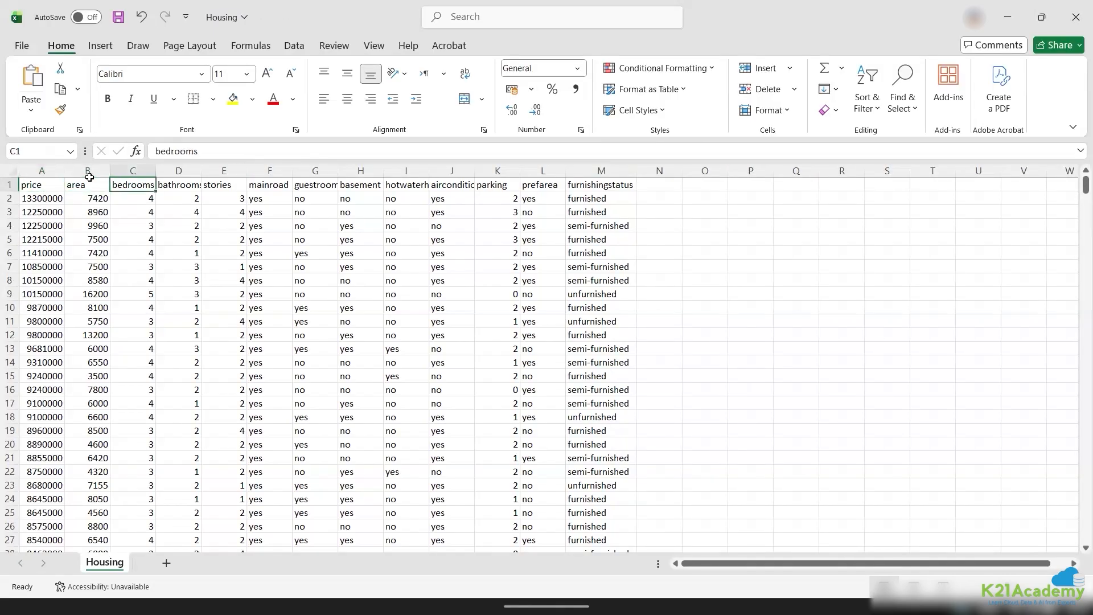
key("Right")
key("Right")
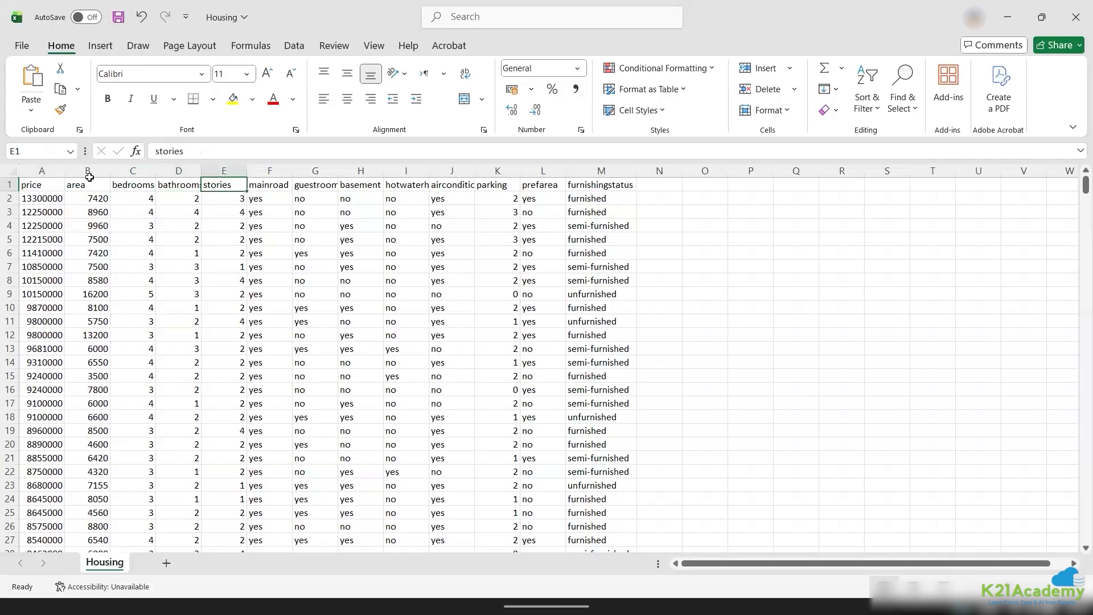
key("Right")
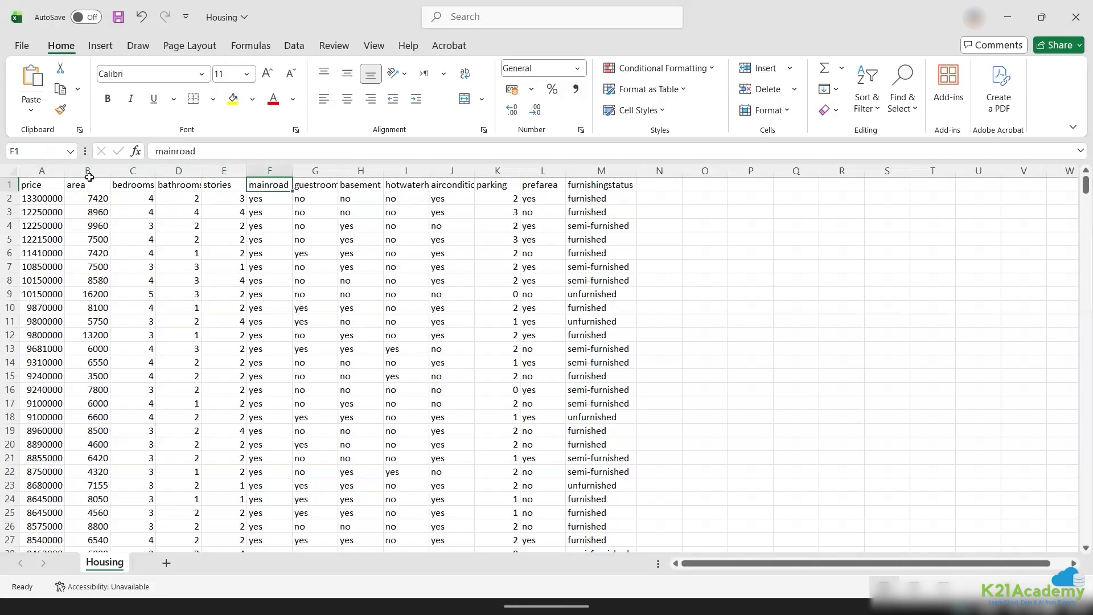
key("Right")
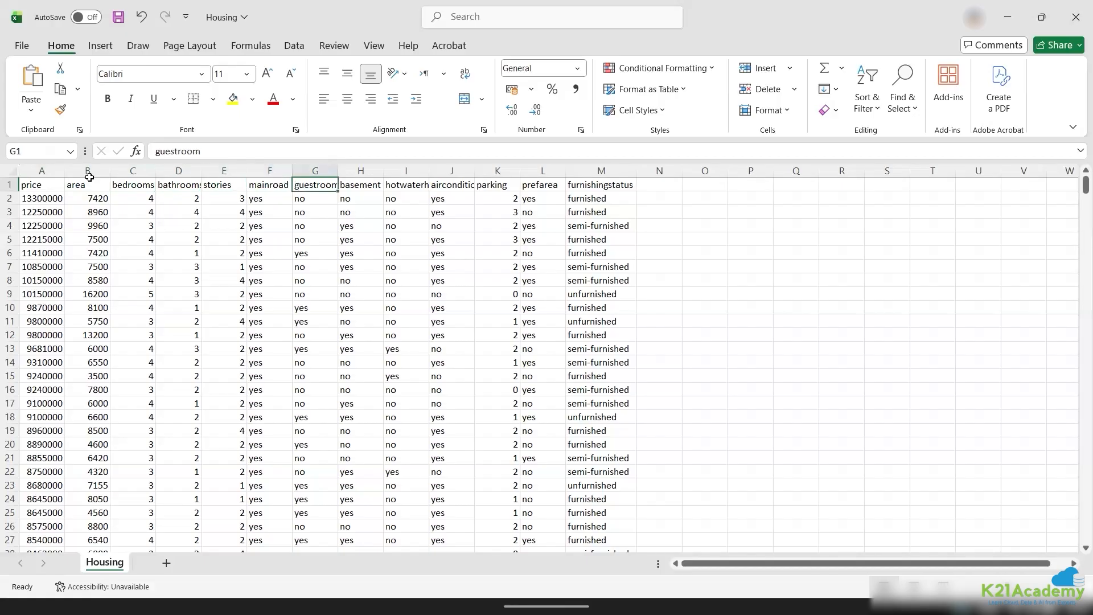
key("Right")
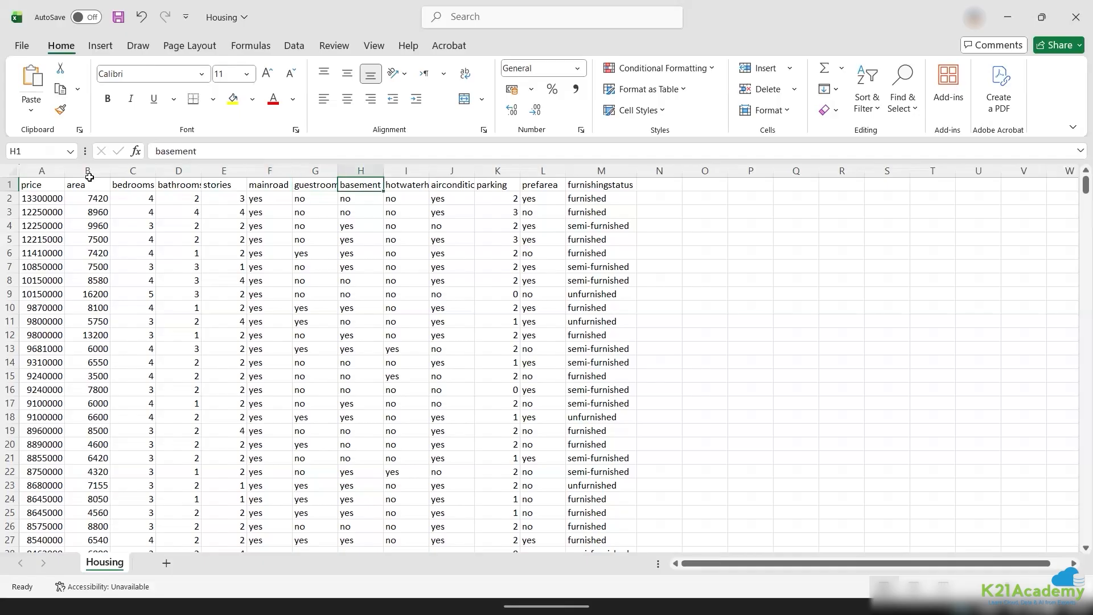
key("Right")
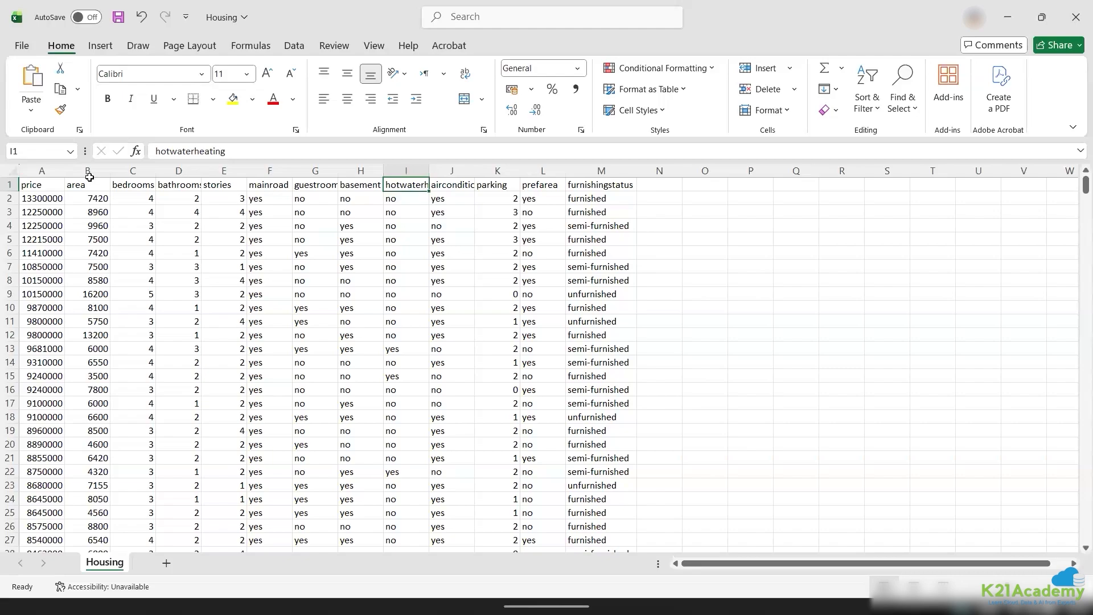
key("Right")
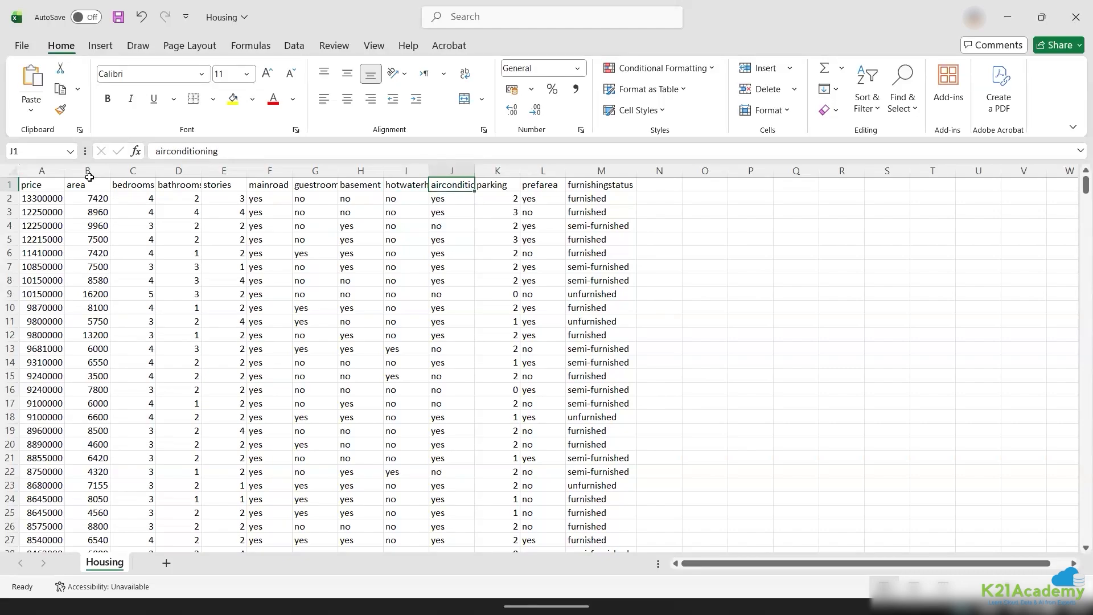
key("Right")
key("Right")
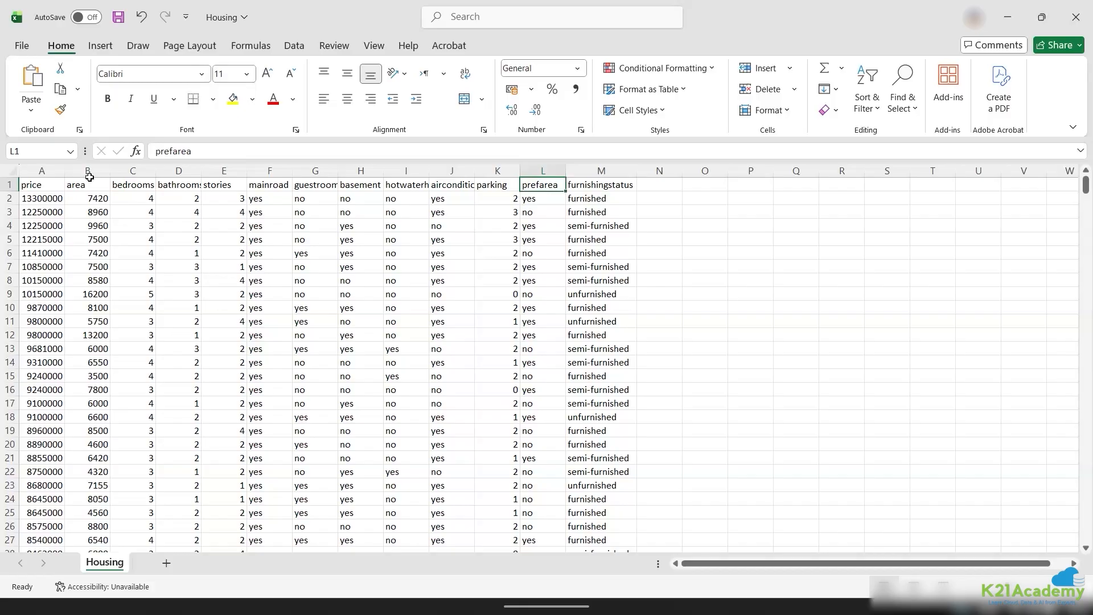
key("Right")
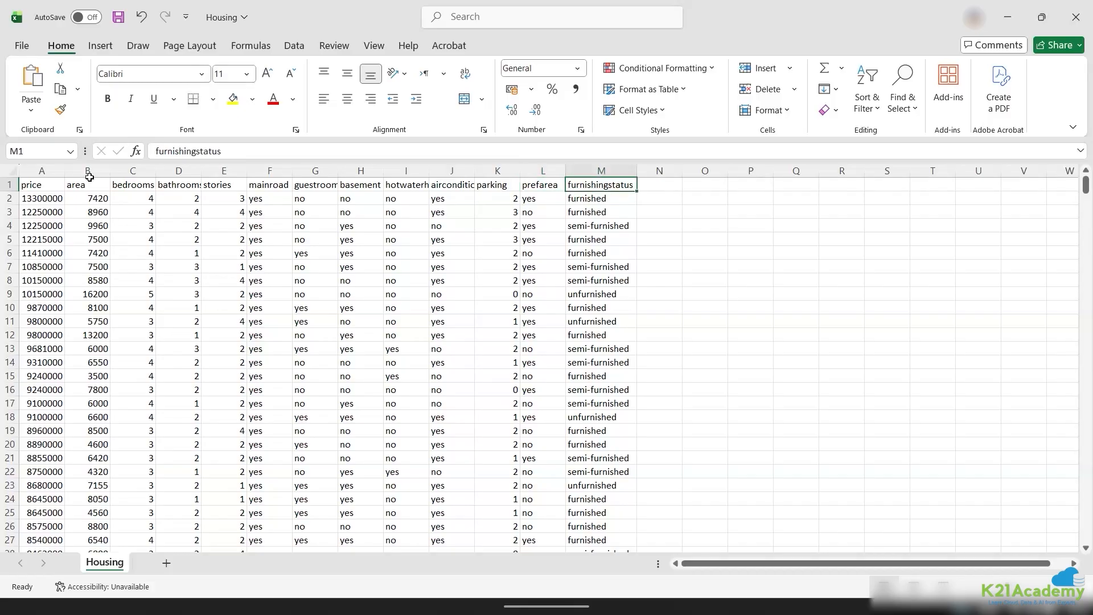
Switch to the Edge browser and open the Azure portal home page, portal.azure.com, in a new InPrivate window.
key("alt+Tab")
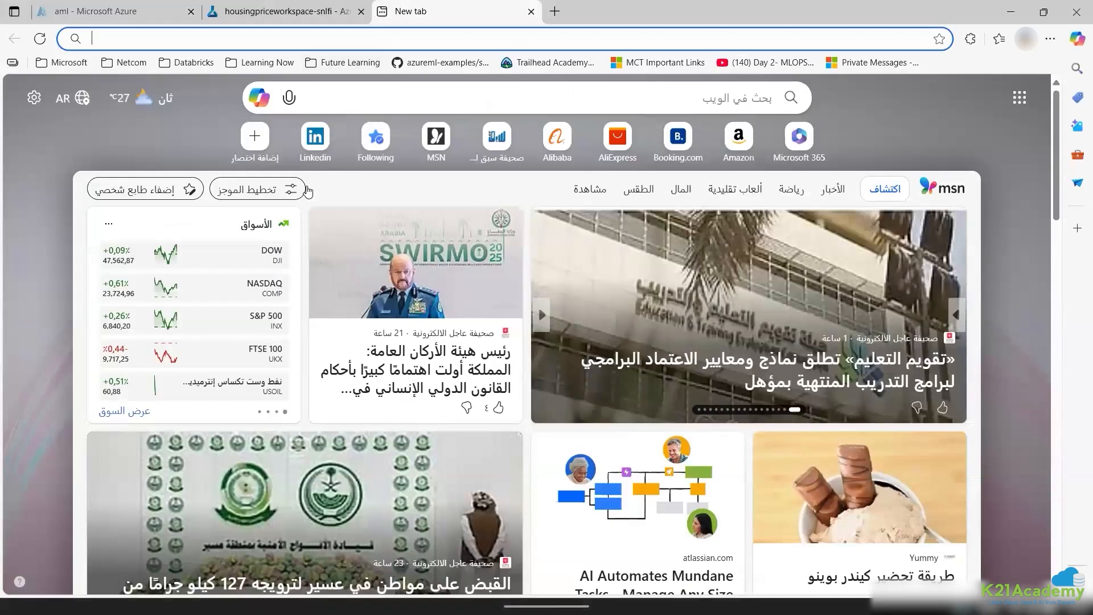
type("pr")
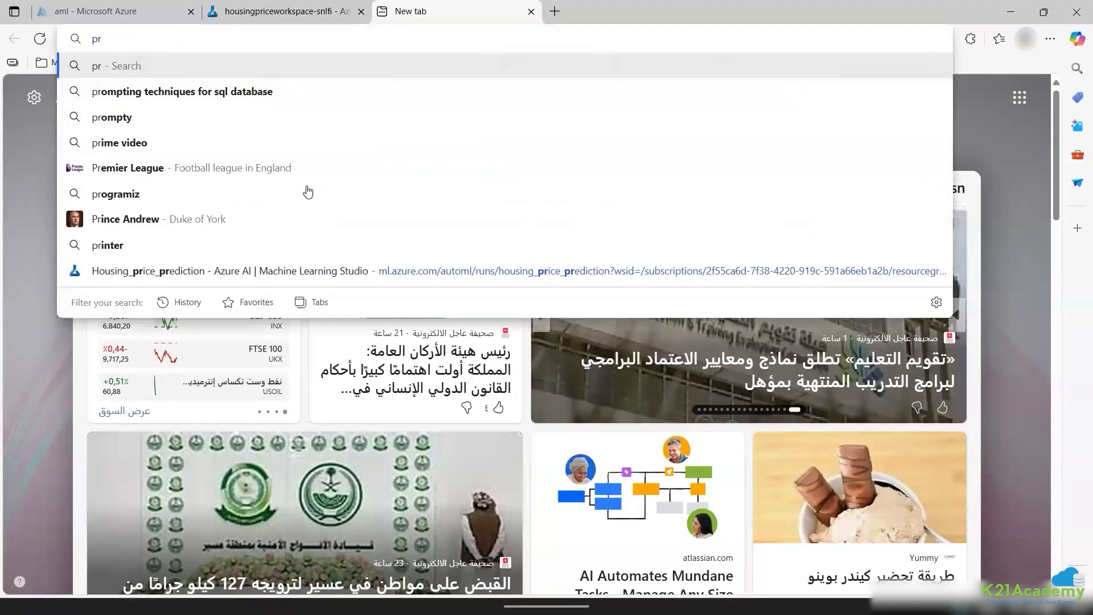
key("BackSpace")
type("o")
key("ctrl+a")
key("ctrl+c")
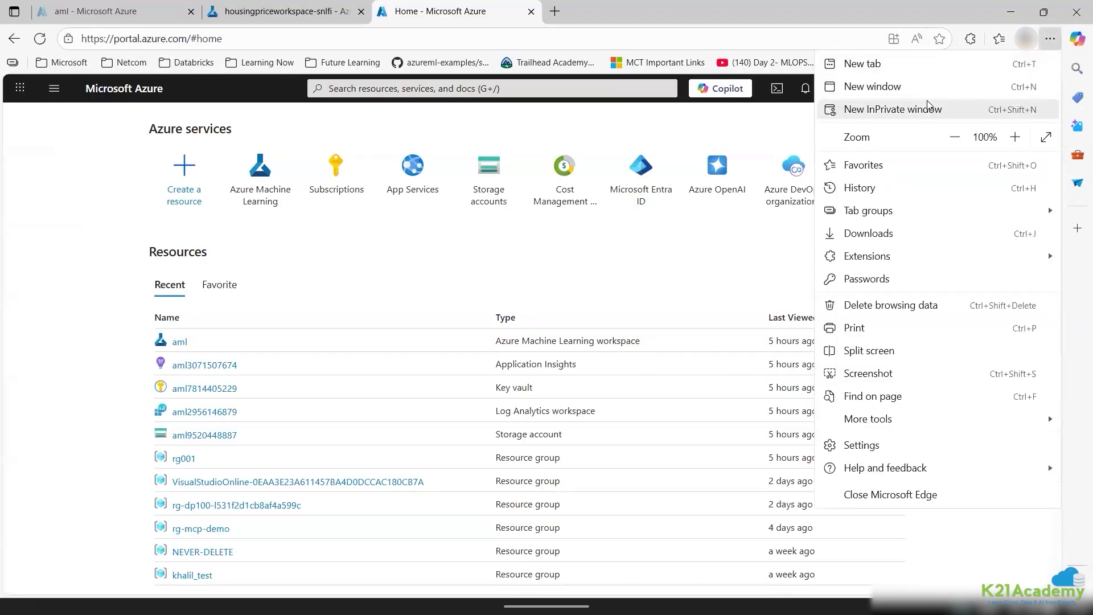
left_click(927, 102)
key("ctrl+v")
key("Return")
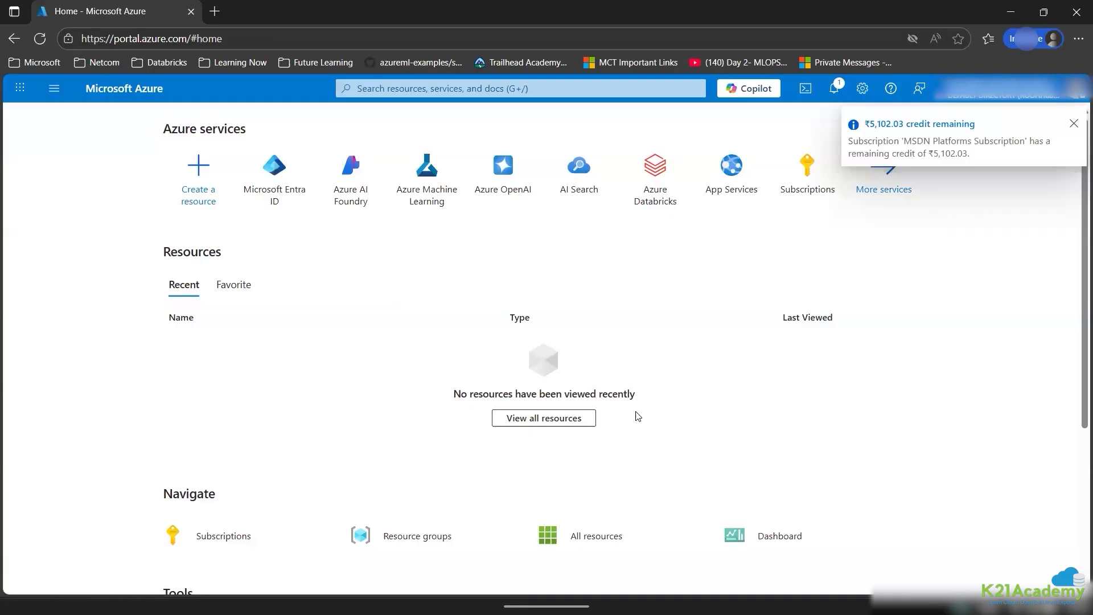
Start creating a new workspace in the Azure Machine Learning service.
left_click(411, 173)
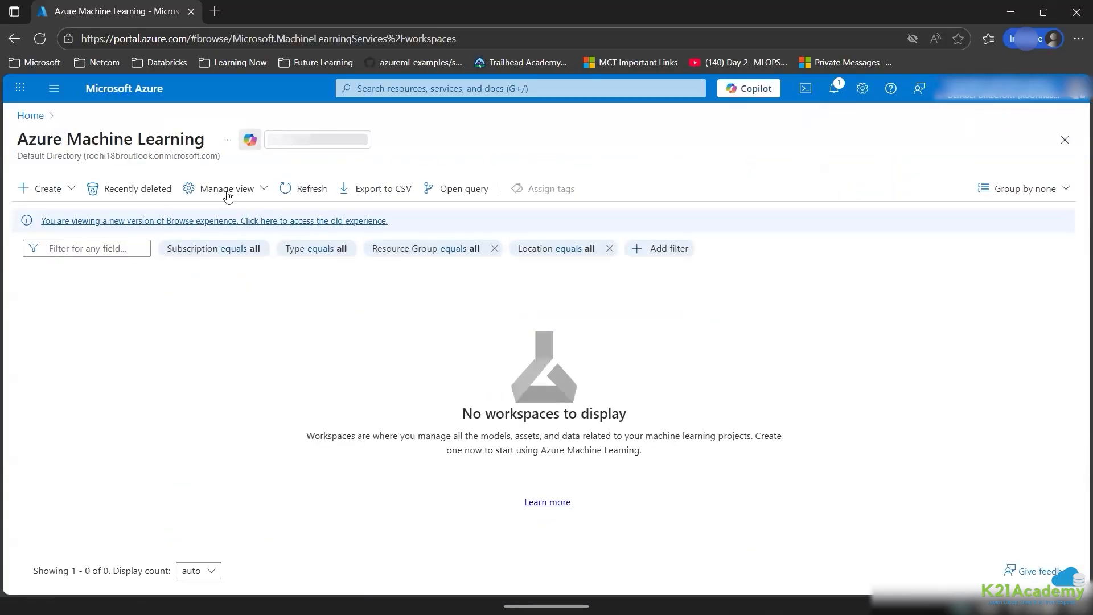
left_click(49, 189)
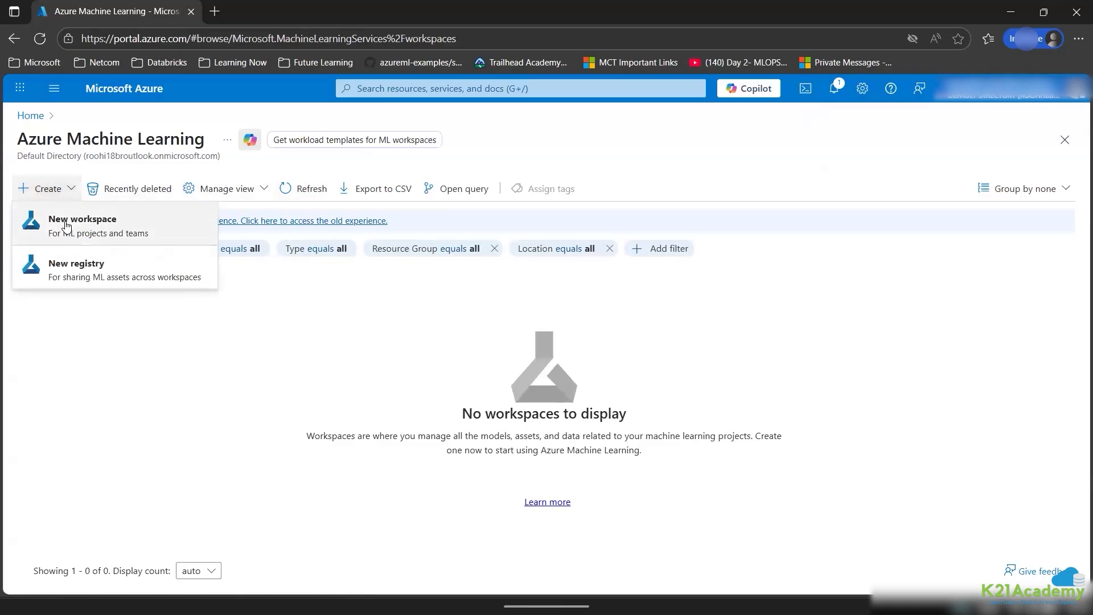
left_click(67, 226)
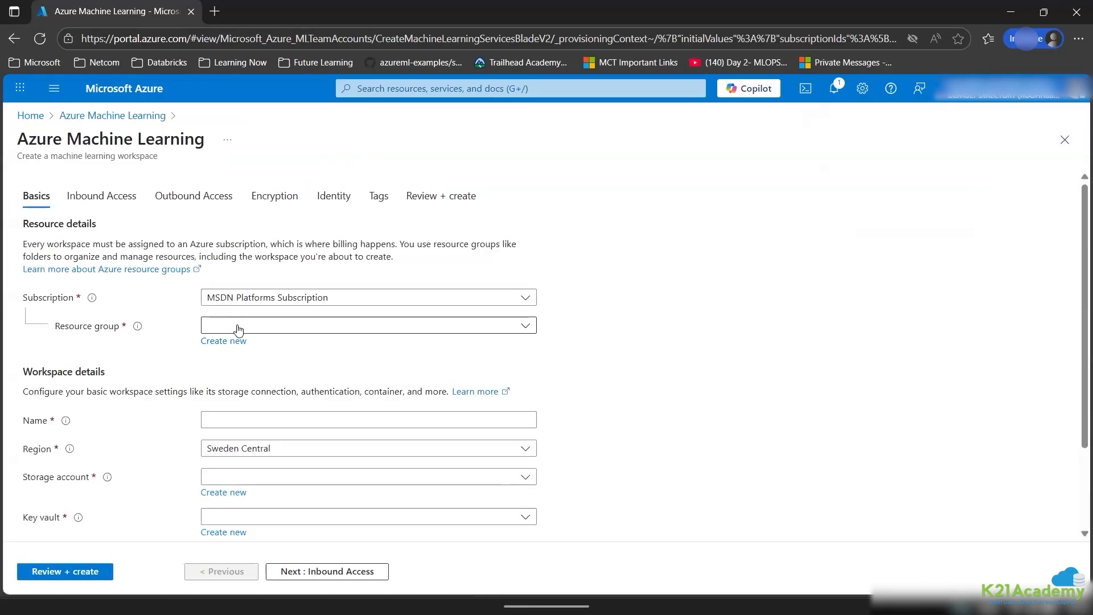
Create a new resource group named rg001 for the workspace.
left_click(226, 342)
type("rgoo1")
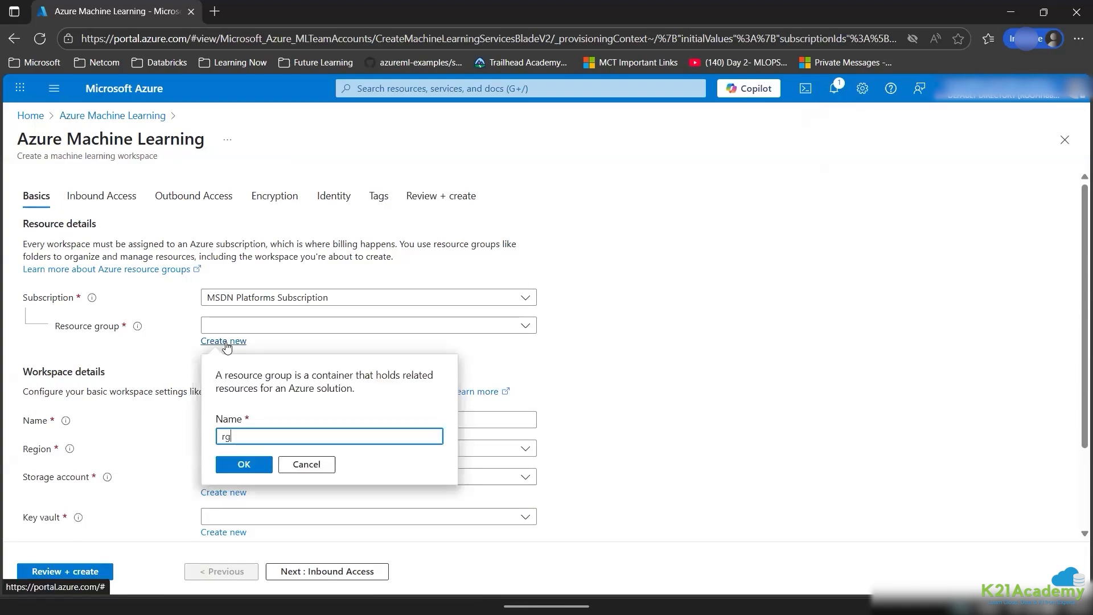
key("BackSpace")
key("BackSpace")
type("001")
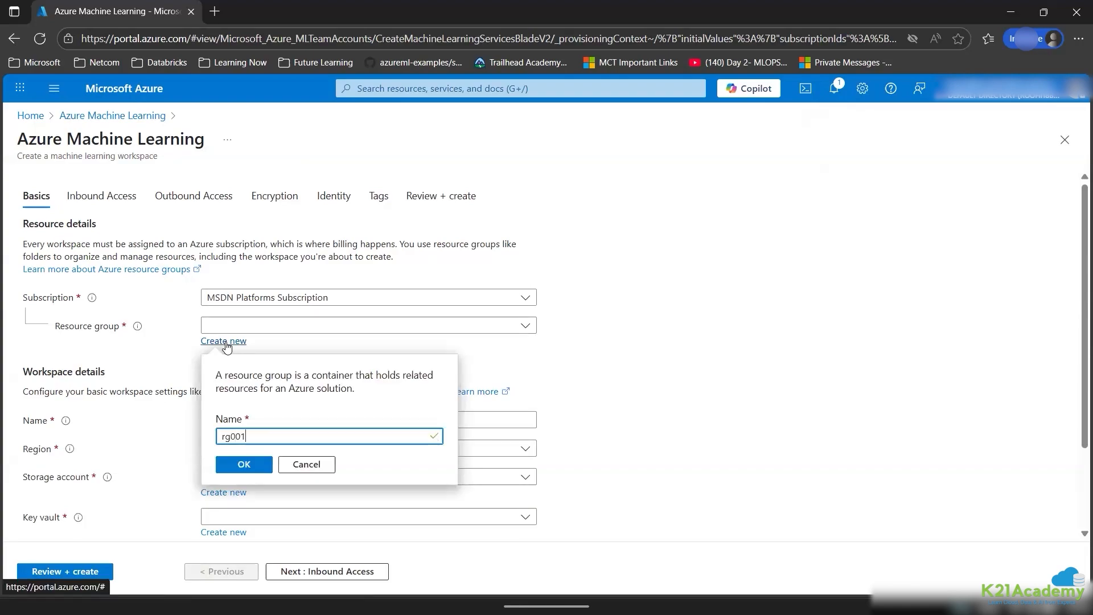
left_click(239, 462)
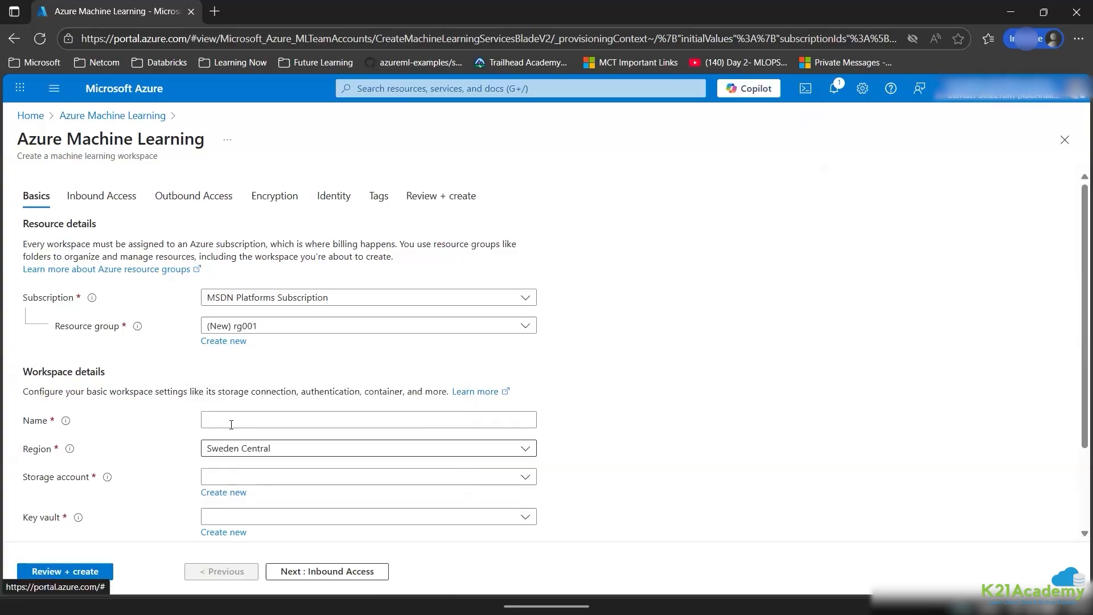
Name the workspace aml and set its region to East US.
left_click(231, 424)
type("ml")
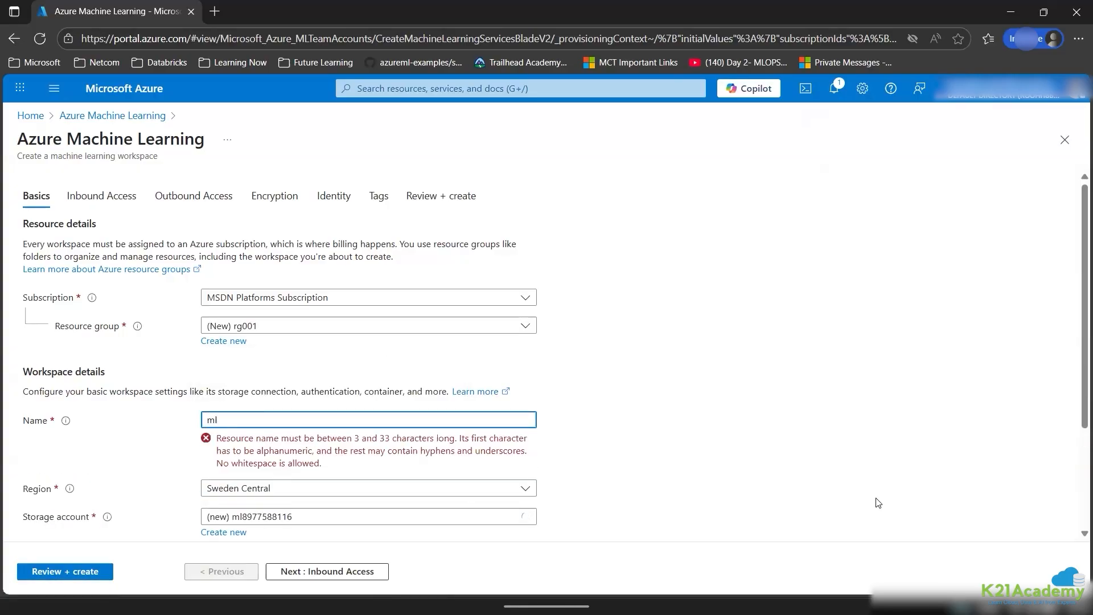
key("BackSpace")
key("BackSpace")
type("aml")
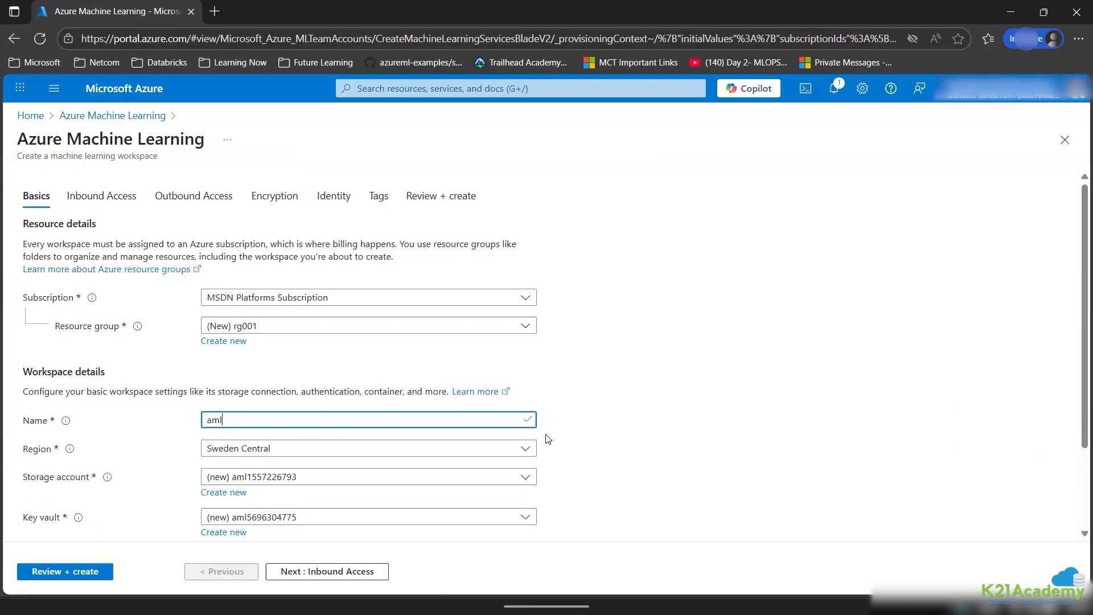
left_click(410, 453)
type("east us")
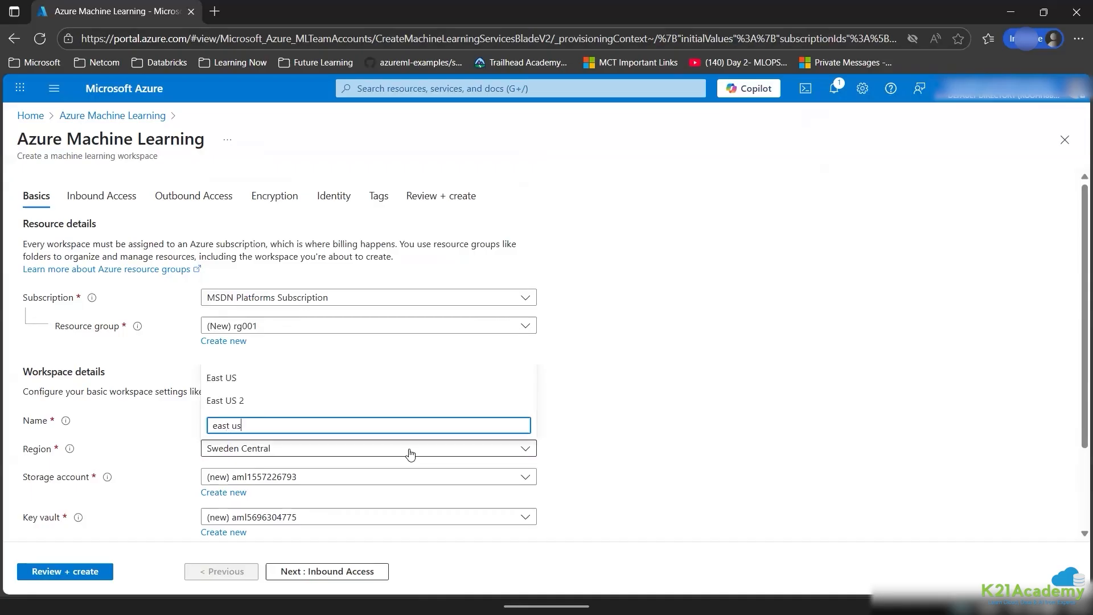
key("Return")
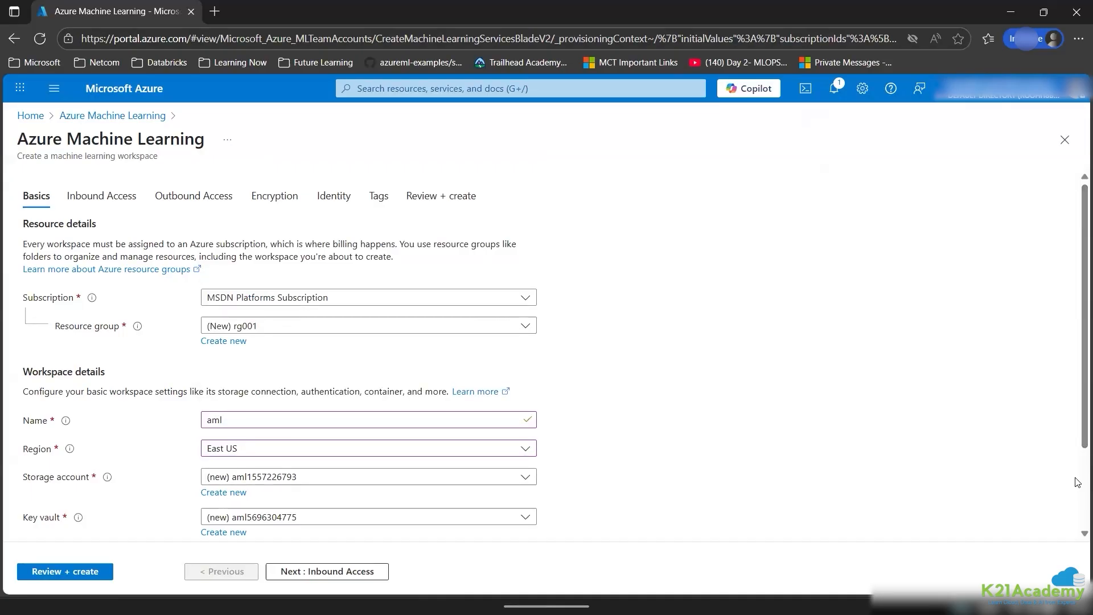
Validate the workspace configuration with the remaining default settings and submit it for creation.
scroll(1077, 482, "down", 2)
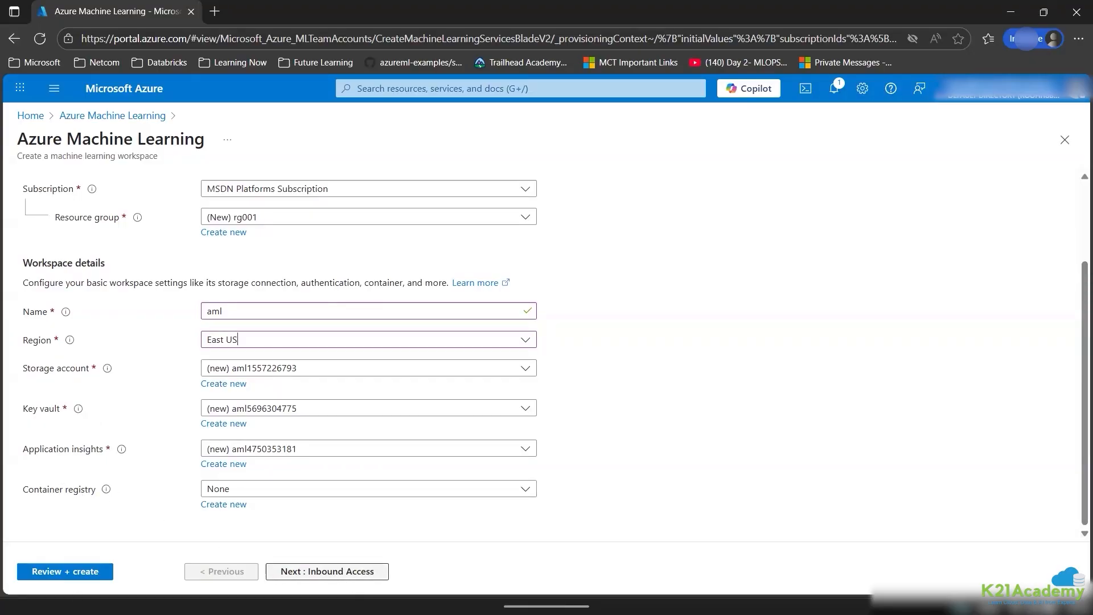
left_click(84, 571)
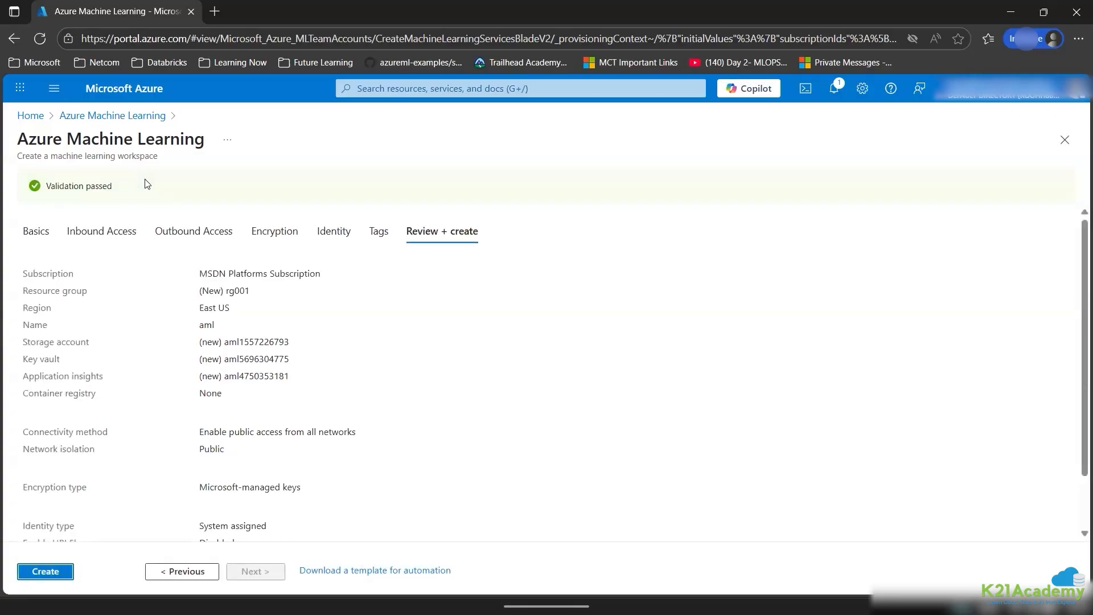
left_click(49, 575)
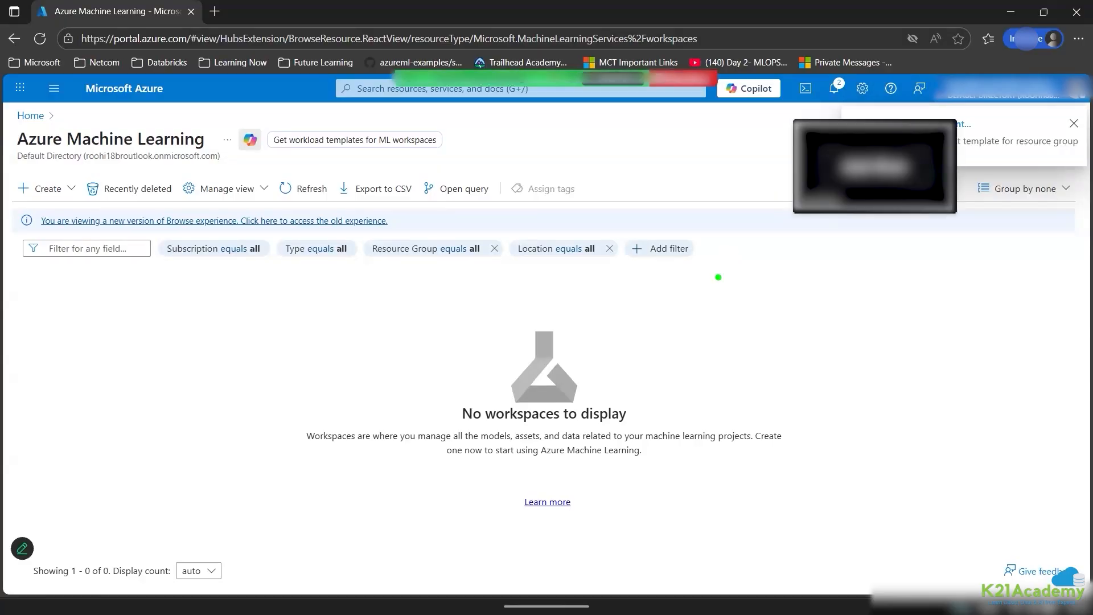
type("machine lear")
type("ning")
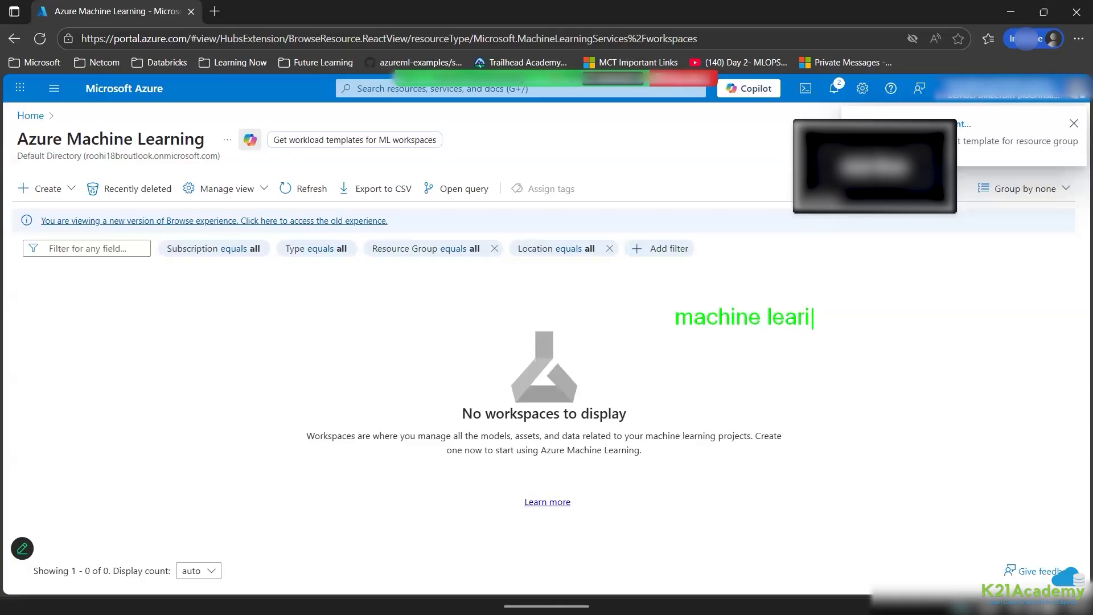
type(" service")
key("Return")
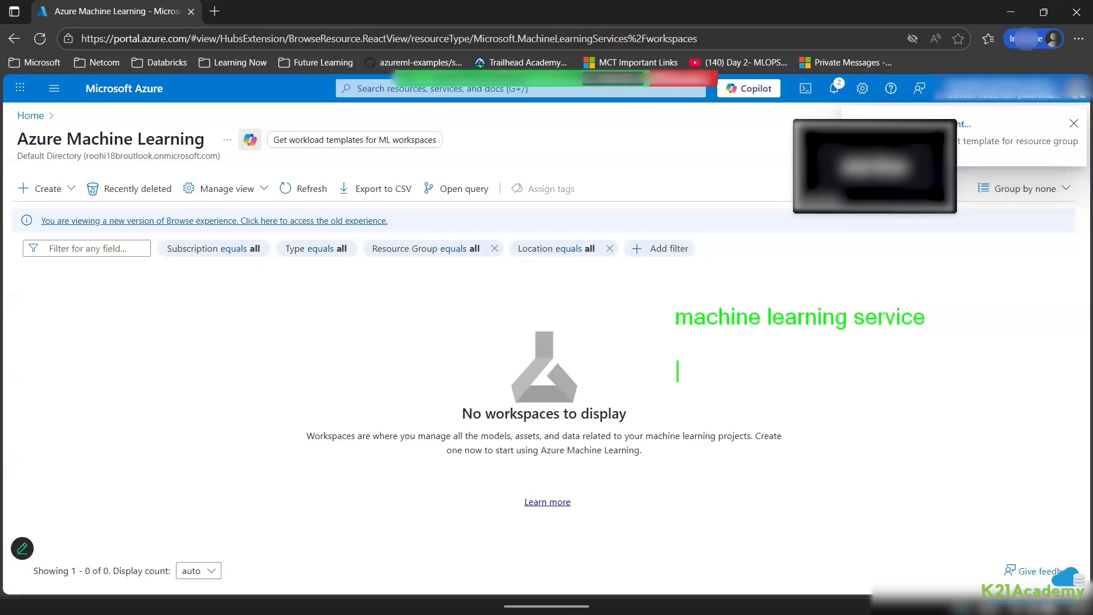
type("storae")
key("BackSpace")
key("BackSpace")
type("ge ")
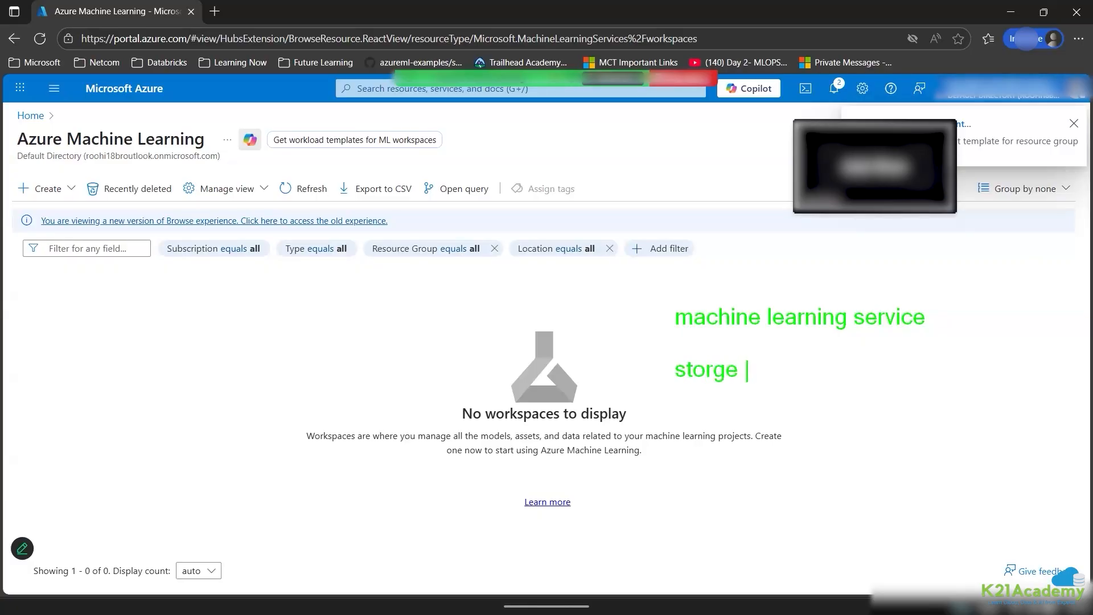
type(", key vault")
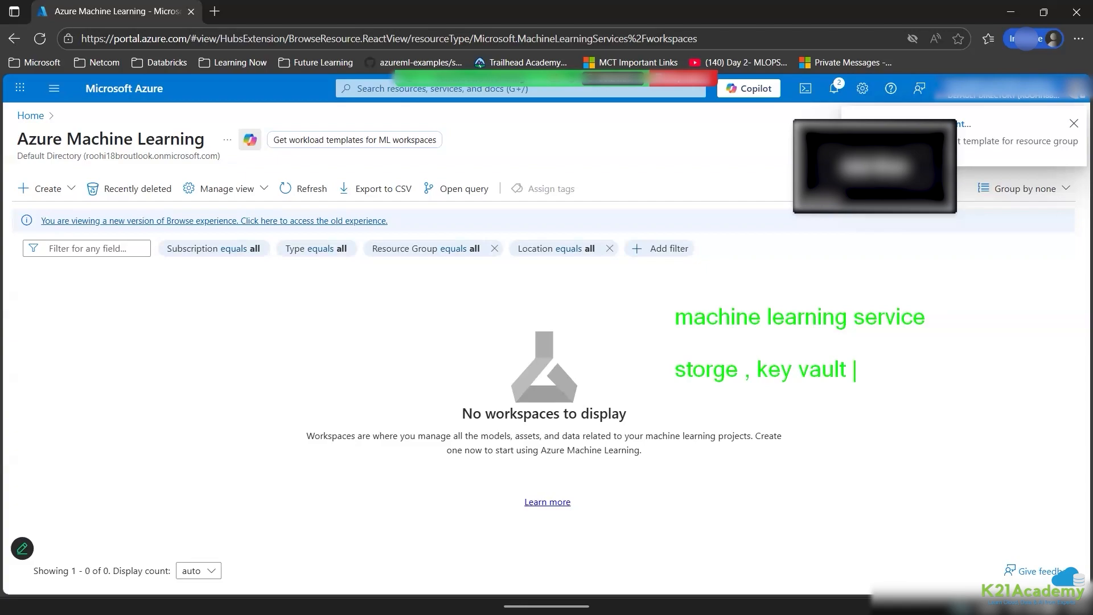
key("Return")
type("applig")
type("ht")
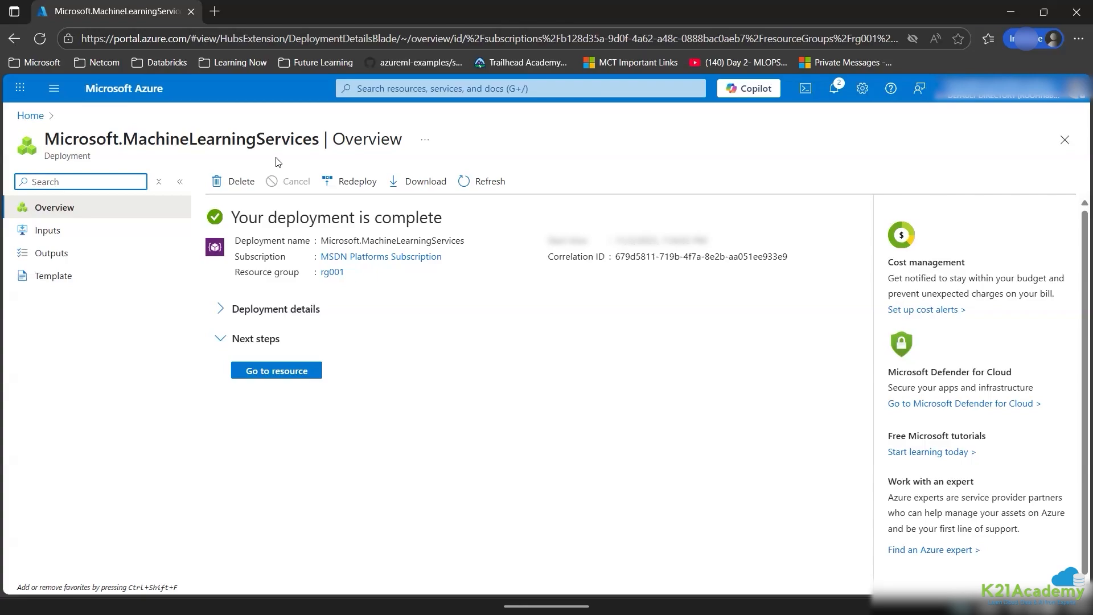
Open the deployed aml workspace in Azure Machine Learning Studio and go to its Compute page.
left_click(278, 372)
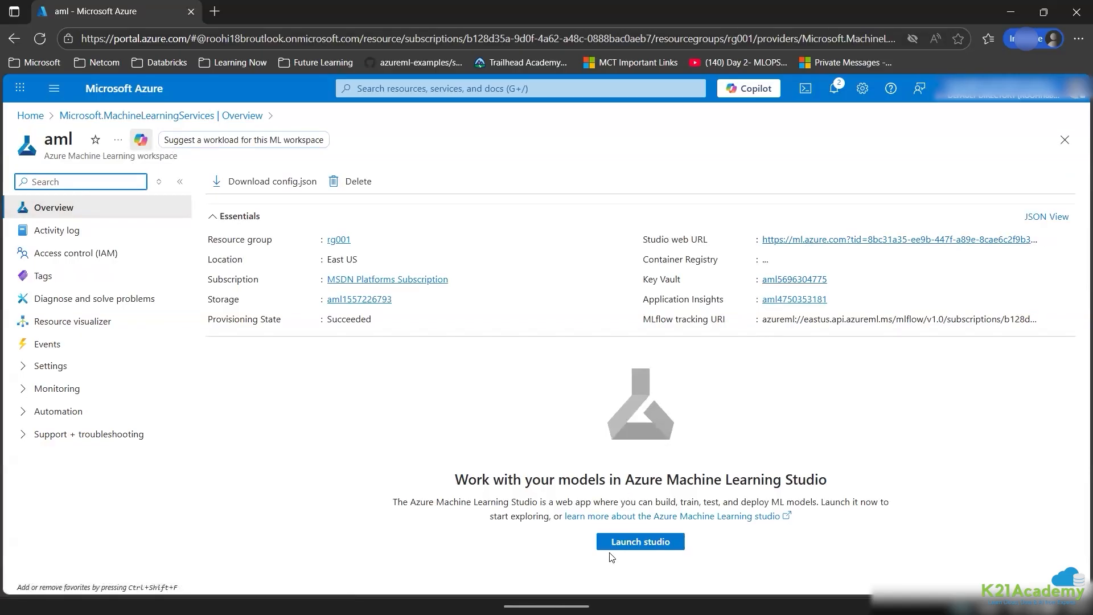
left_click(641, 544)
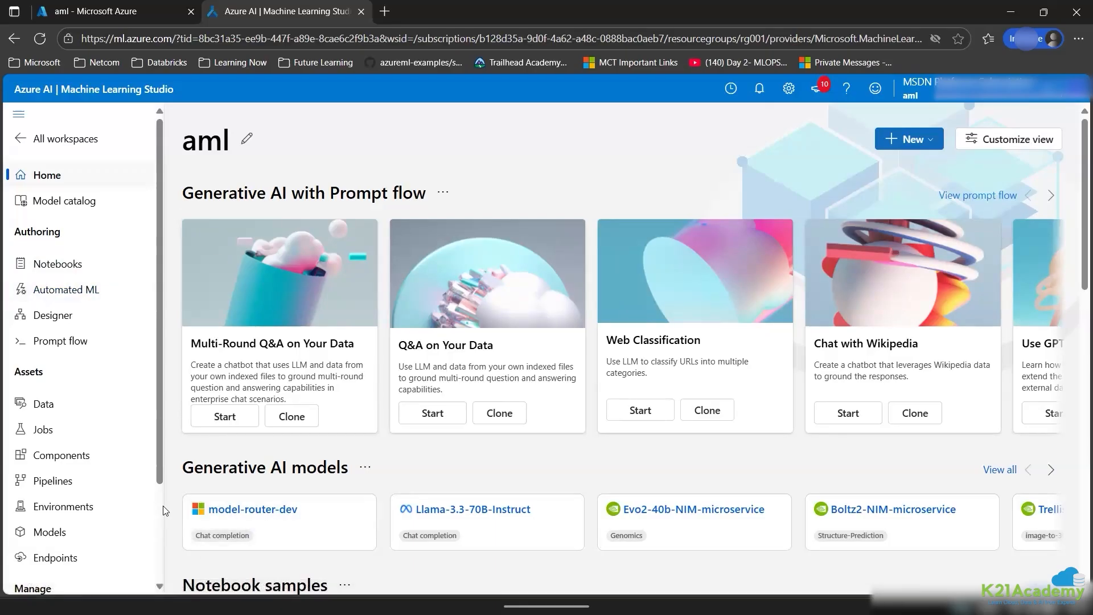
scroll(162, 497, "down", 2)
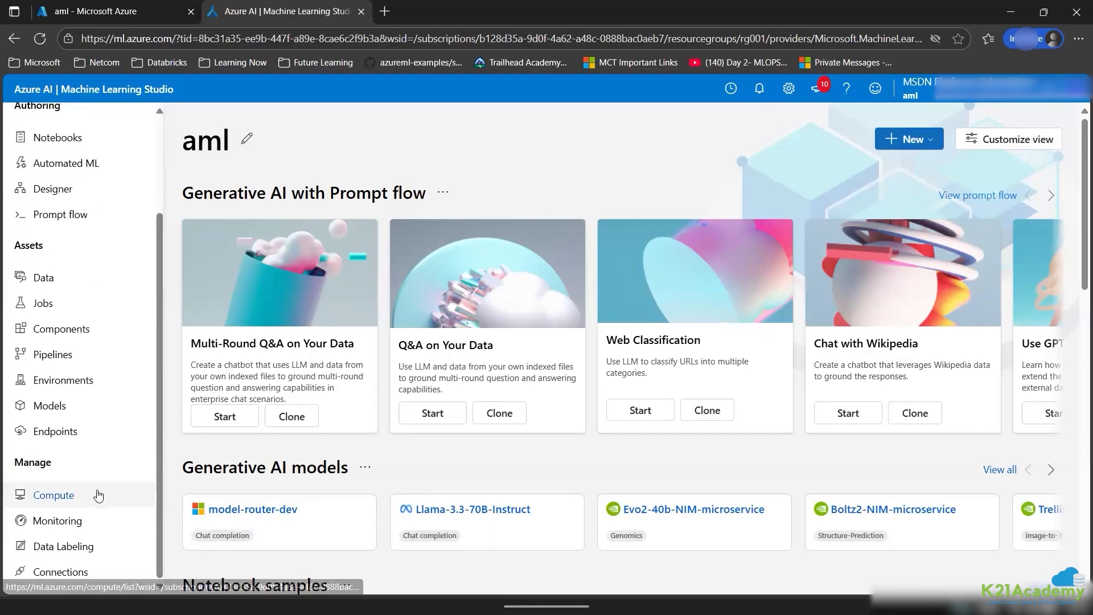
left_click(98, 496)
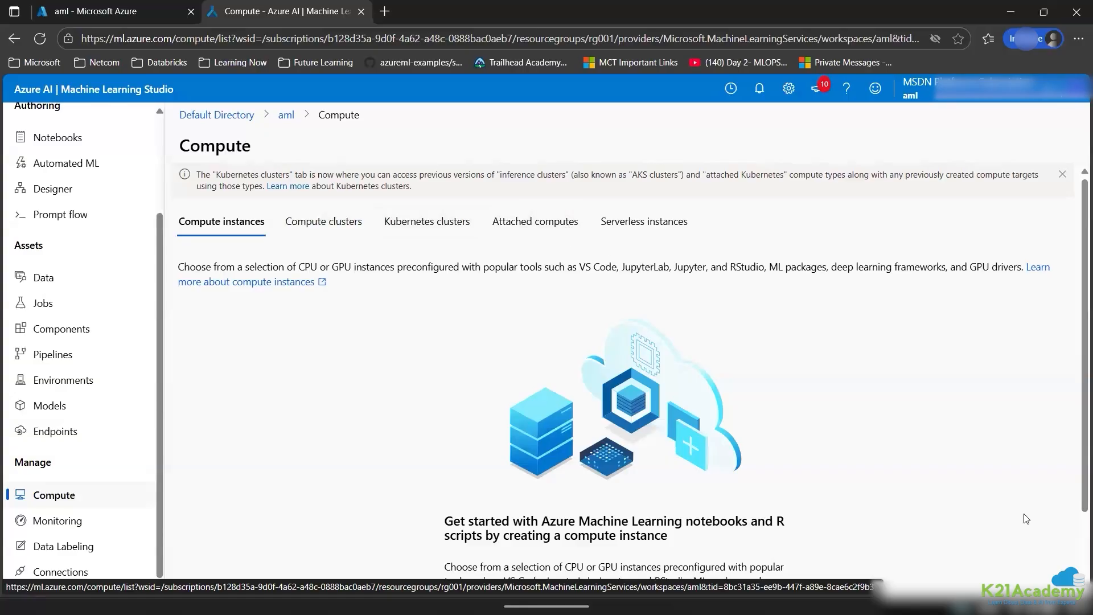
Try to start creating a new compute instance for the aml workspace.
scroll(1026, 518, "down", 1)
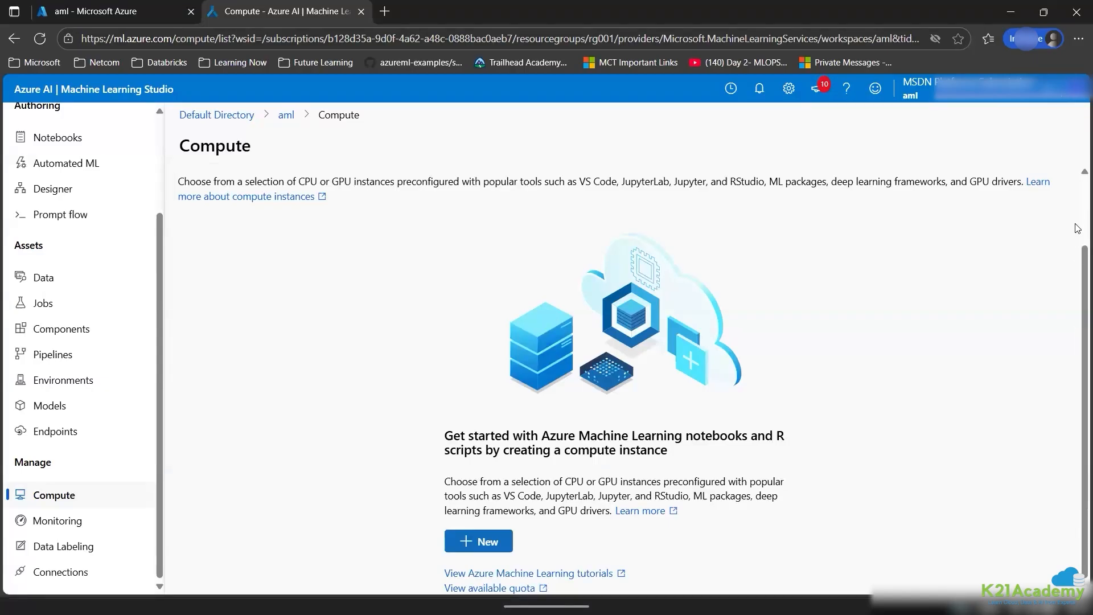
scroll(1078, 228, "up", 1)
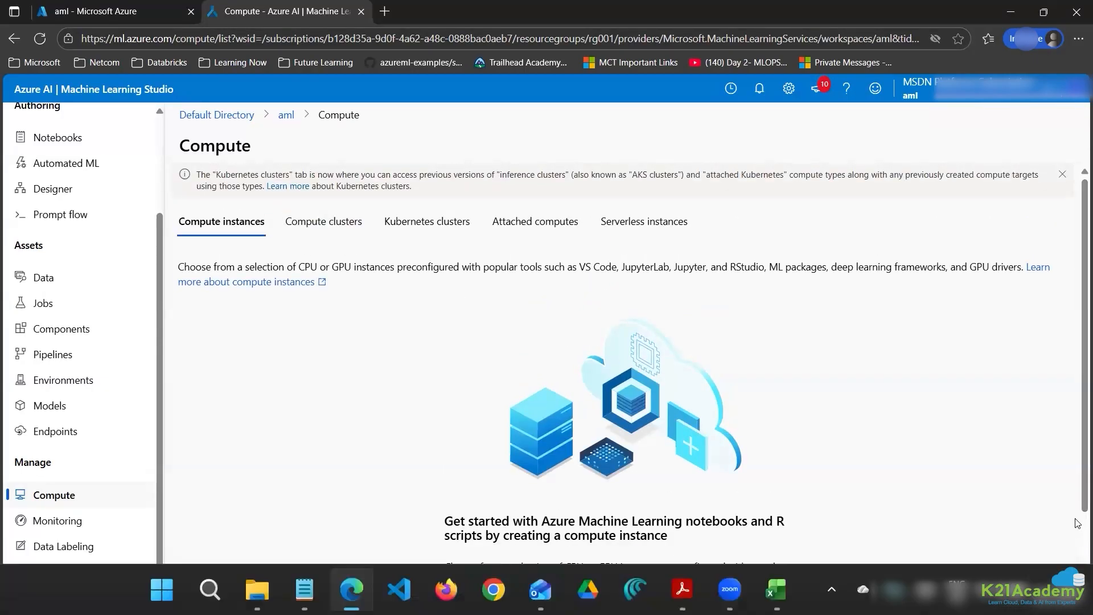
scroll(459, 512, "down", 1)
left_click(459, 540)
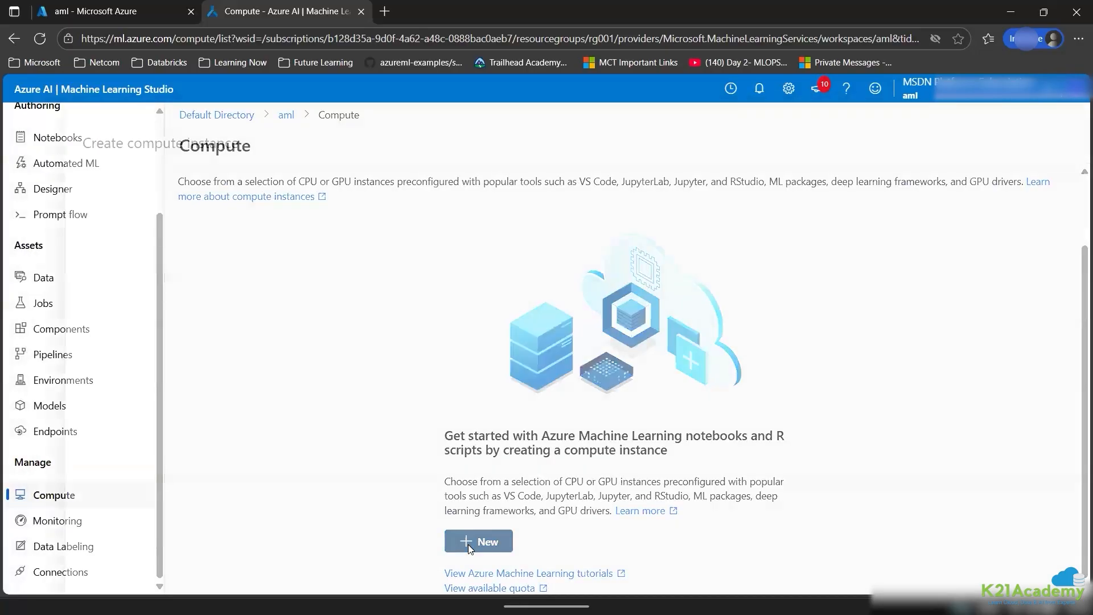
left_click(470, 547)
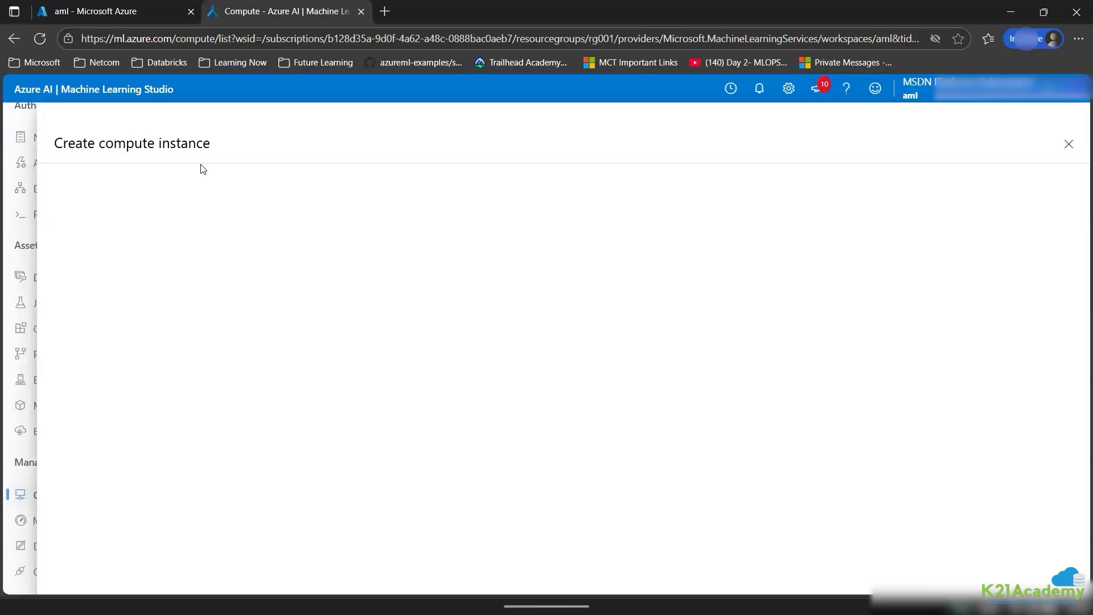
Relaunch the studio from the aml workspace in the Azure portal and start a new compute instance on the Compute page.
left_click(138, 8)
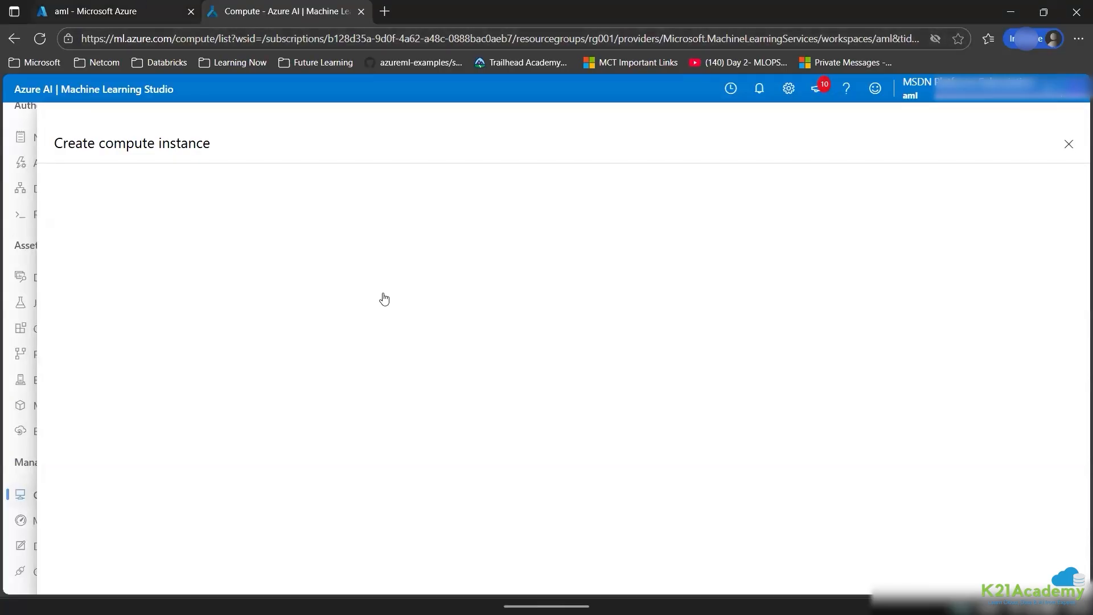
left_click(641, 541)
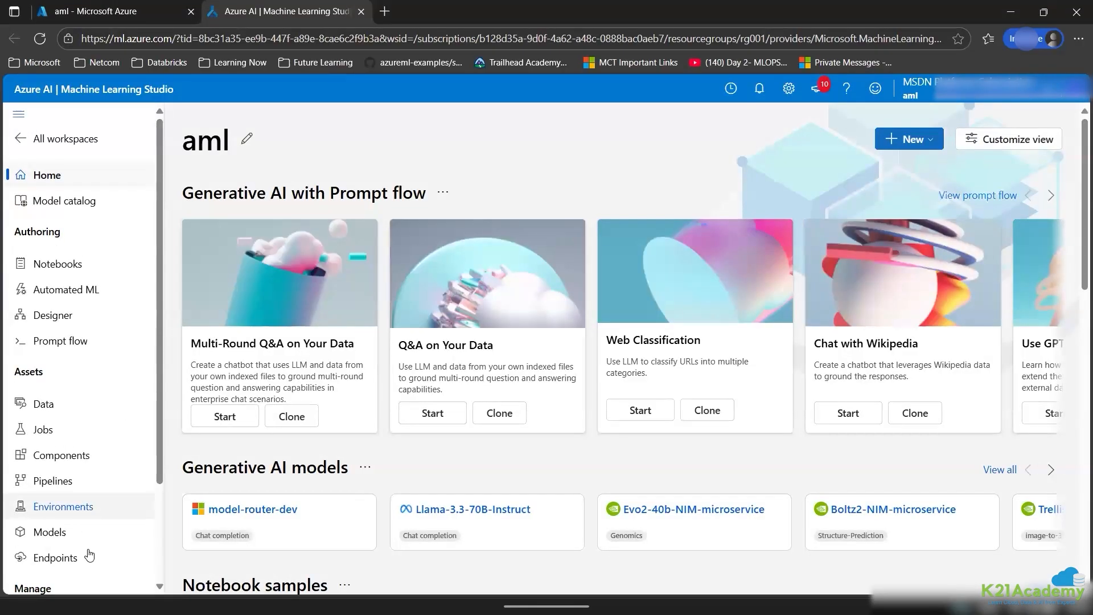
scroll(161, 504, "down", 2)
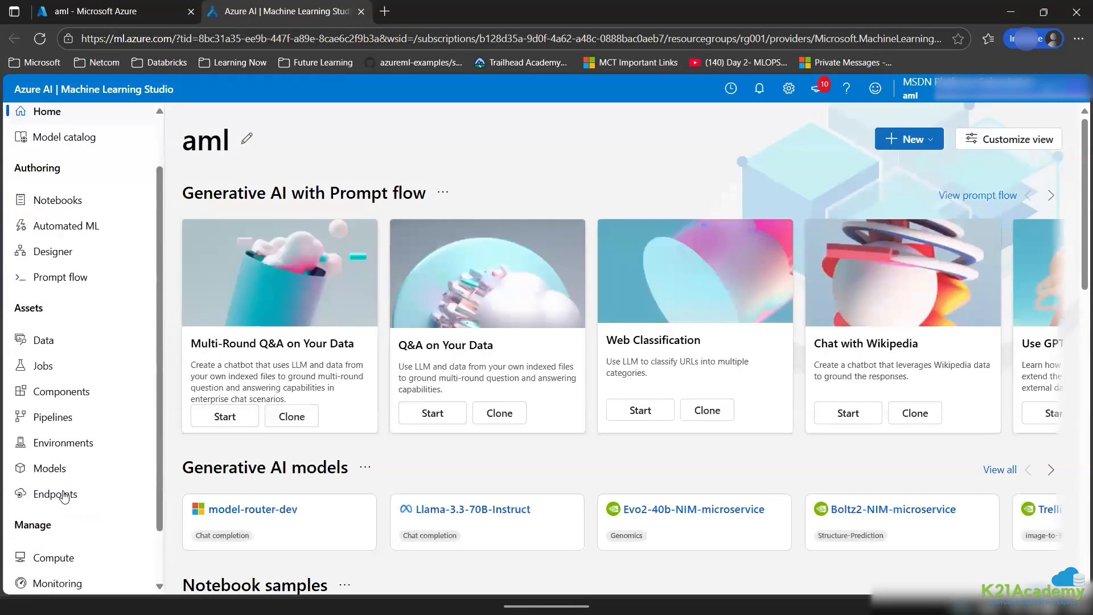
left_click(54, 558)
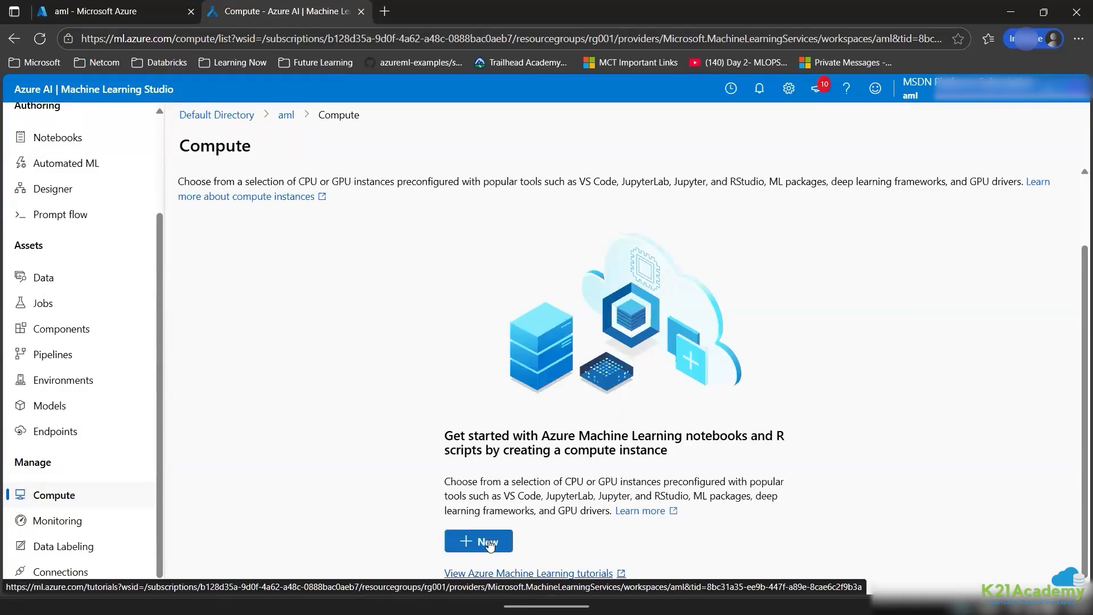
left_click(493, 540)
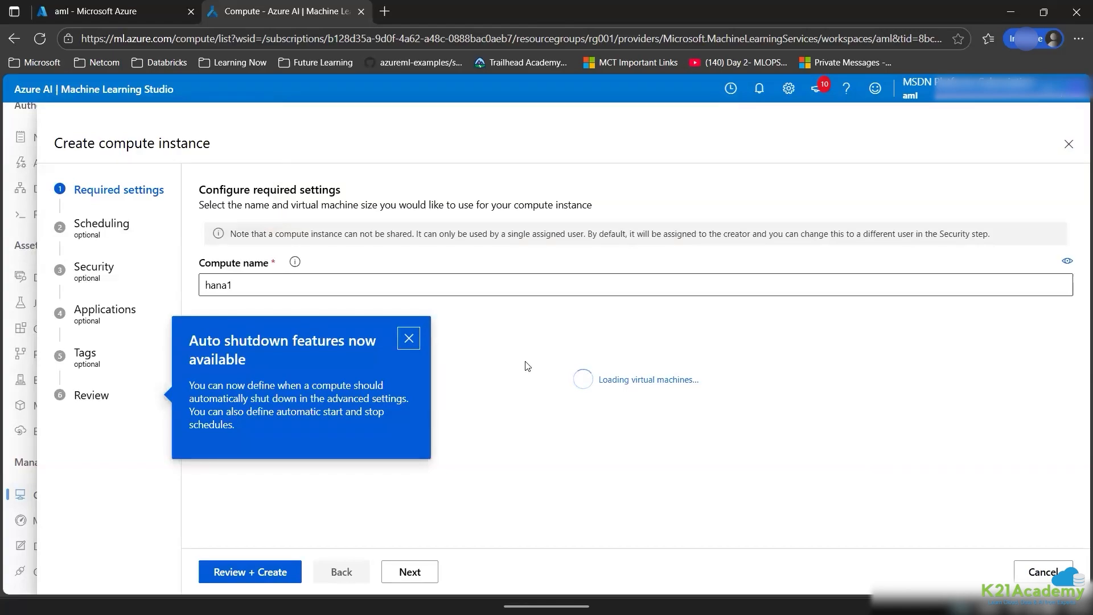
Dismiss the auto shutdown tip and choose the recommended Standard_DS11_v2 CPU size, checking the full list of sizes as well.
left_click(409, 338)
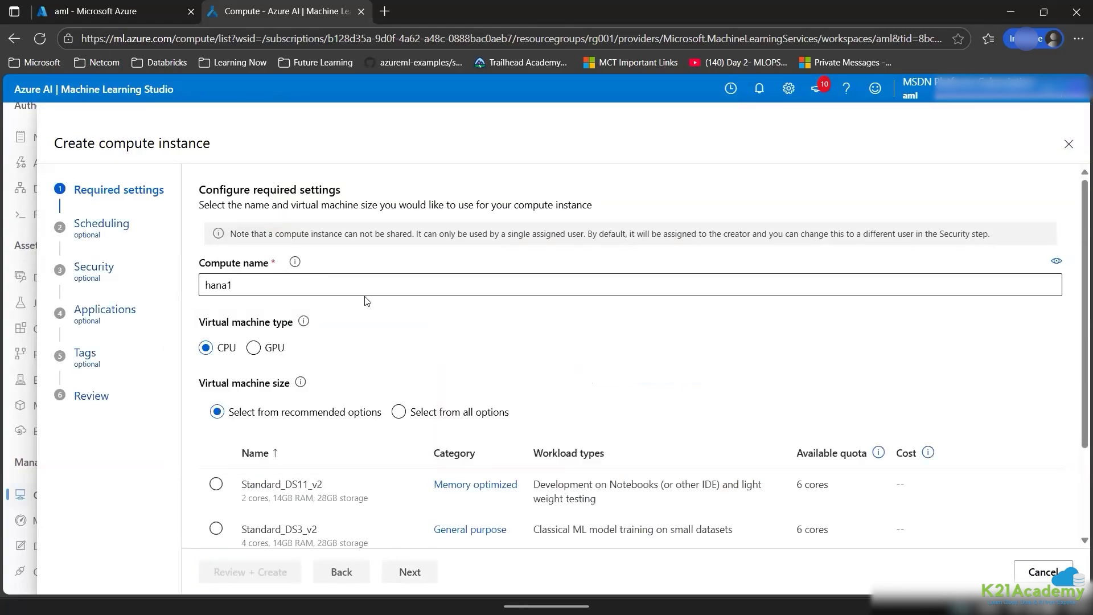
left_click(217, 487)
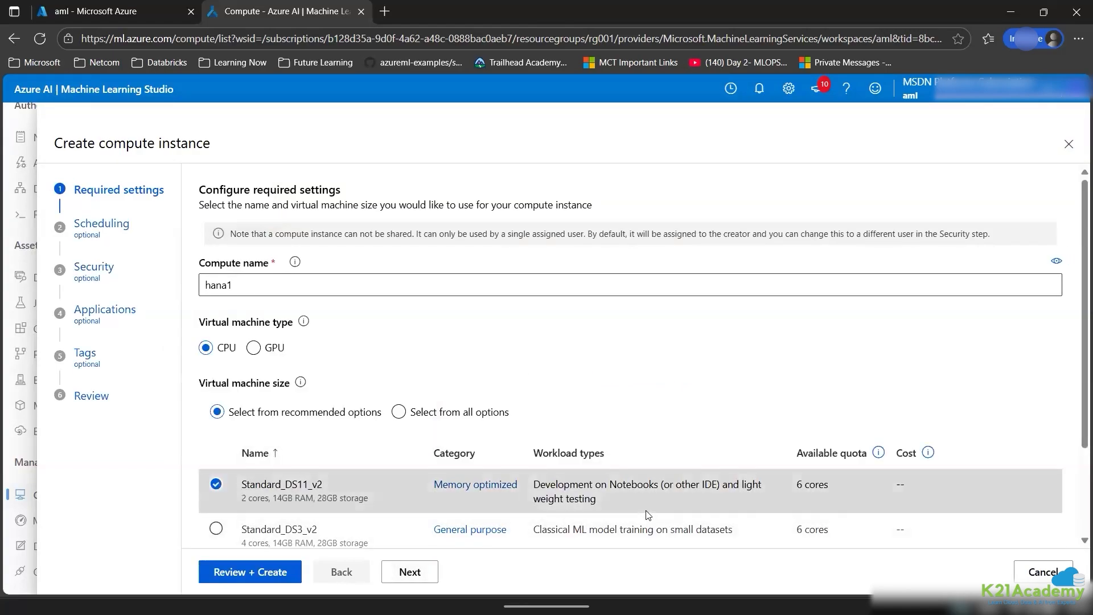
left_click(398, 412)
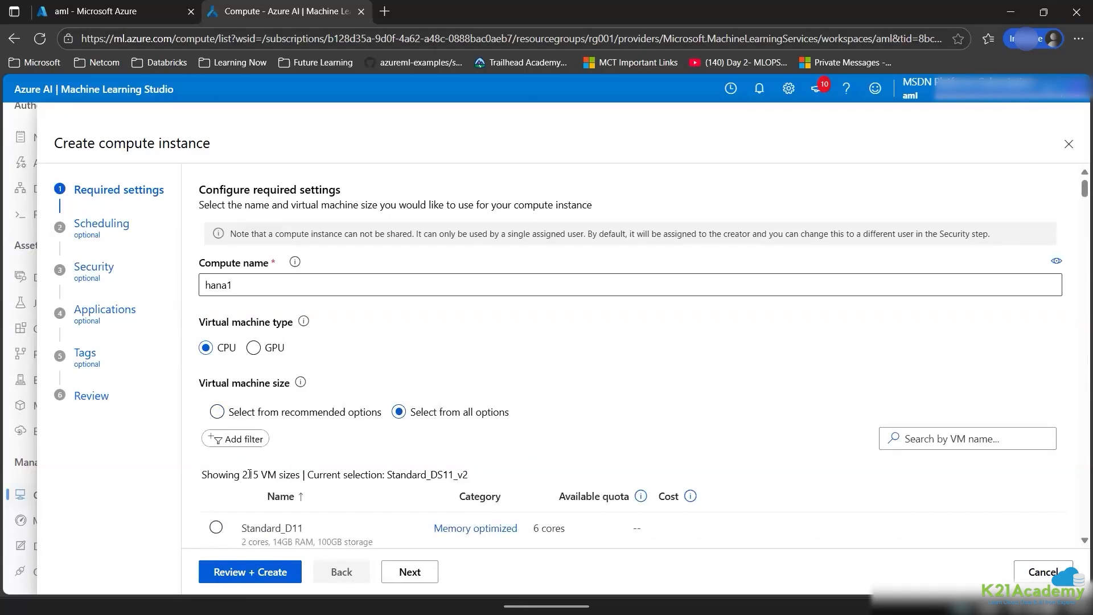
left_click(232, 418)
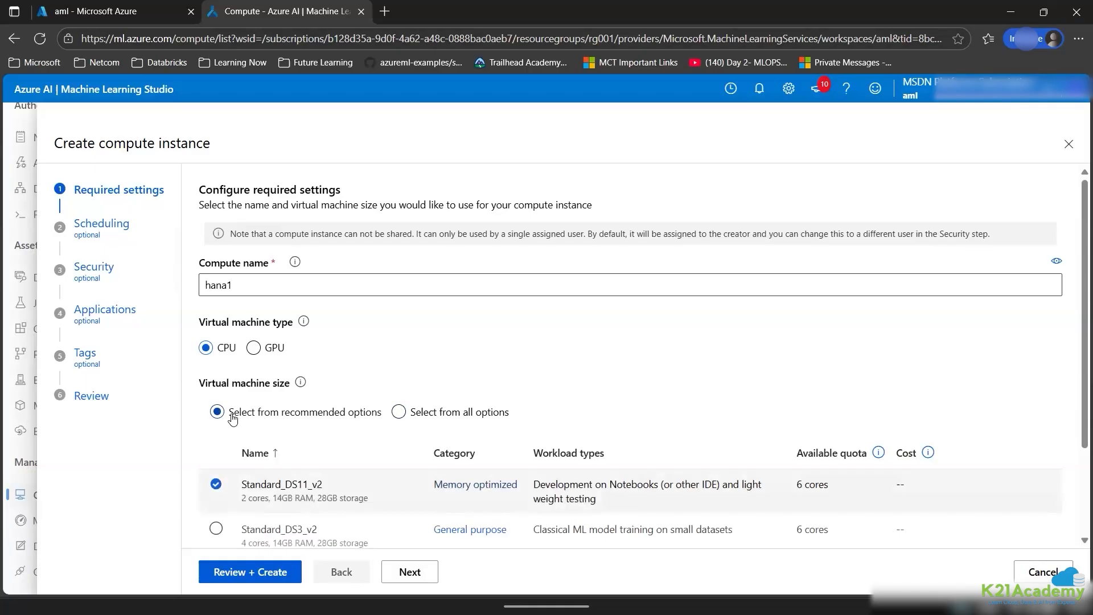
Keep idle shutdown enabled after 60 minutes of inactivity in the scheduling settings and proceed to the security settings.
left_click(415, 577)
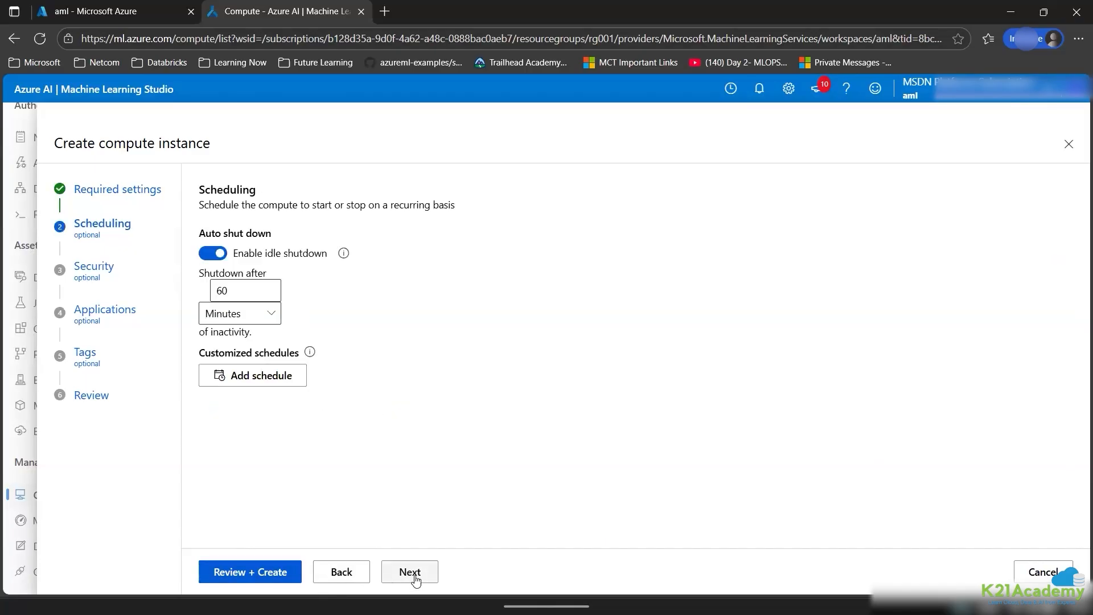
left_click(205, 255)
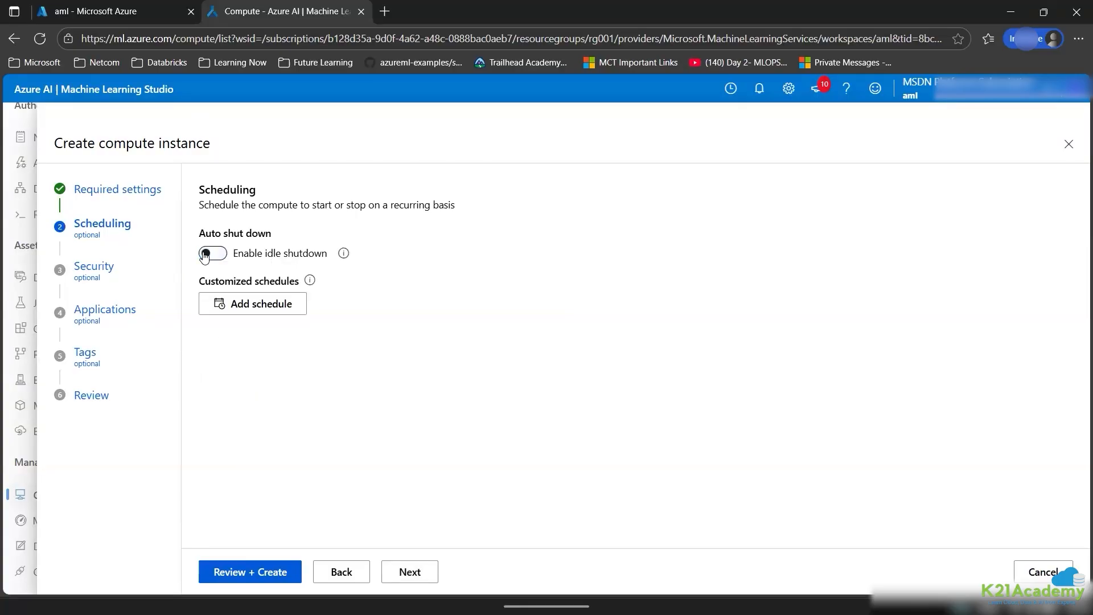
left_click(205, 254)
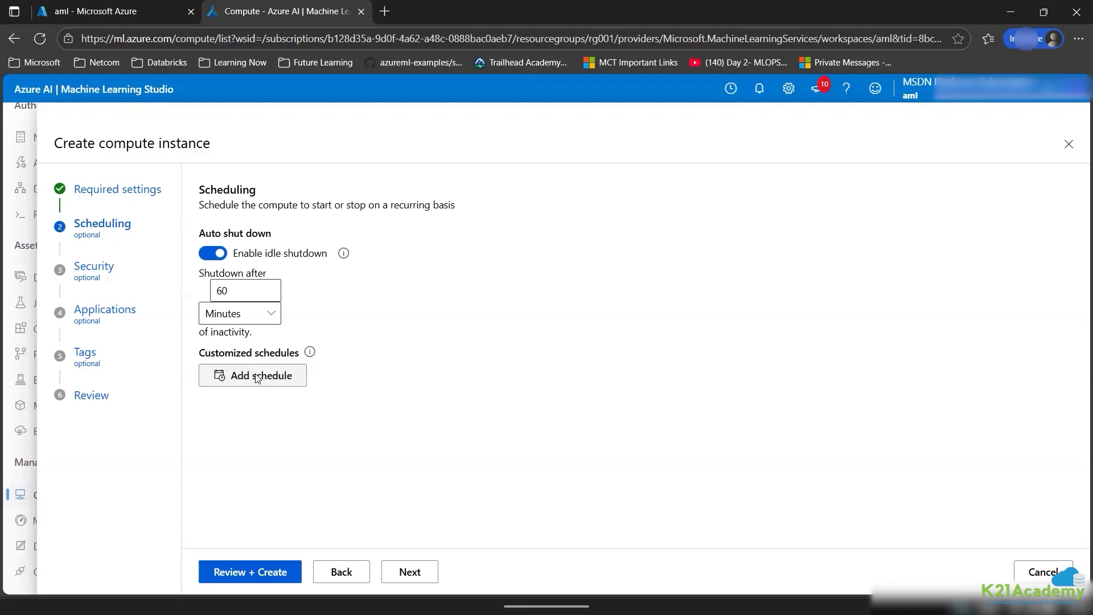
left_click(404, 582)
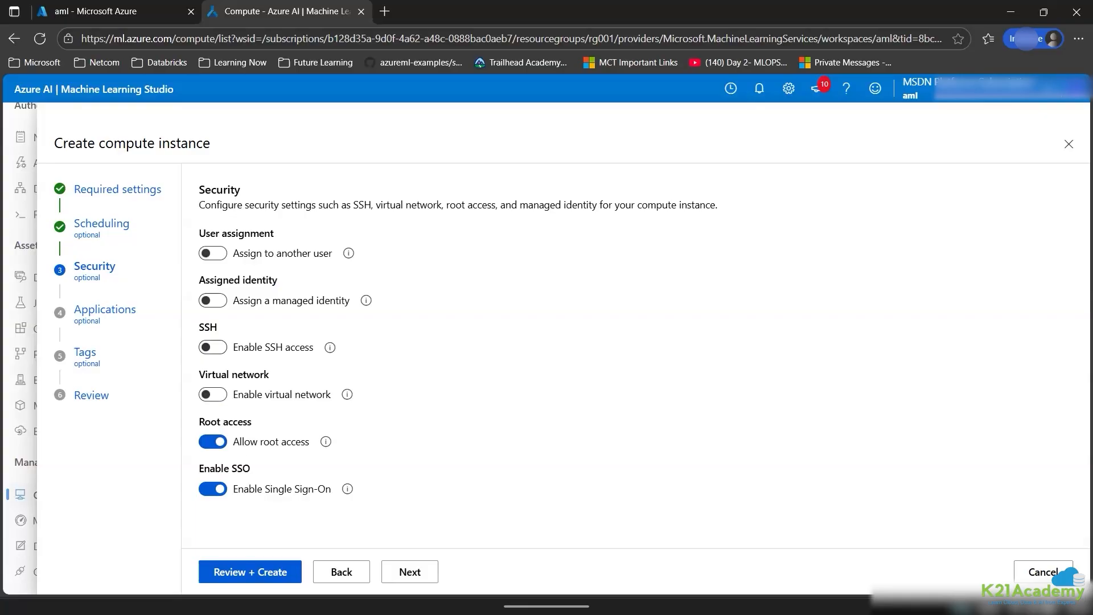
Accept the default security and application settings, review the configuration and create the compute instance.
left_click(407, 574)
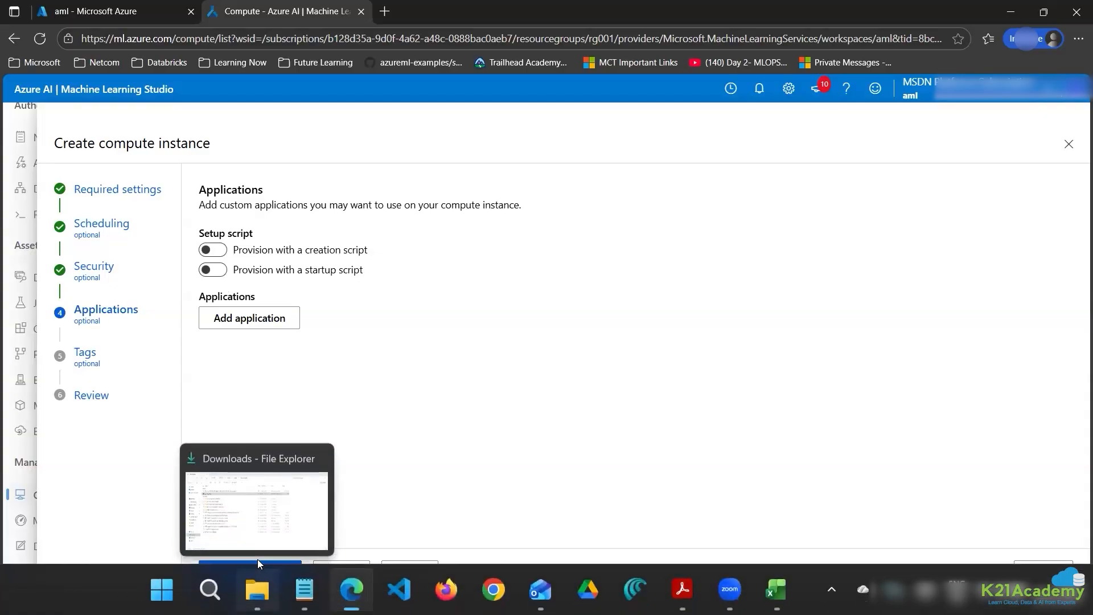
mouse_move(257, 590)
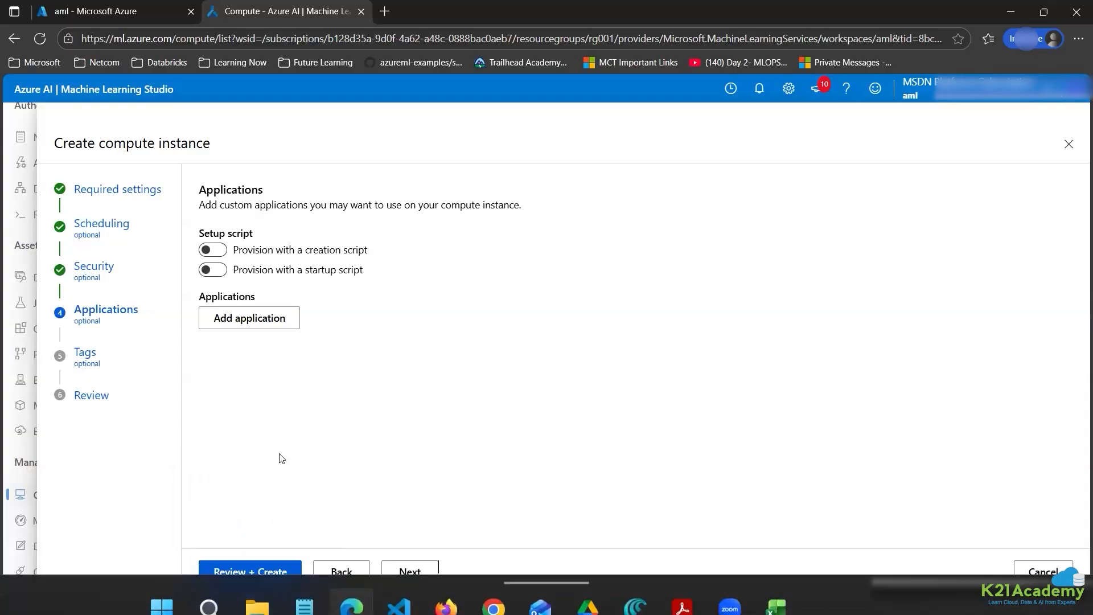
left_click(270, 580)
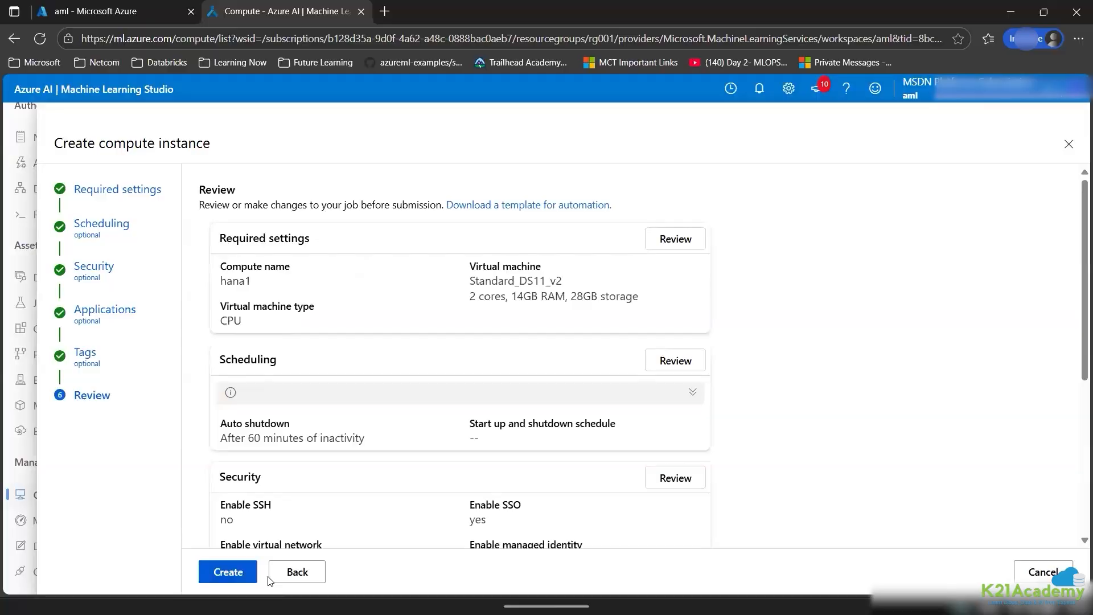
left_click(217, 579)
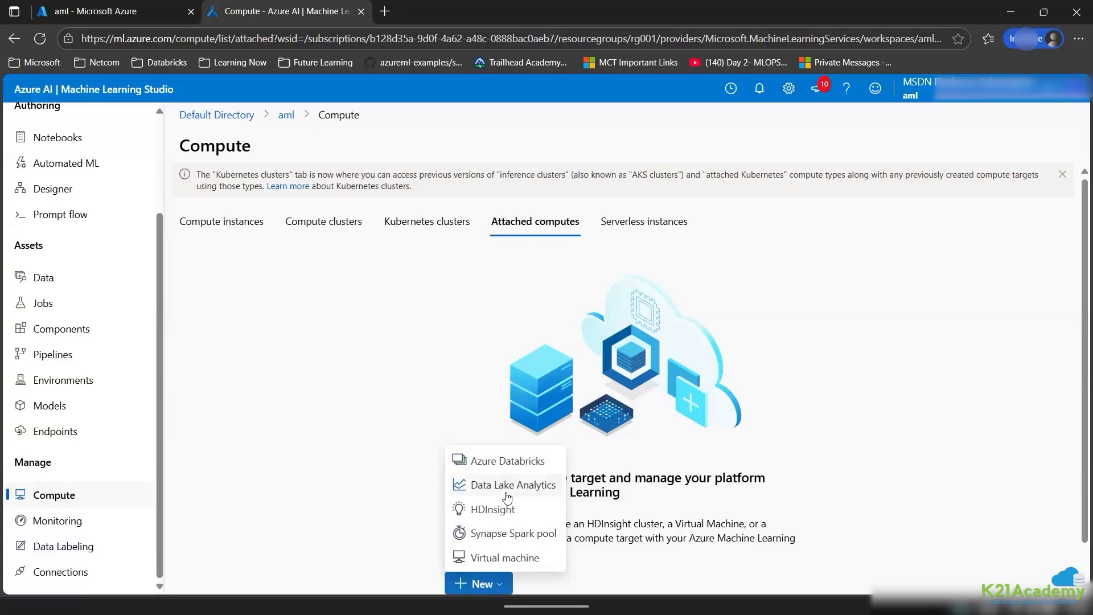
Look at the form for attaching a virtual machine as compute, close it and return to the compute instances list.
left_click(515, 559)
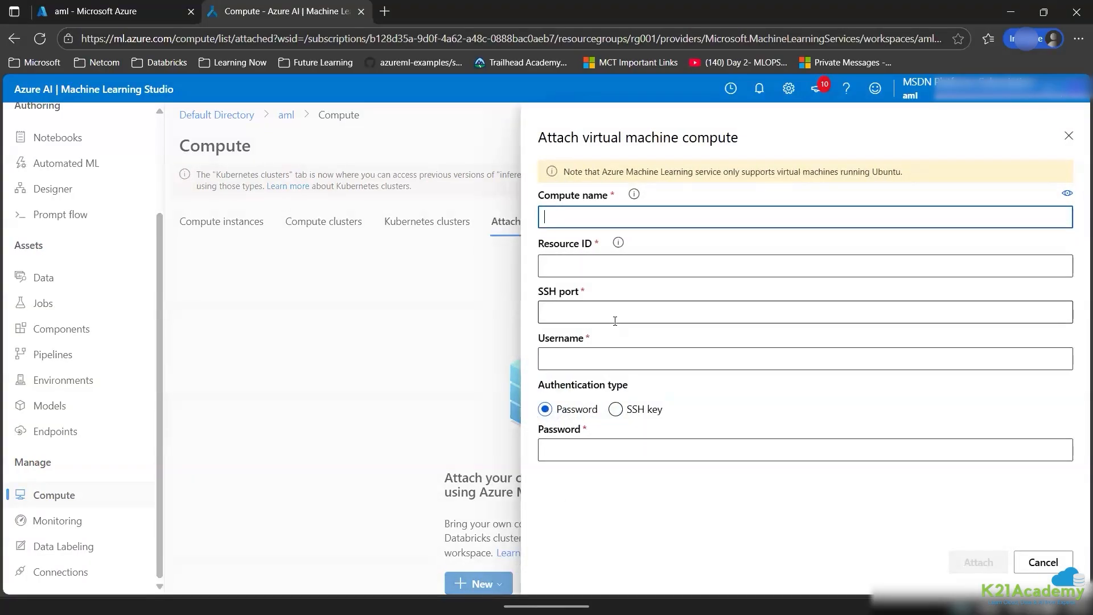
left_click(1069, 136)
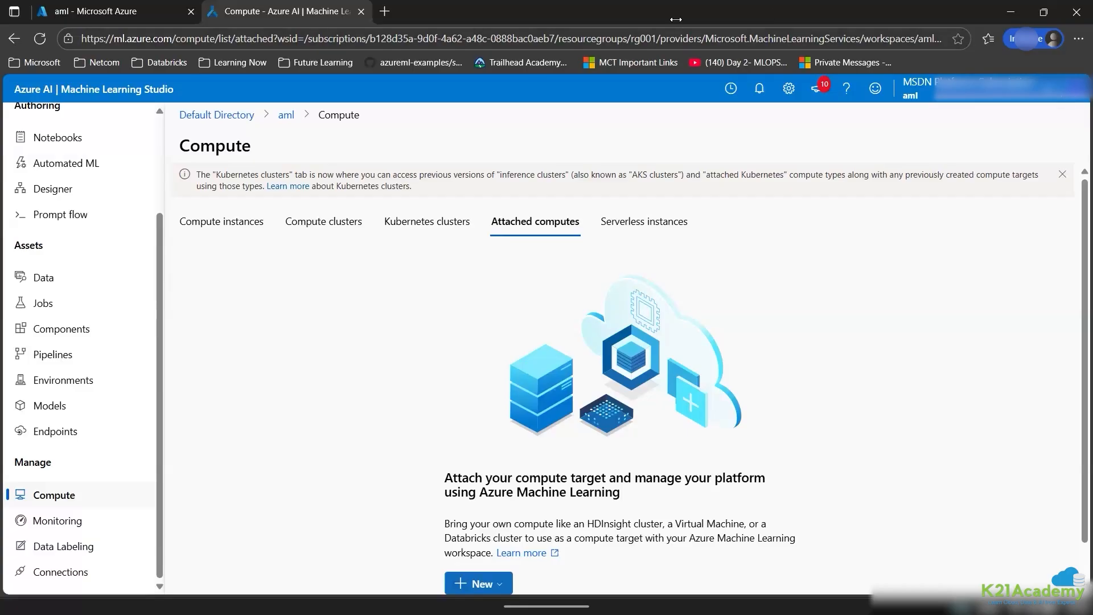
left_click(247, 227)
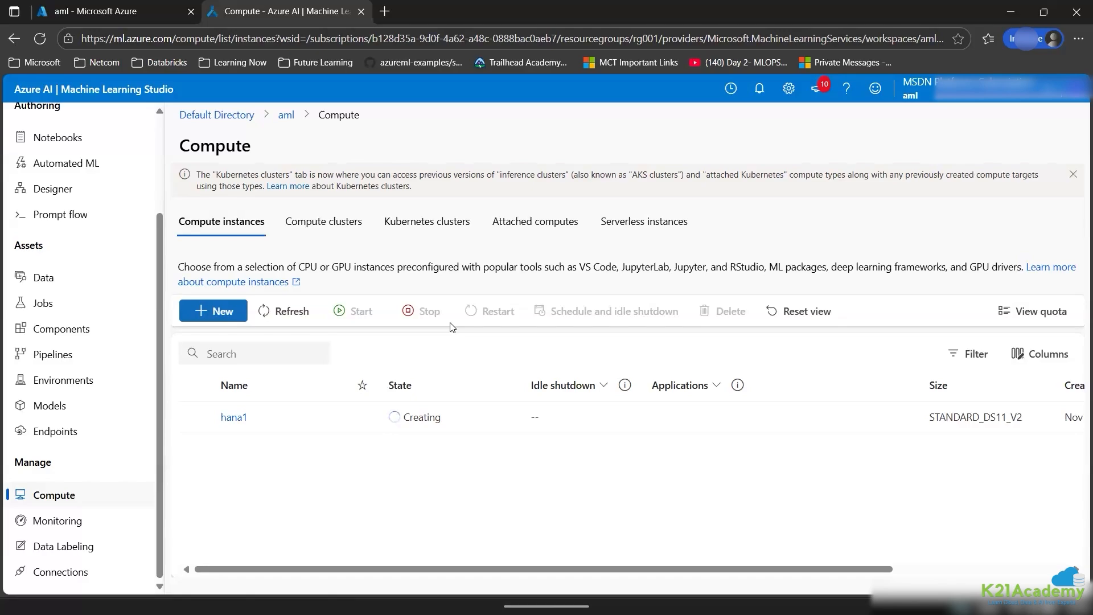
Refresh the compute instances list to check the new instance's state.
left_click(273, 317)
left_click(273, 318)
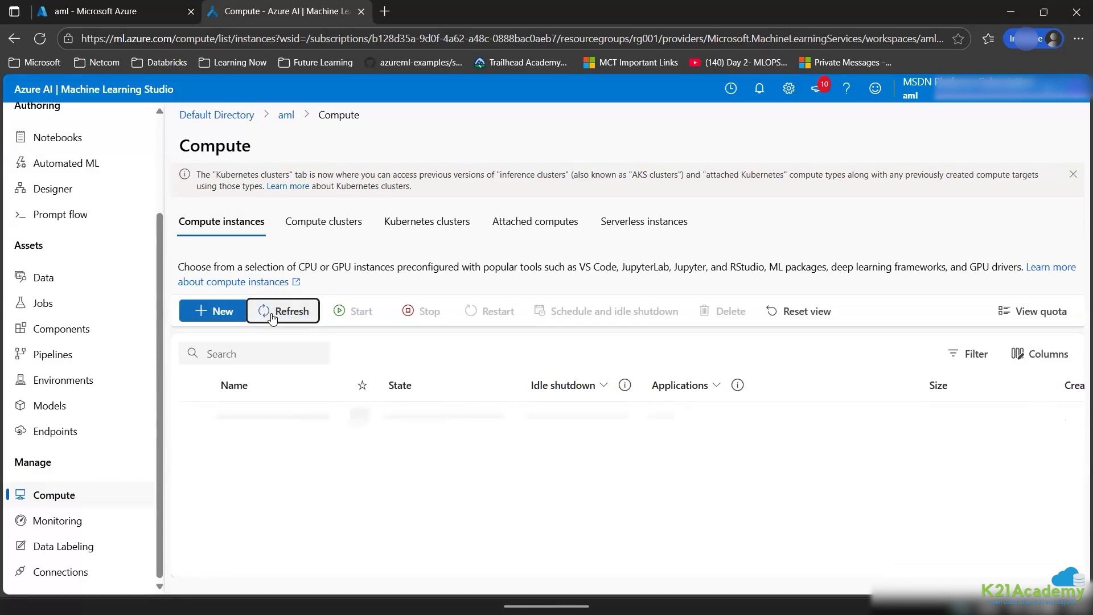
left_click(272, 317)
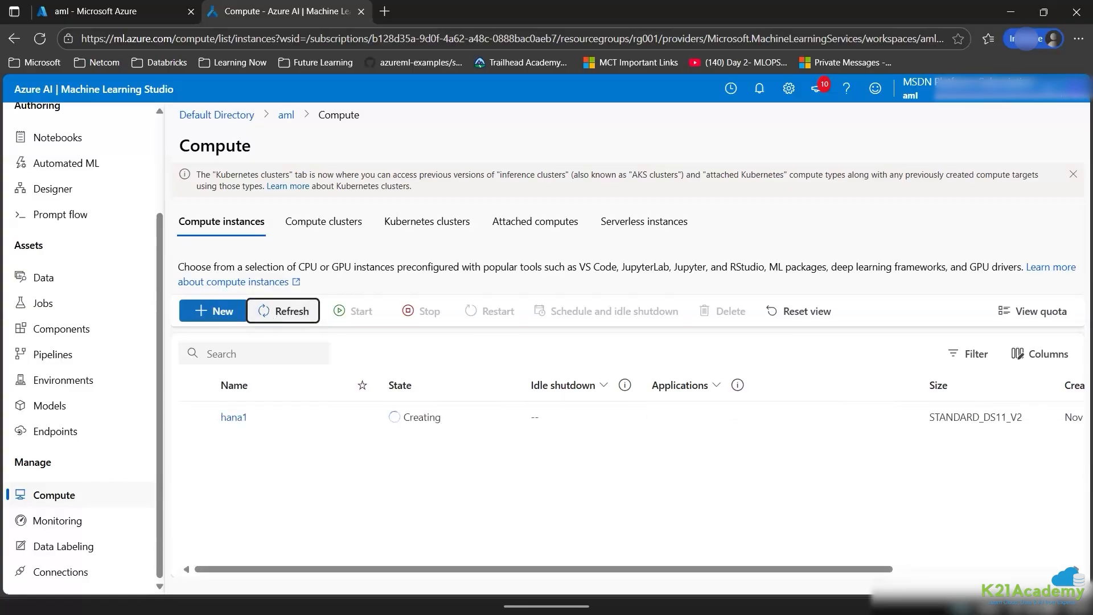
Switch to the Downloads folder in File Explorer and open the Housing dataset in Excel.
mouse_move(257, 589)
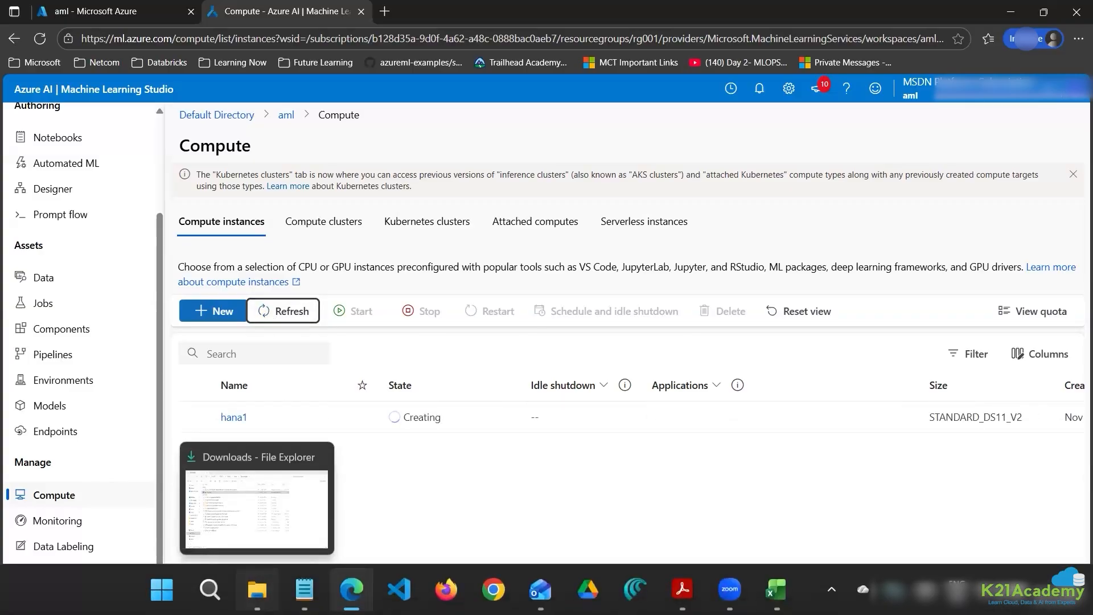
left_click(257, 547)
double_click(289, 170)
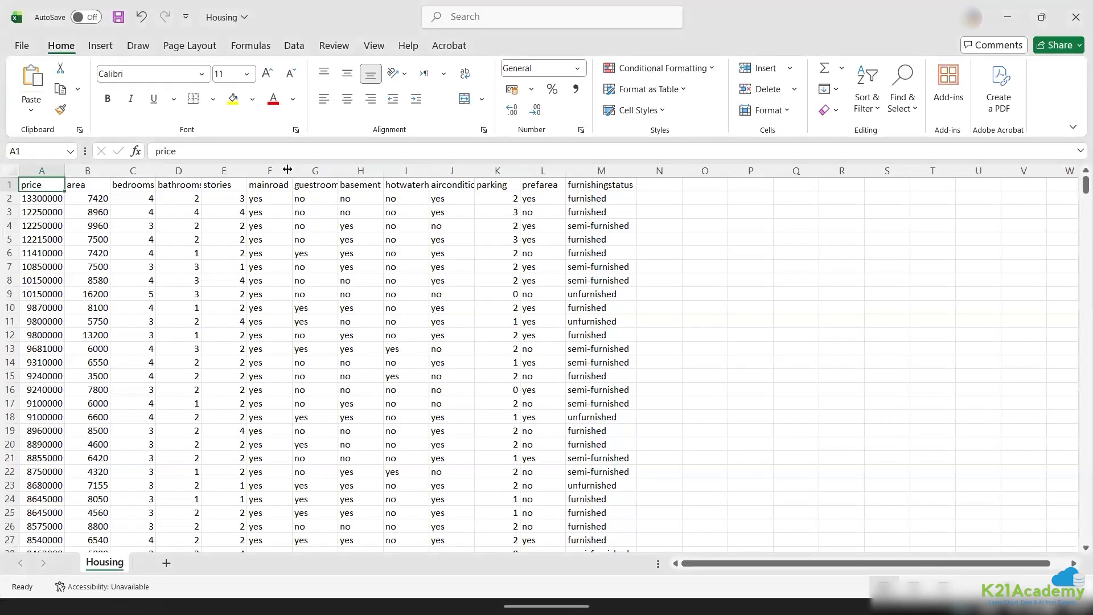
Examine the Housing dataset's price and area columns, then go through the remaining feature headers across to prefarea.
left_click(50, 165)
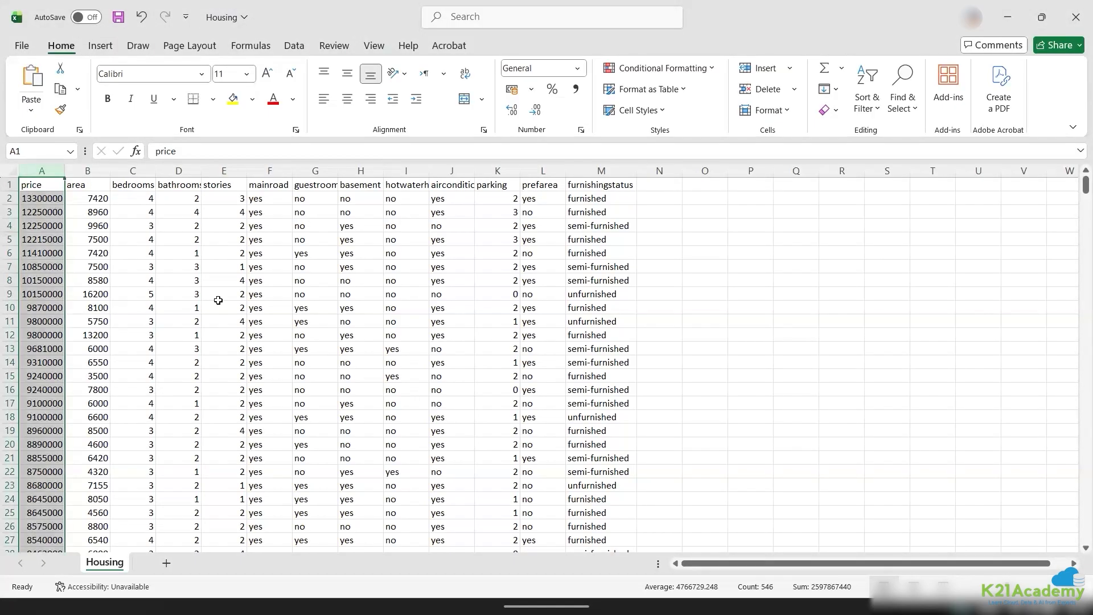
left_click(89, 171)
key("Right")
key("Right")
key("Right")
key("Right")
key("Right")
key("Right")
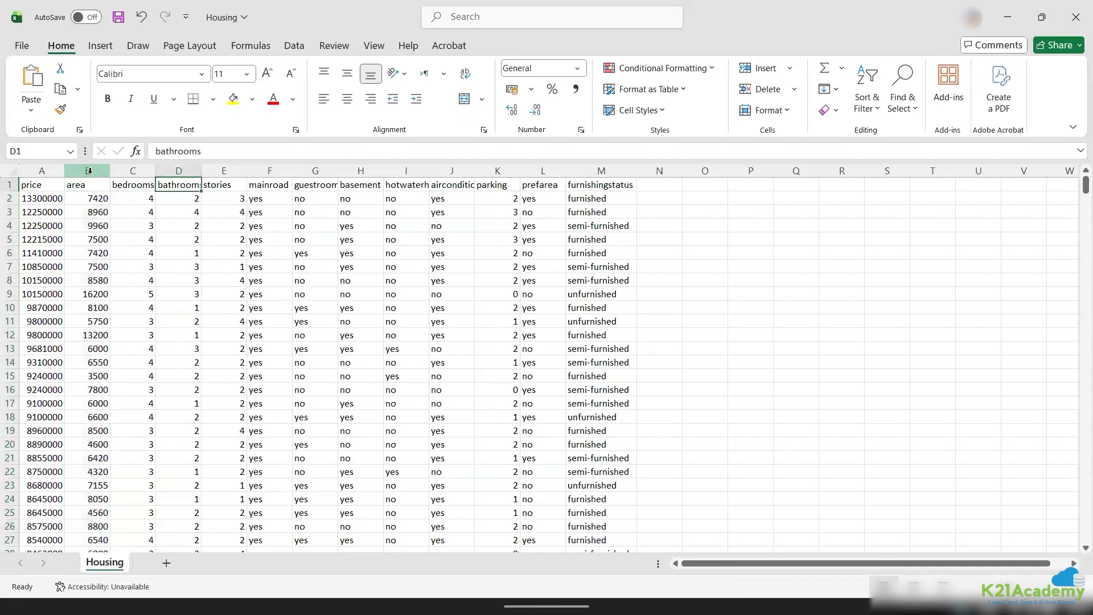
key("Right")
key("Right")
key("Right")
key("Right")
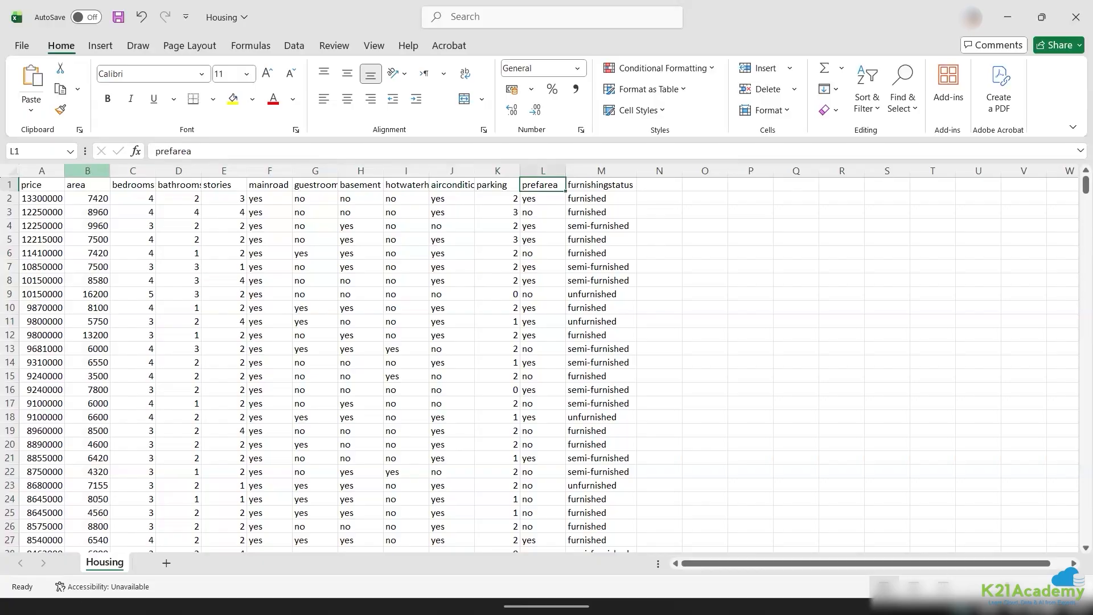
Switch back to Azure Machine Learning Studio in the browser, refresh the compute instances list and open the Automated ML page.
mouse_move(352, 590)
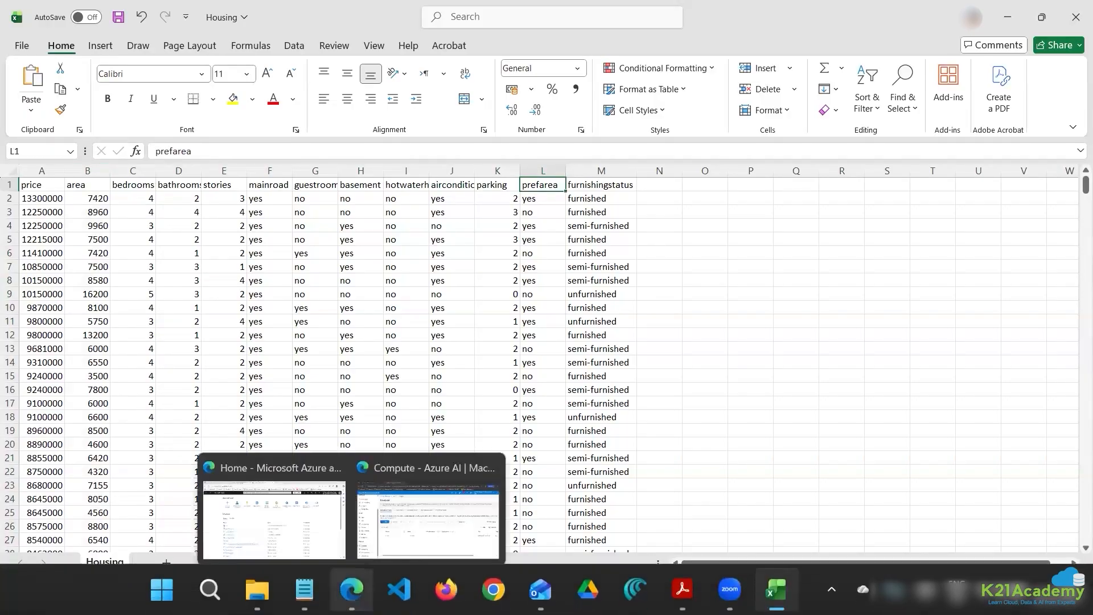
left_click(427, 513)
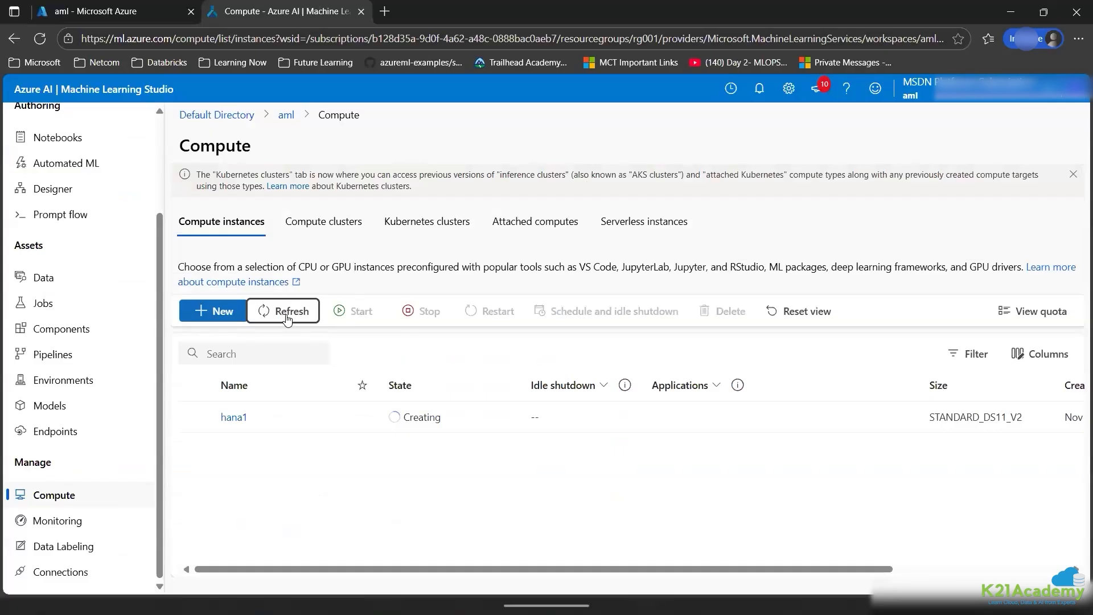
left_click(287, 318)
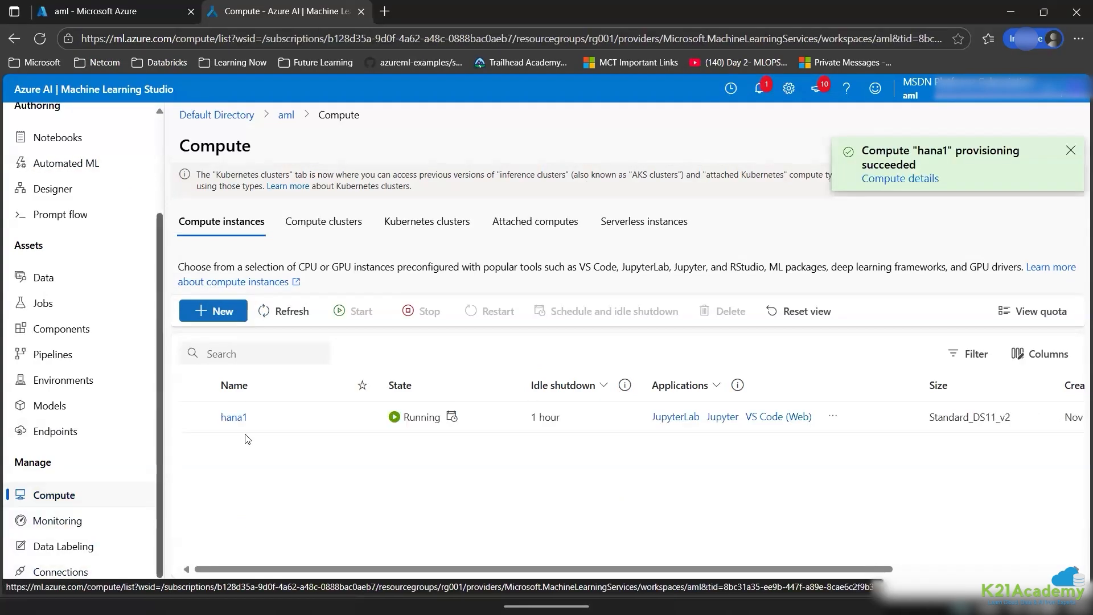
left_click(94, 166)
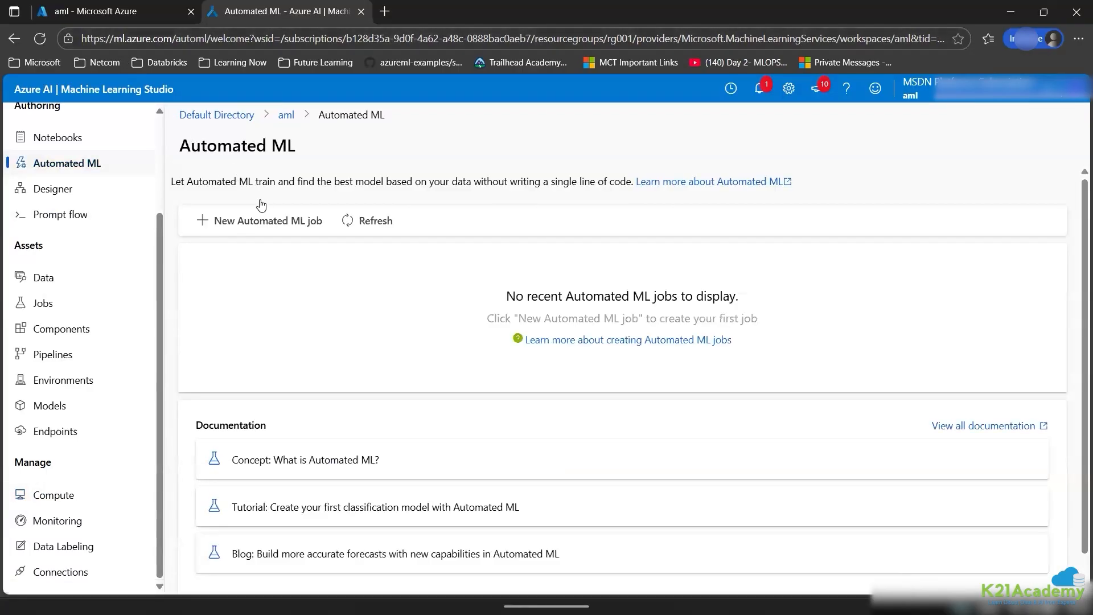
Start a new Automated ML job and name it houseprictprediction.
left_click(259, 216)
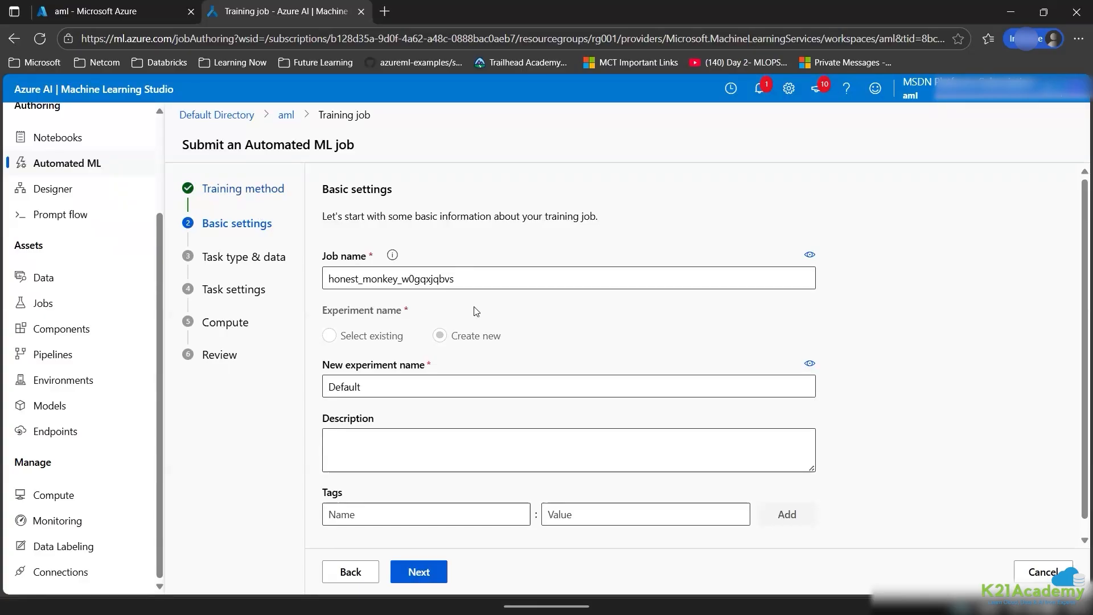
double_click(461, 272)
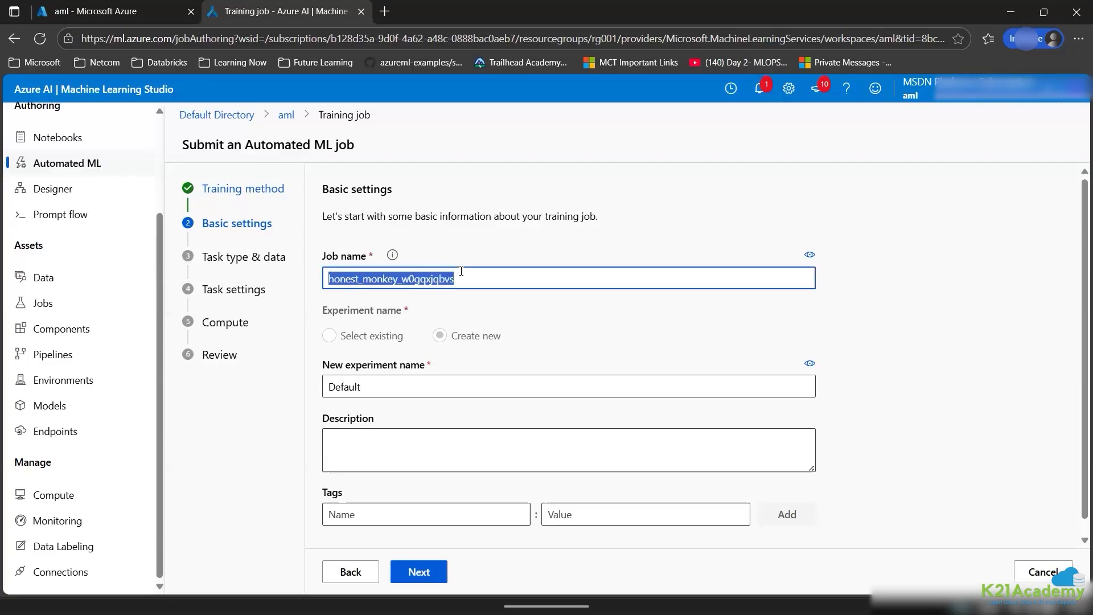
type("hour")
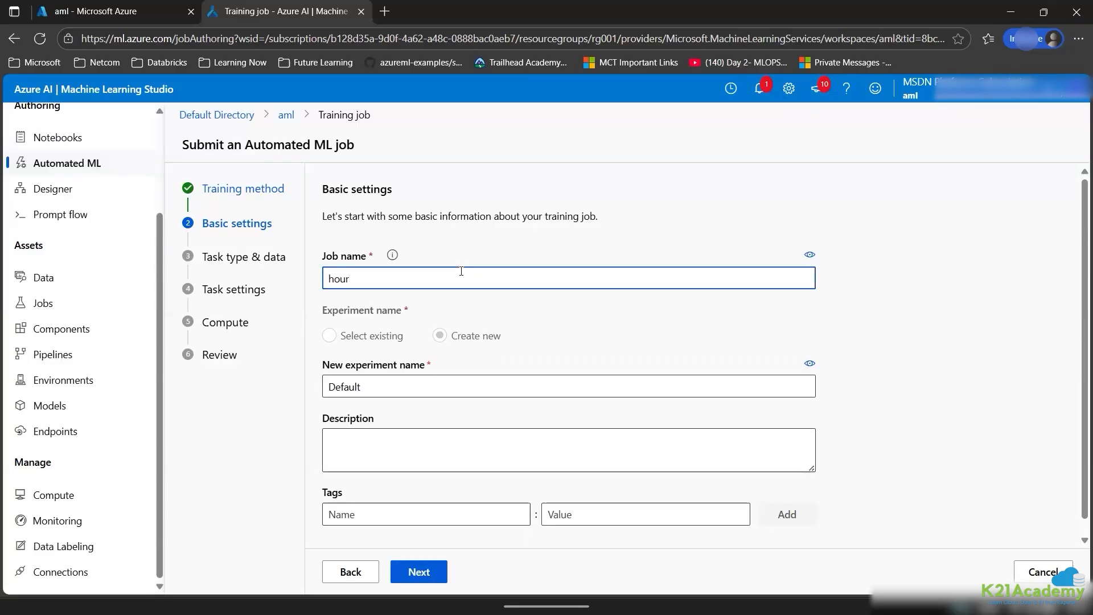
key("BackSpace")
type("seprive")
key("BackSpace")
key("BackSpace")
type("ctpredici")
key("BackSpace")
type("tio")
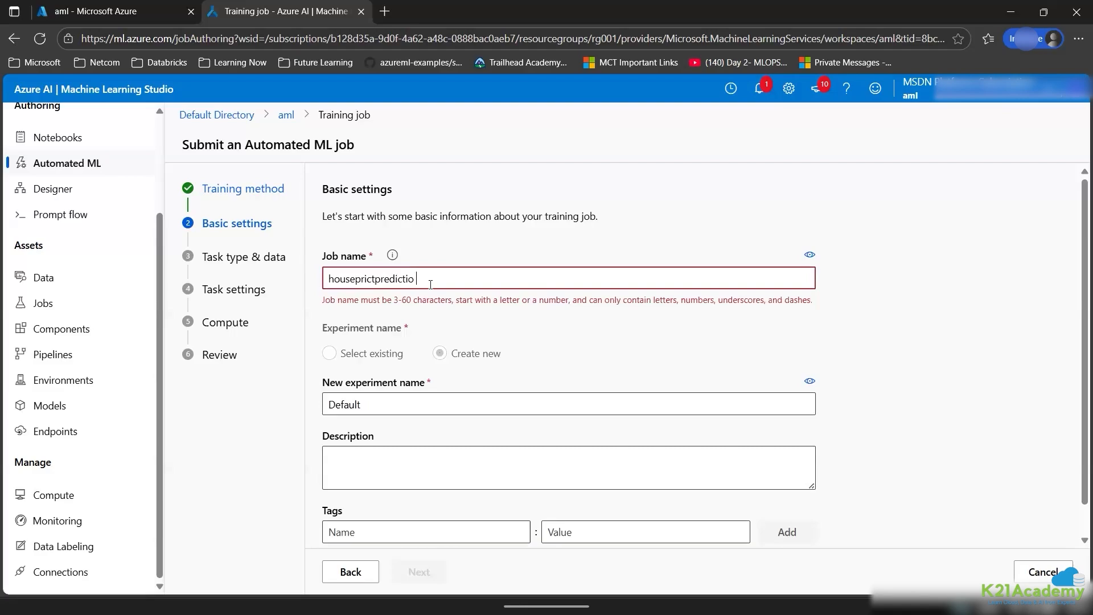
key("BackSpace")
type("m")
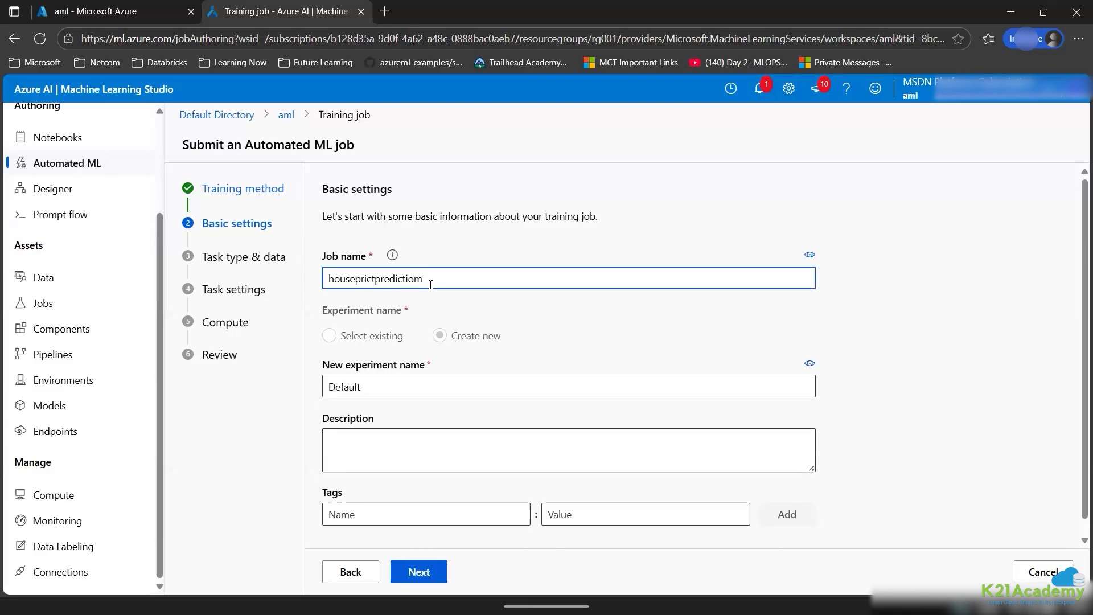
key("BackSpace")
type("n")
left_click(397, 311)
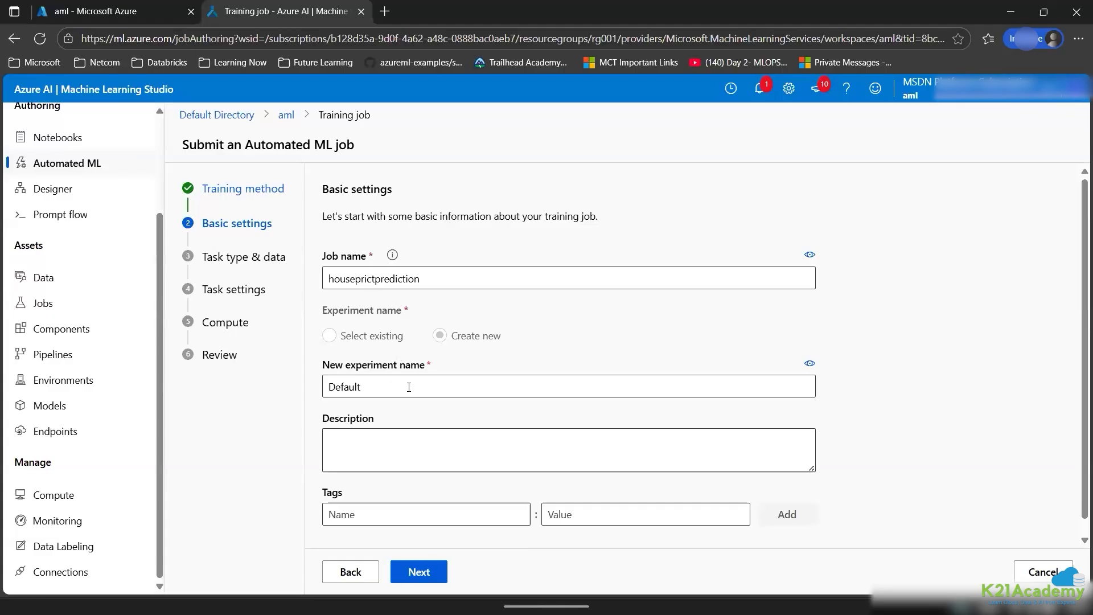
Copy the job name into the new experiment name and extend it to houseprictpredictionexp001.
double_click(365, 387)
double_click(410, 278)
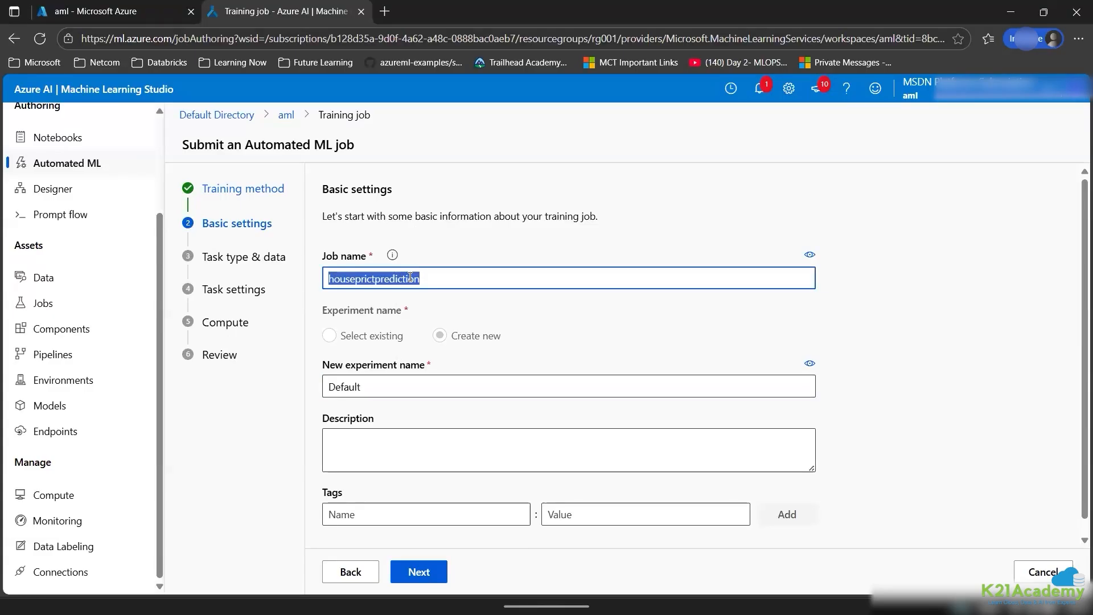
key("ctrl+c")
double_click(423, 385)
key("ctrl+v")
type("e")
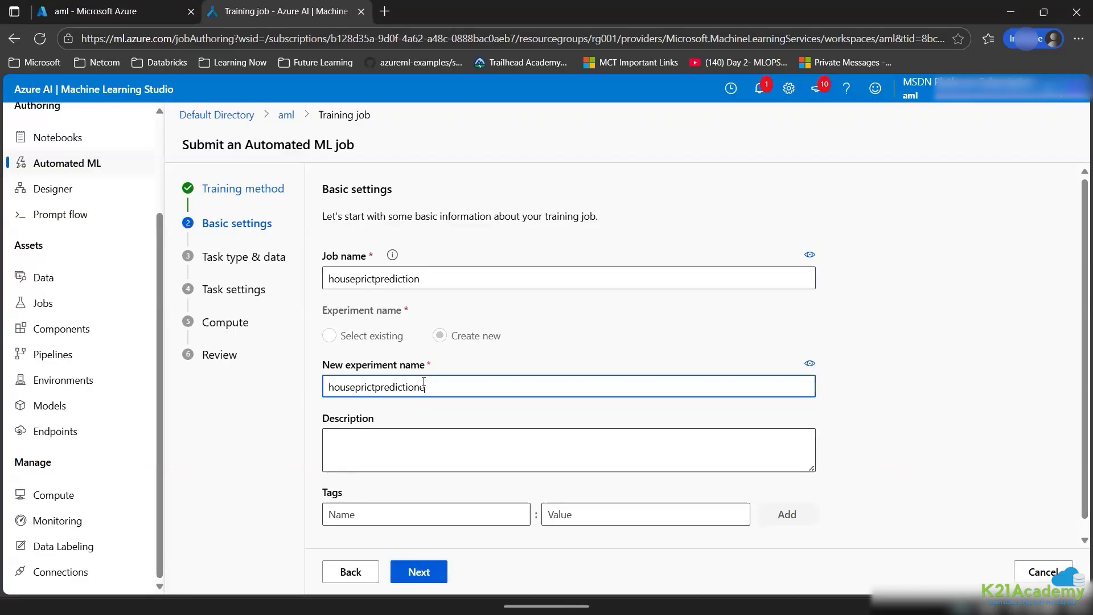
type("xp001")
Proceed to the task type and data settings and choose Regression as the task type.
left_click(406, 573)
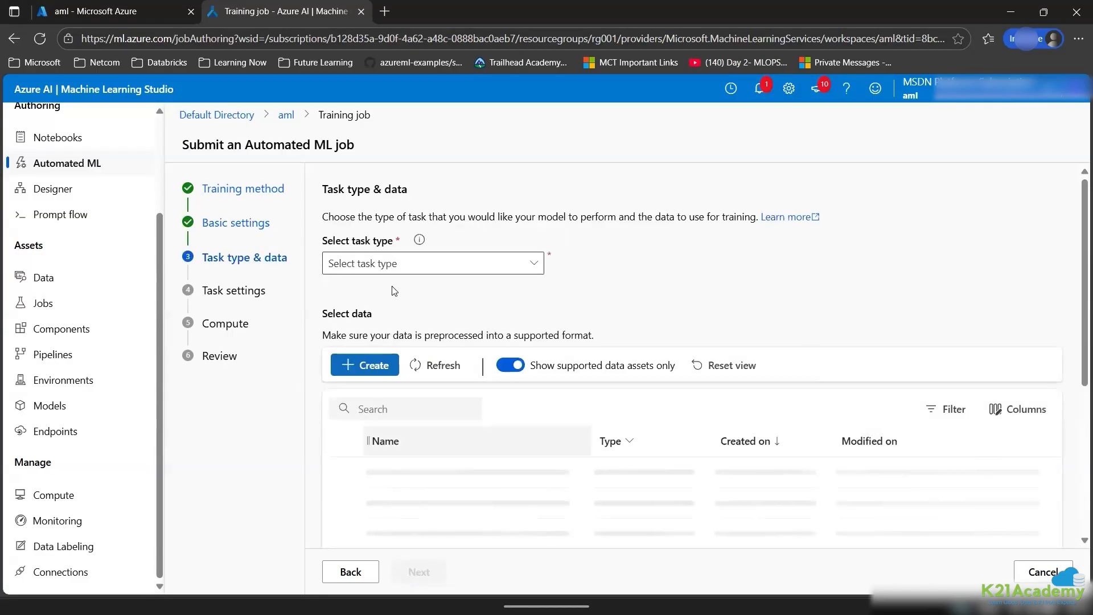
left_click(421, 268)
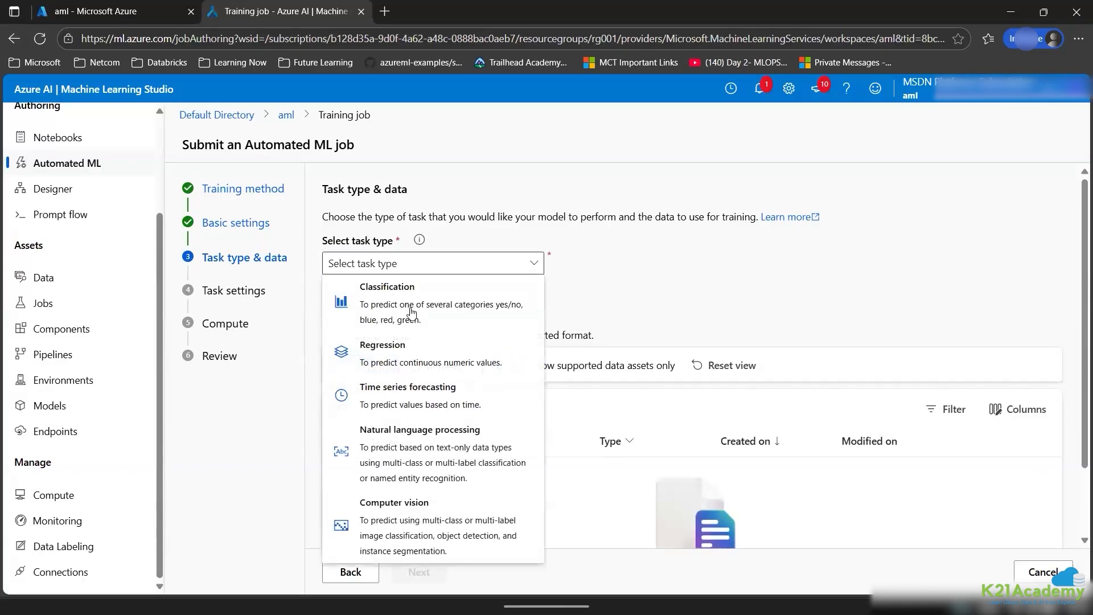
left_click(411, 365)
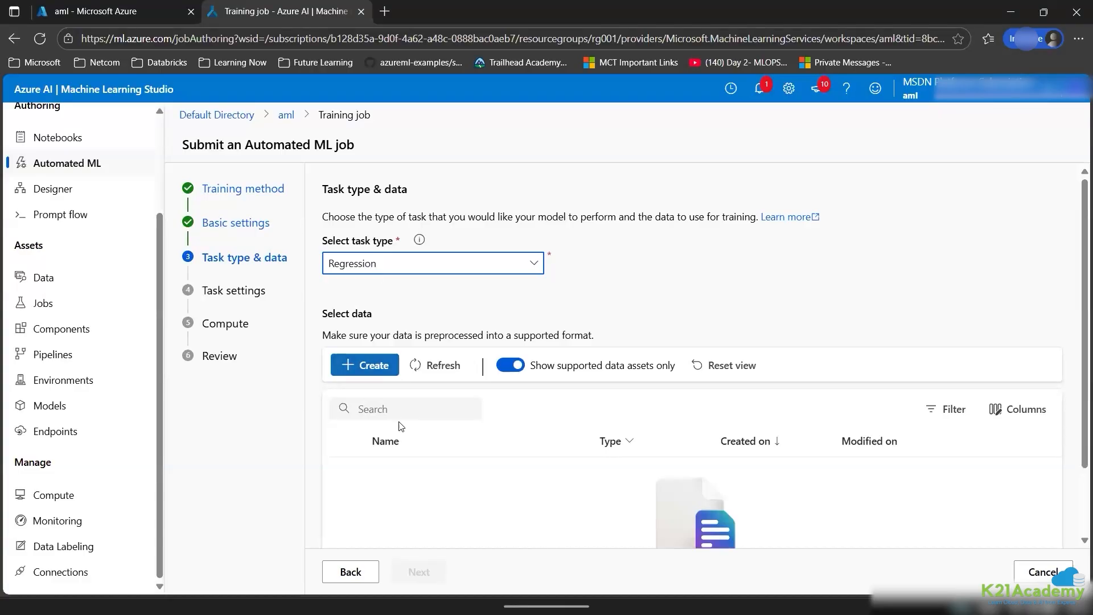
Start a Tabular data asset named Housing_price_prediction with the description "housing price prediction" and continue to its data source.
left_click(360, 372)
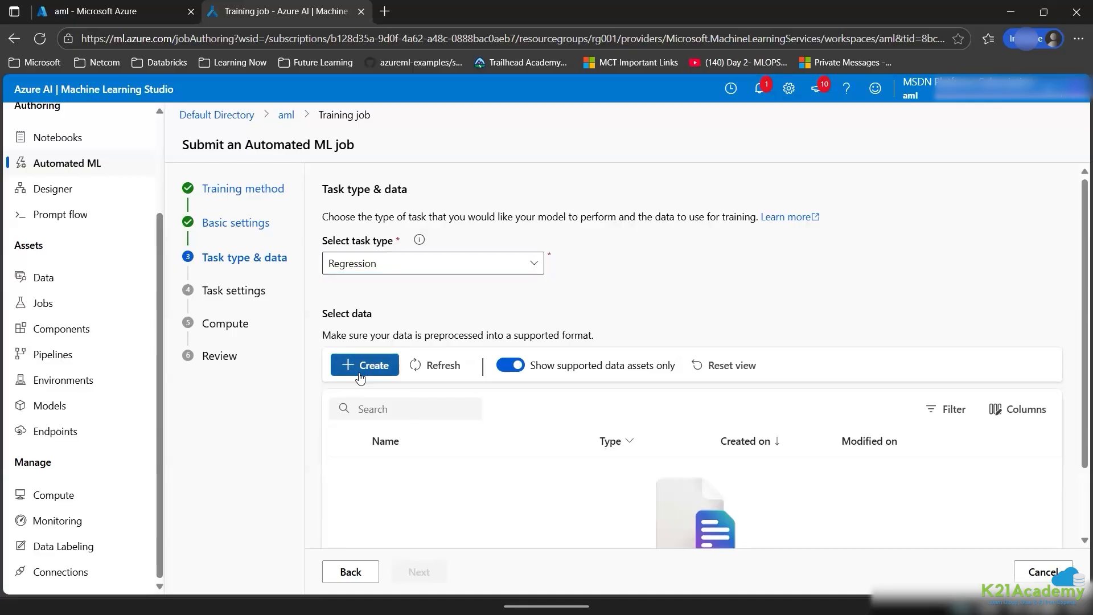
left_click(380, 294)
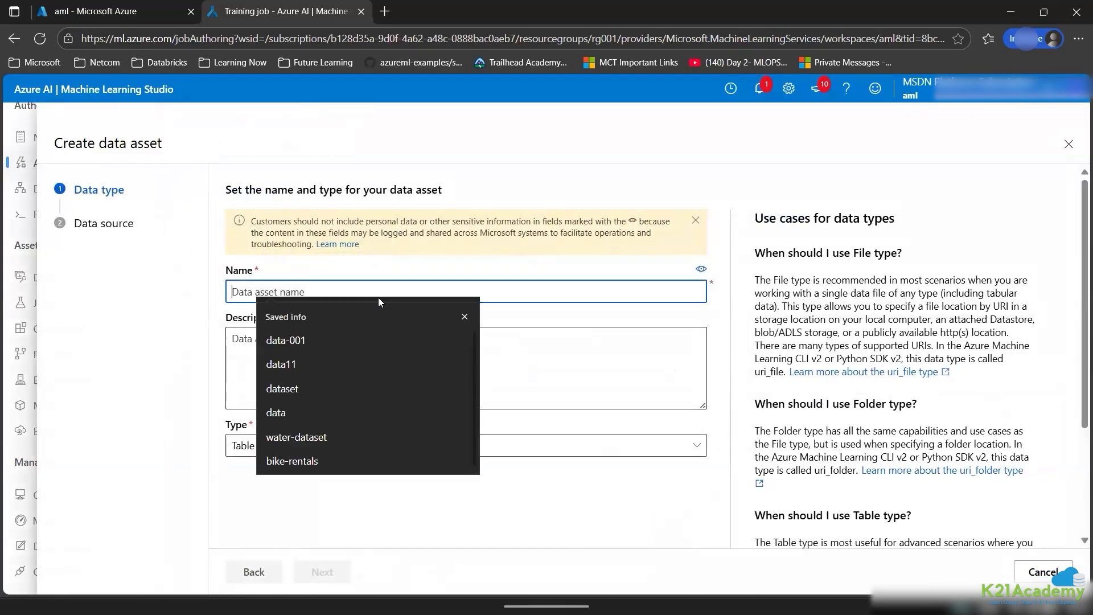
type("h")
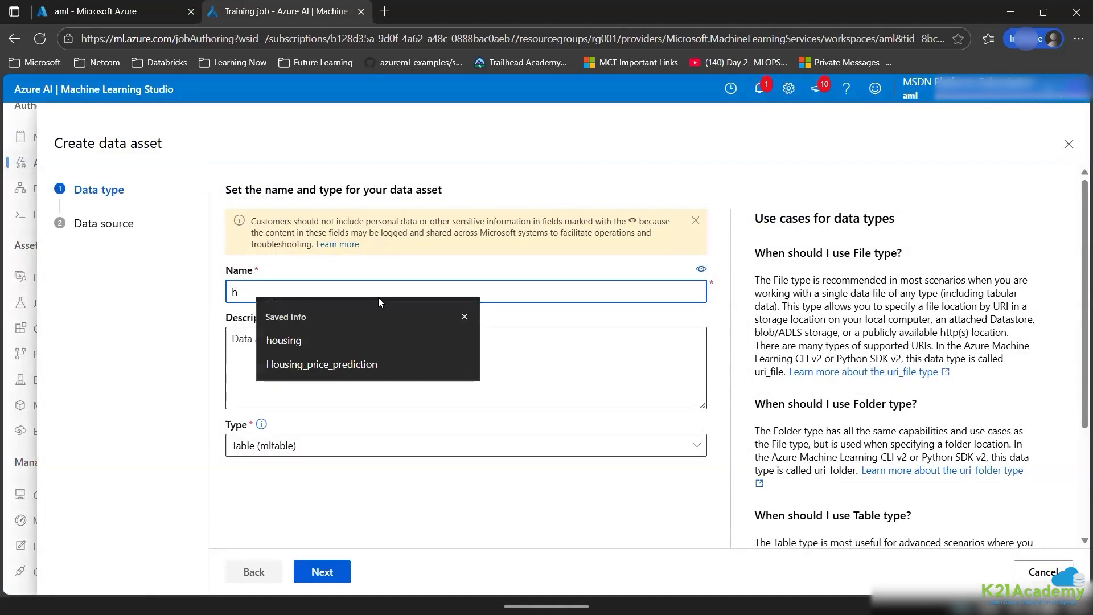
key("Down")
key("Down")
key("Return")
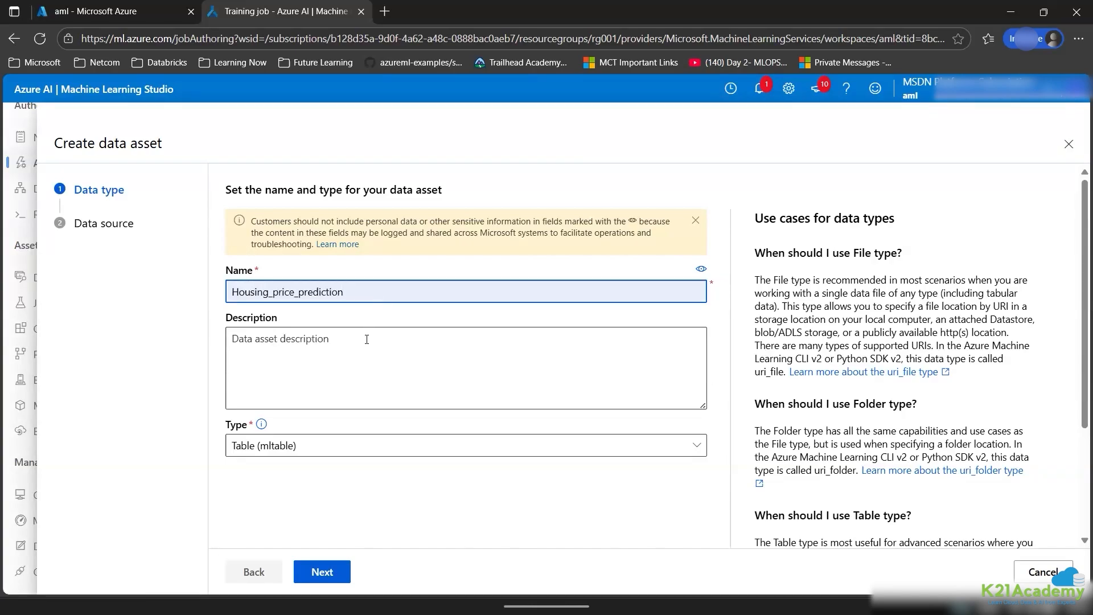
left_click(367, 339)
type("ho")
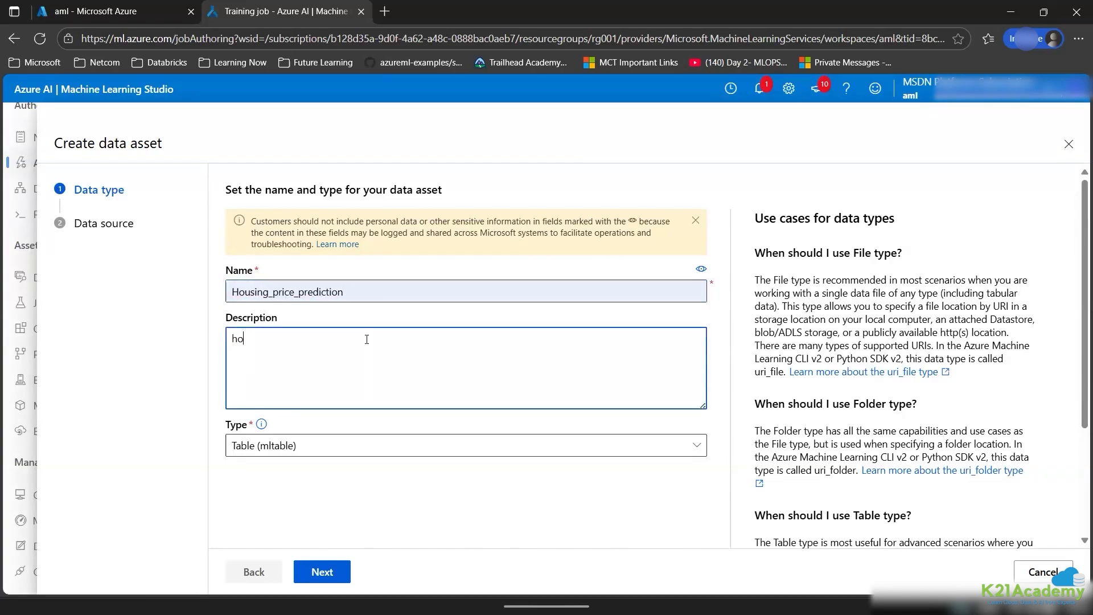
type("using price prediction")
left_click(340, 455)
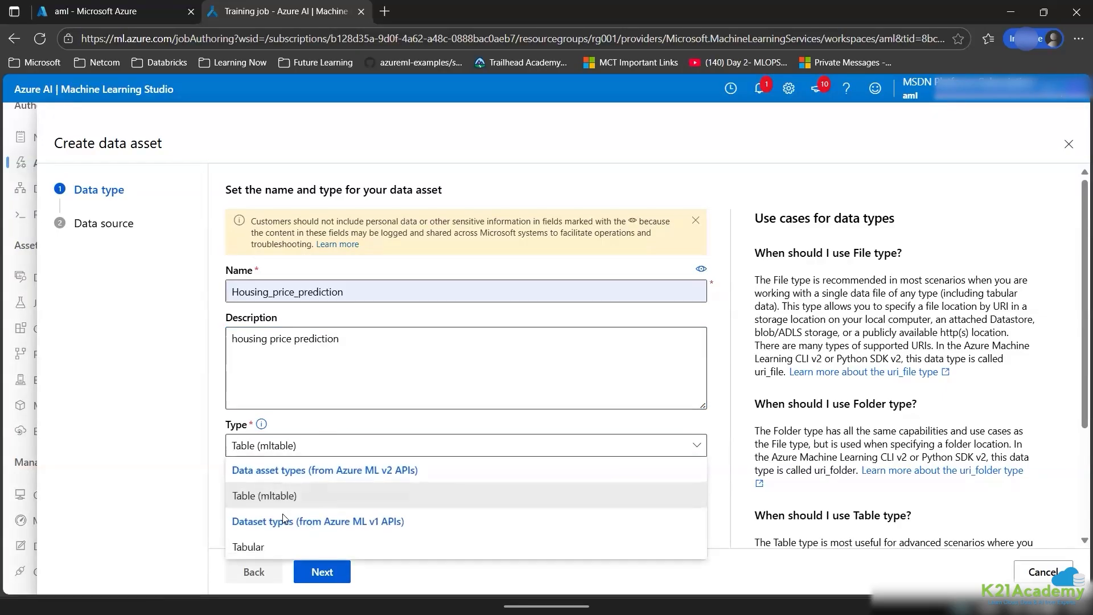
left_click(279, 547)
left_click(322, 572)
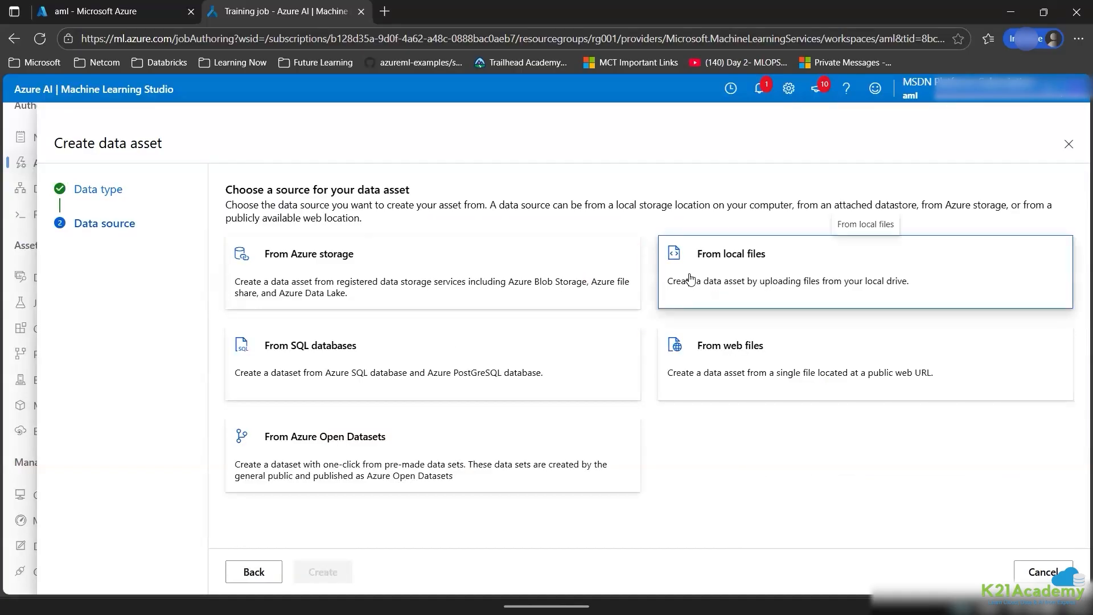
Choose local files as the data source and keep workspaceblobstore in Azure Blob Storage as the destination.
left_click(690, 279)
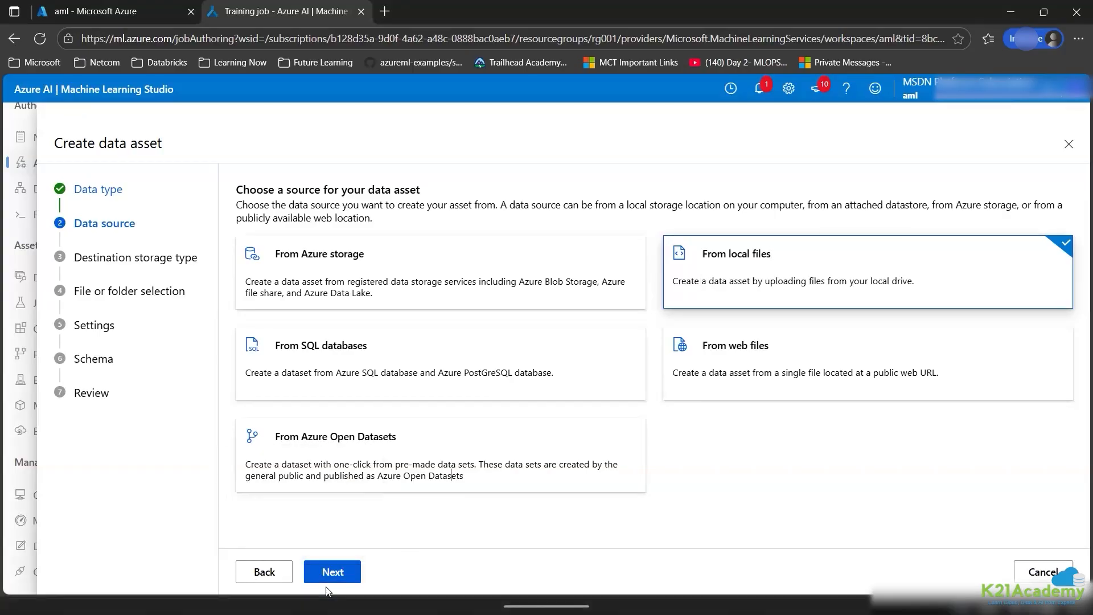
left_click(325, 572)
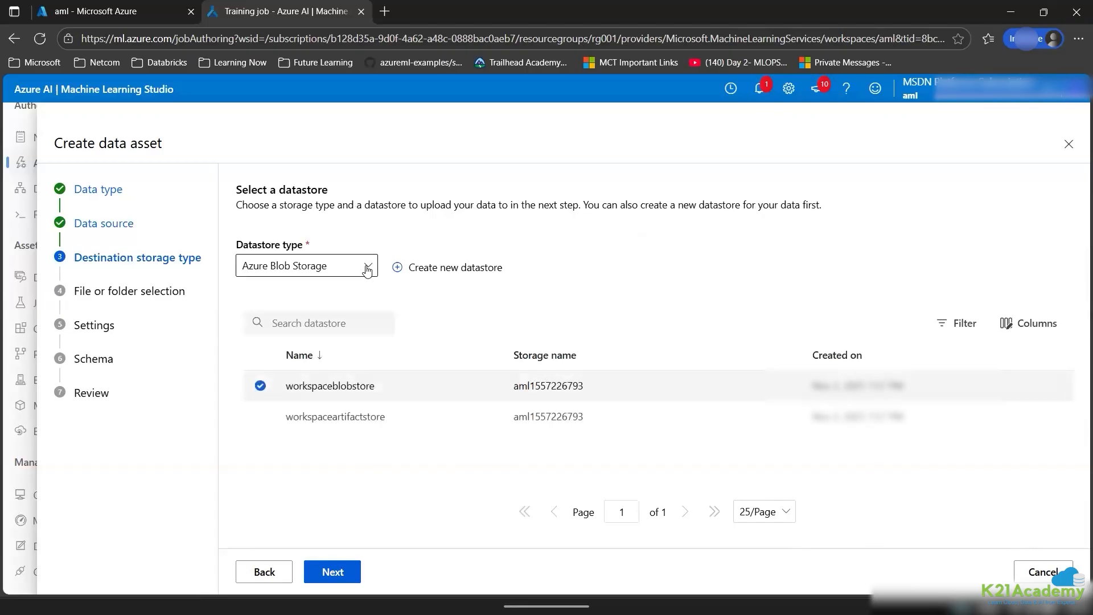
left_click(367, 270)
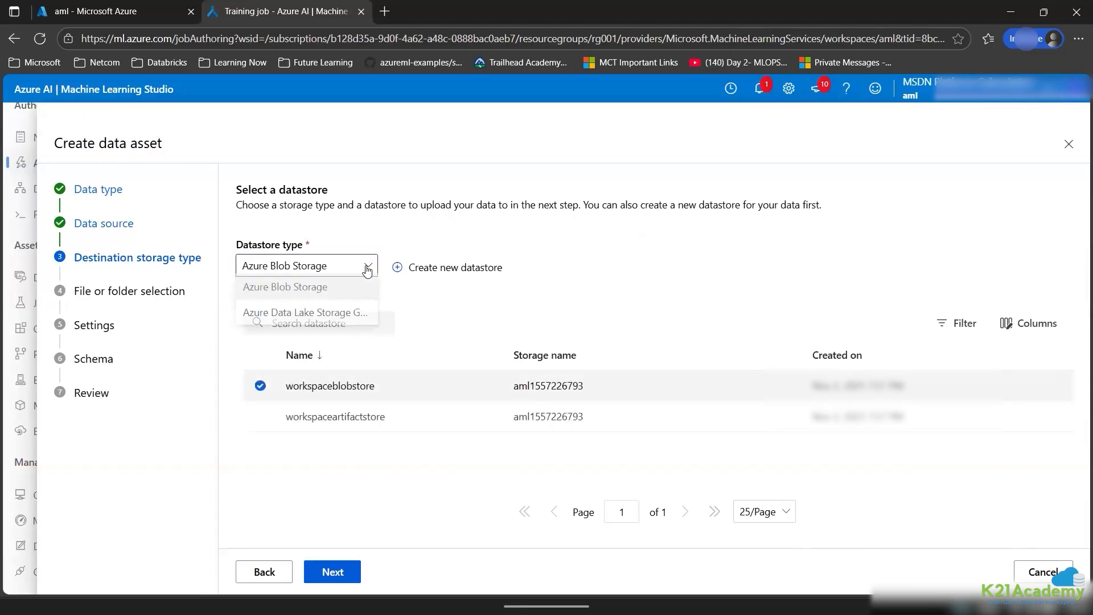
left_click(425, 289)
left_click(338, 570)
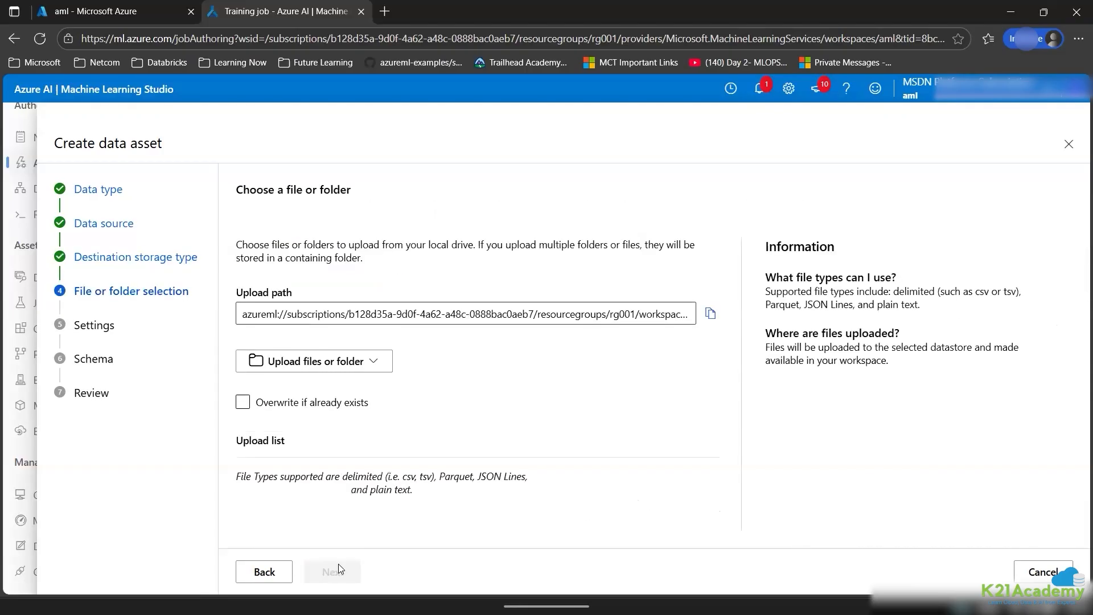
Upload the Housing file from the Downloads folder to the data asset and continue to its parsing settings.
left_click(298, 364)
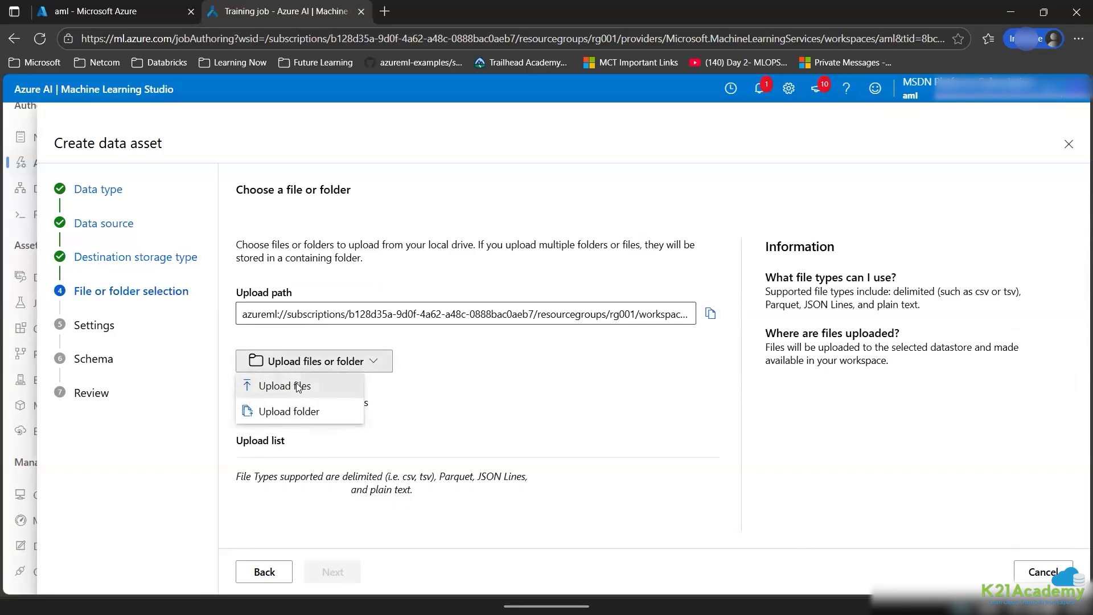
left_click(298, 387)
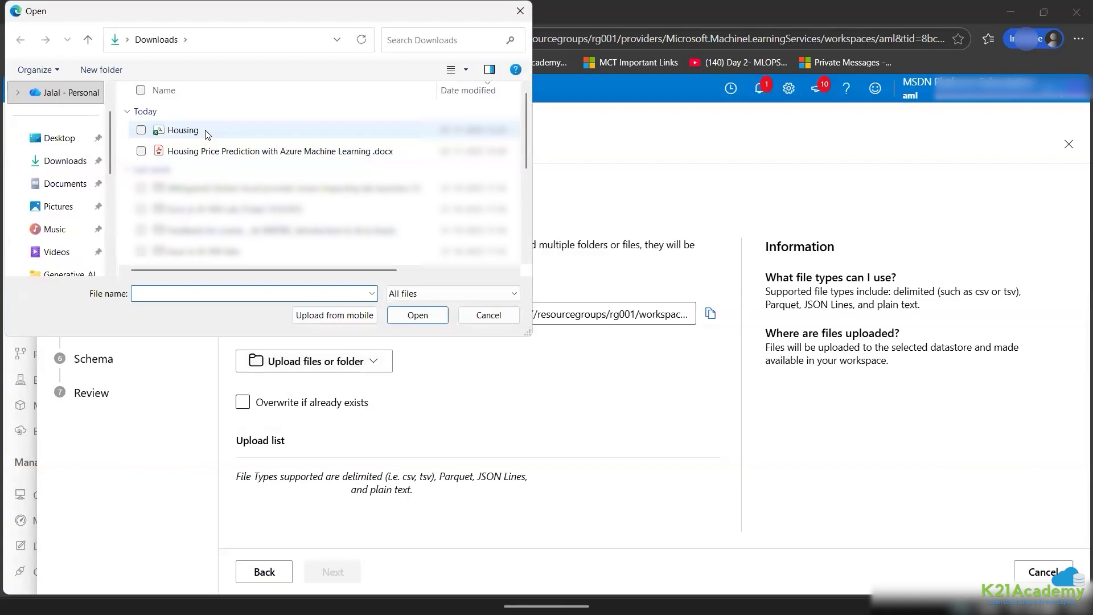
left_click(207, 135)
double_click(207, 133)
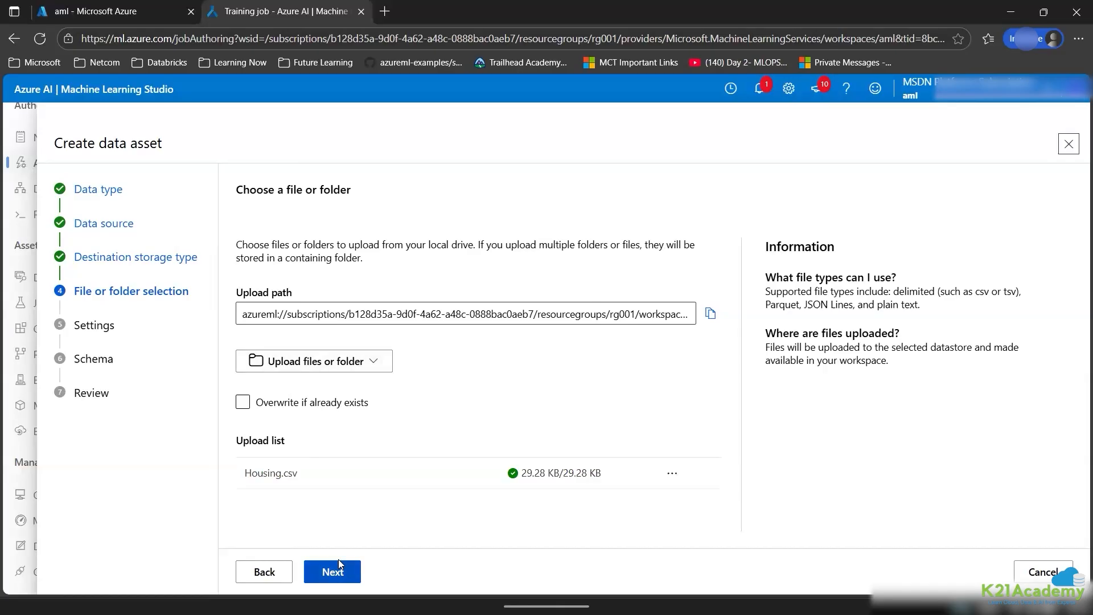
left_click(343, 574)
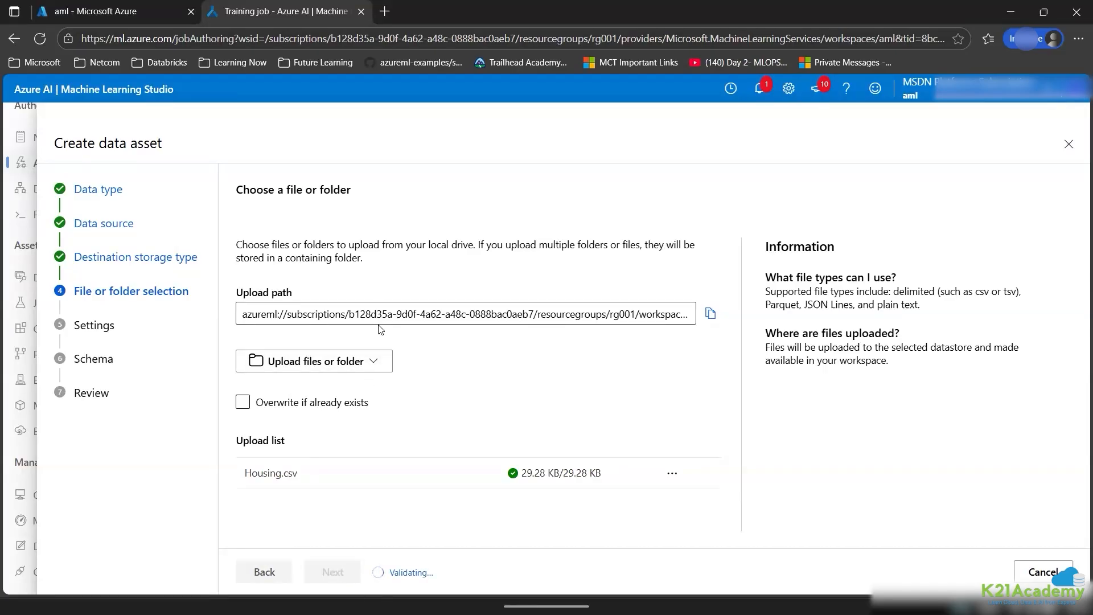
left_click(328, 366)
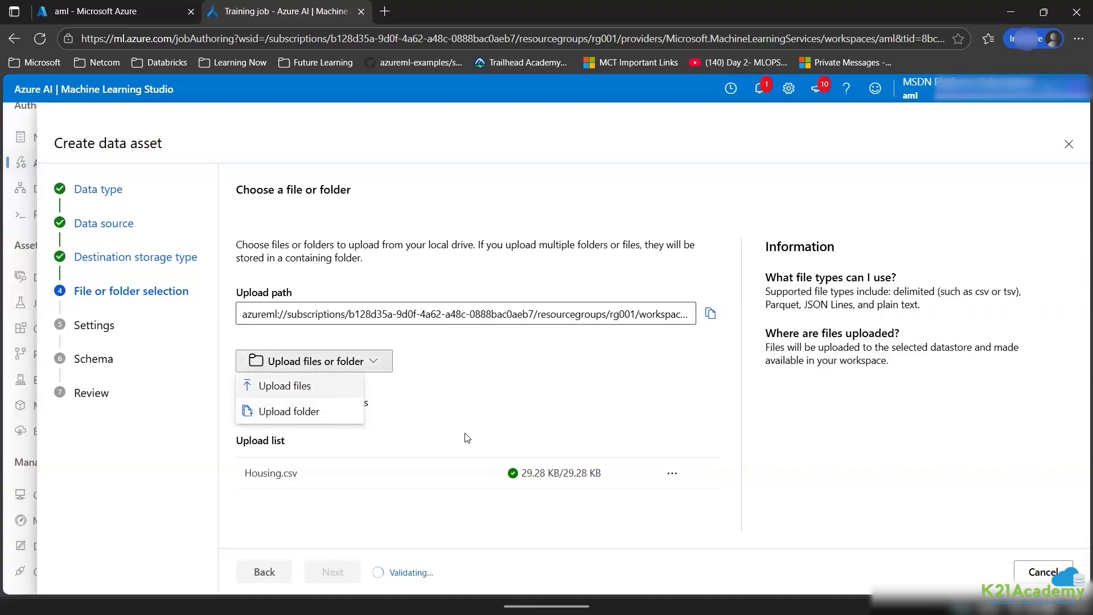
left_click(342, 453)
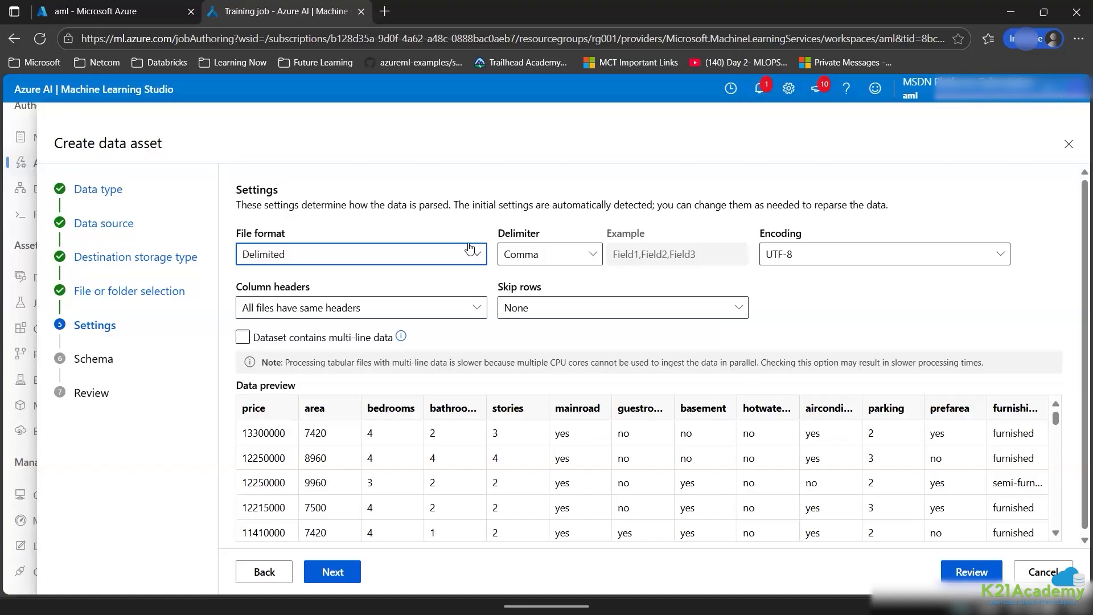
Set the column headers option to "Only first file has headers" and continue to the schema.
left_click(344, 302)
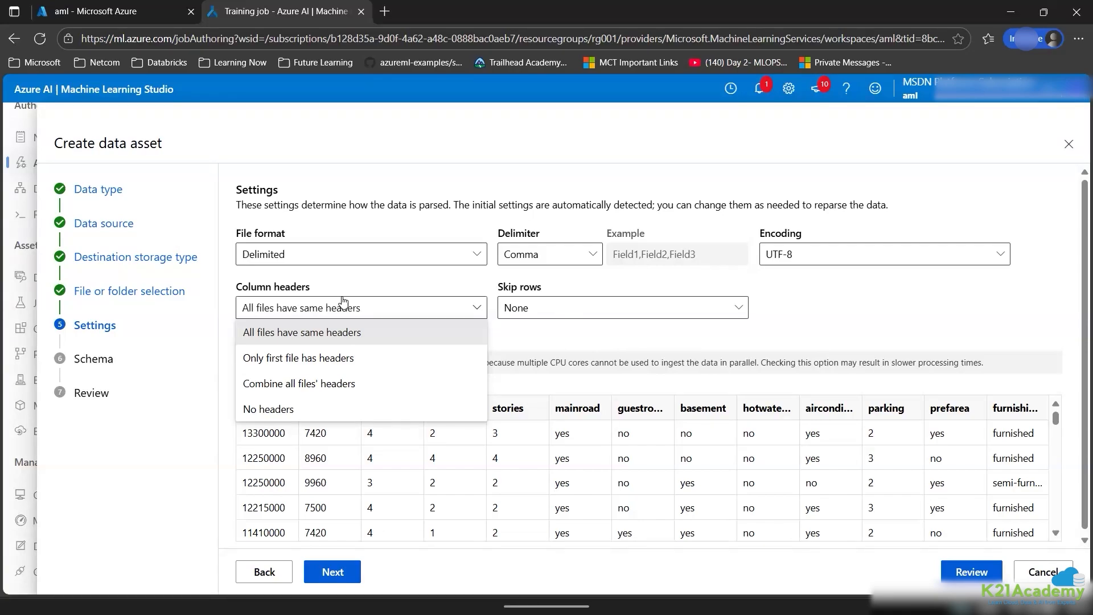
left_click(325, 356)
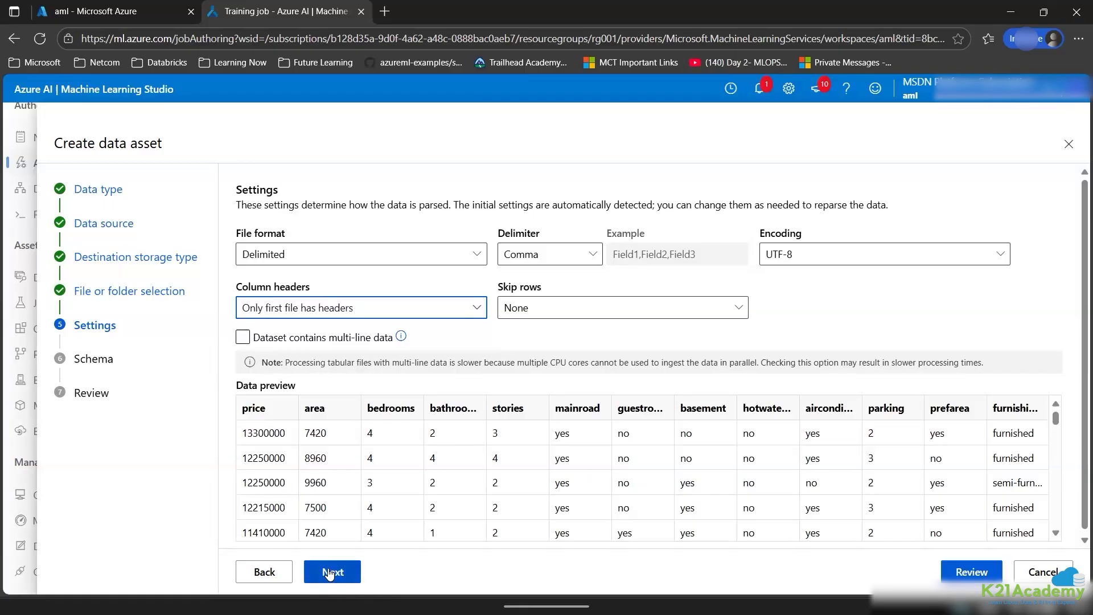
left_click(329, 573)
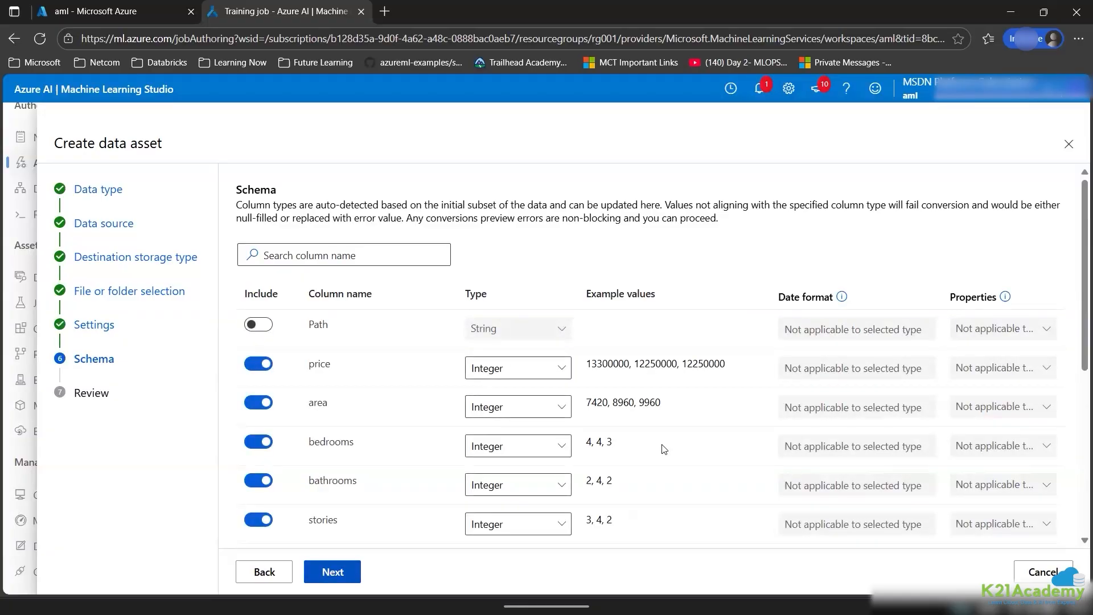
Check the column types in the schema, accept them and create the data asset.
scroll(1076, 464, "down", 5)
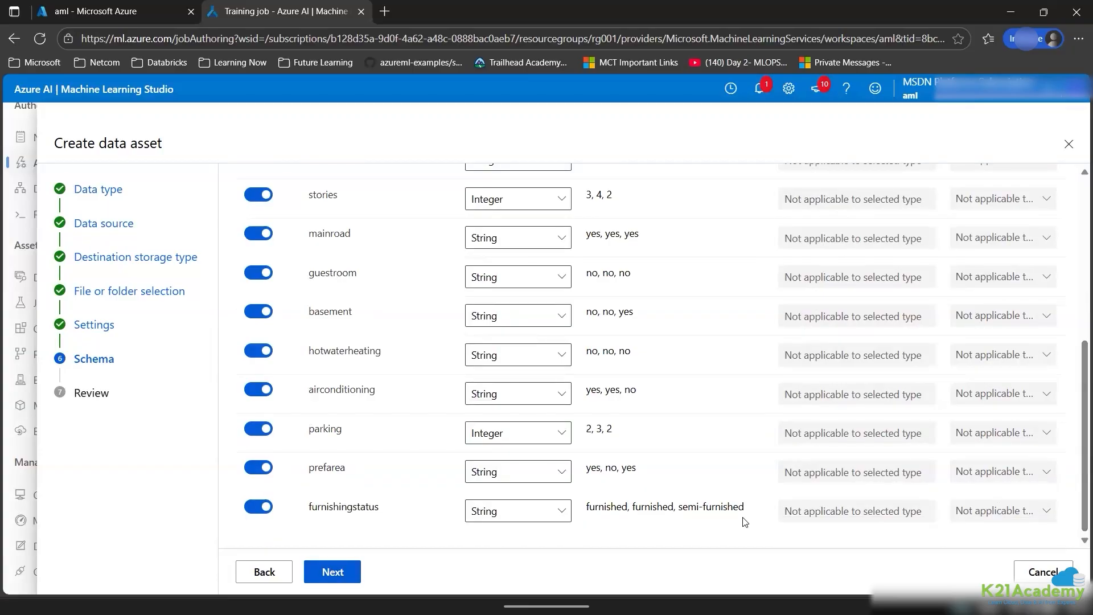
left_click(341, 573)
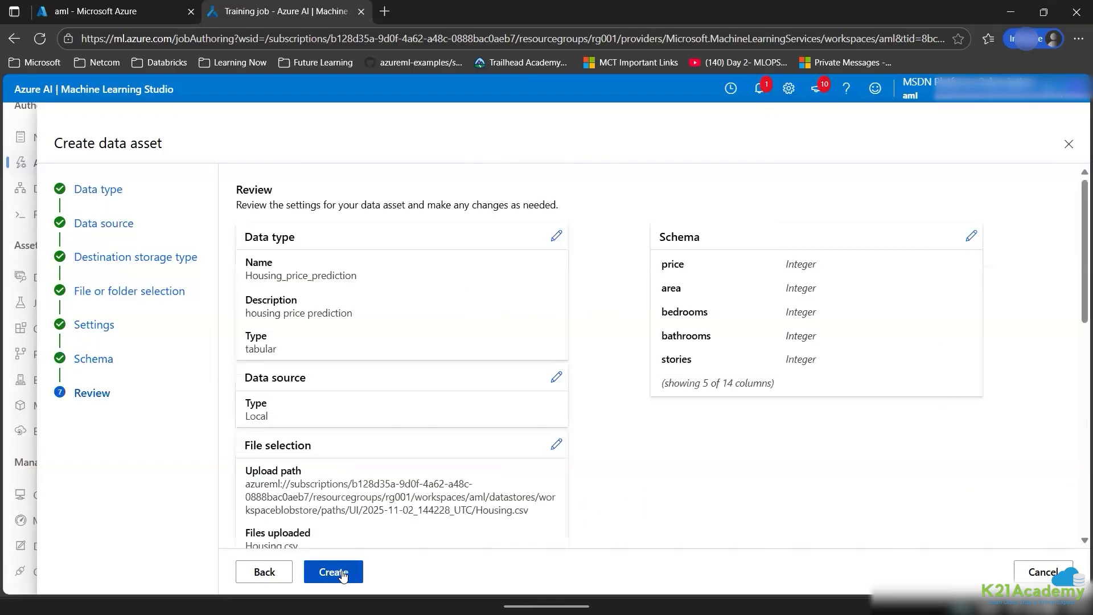
left_click(343, 575)
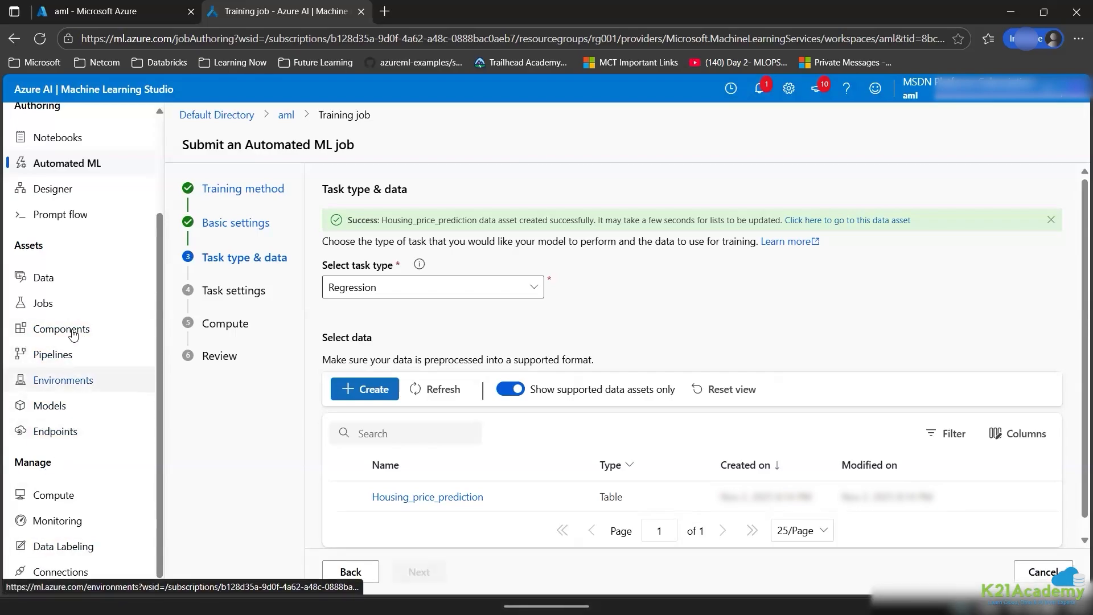
Check the workspace's experiments and all jobs, and look through the notebook files after dismissing the What's New in Notebooks notice.
left_click(78, 302)
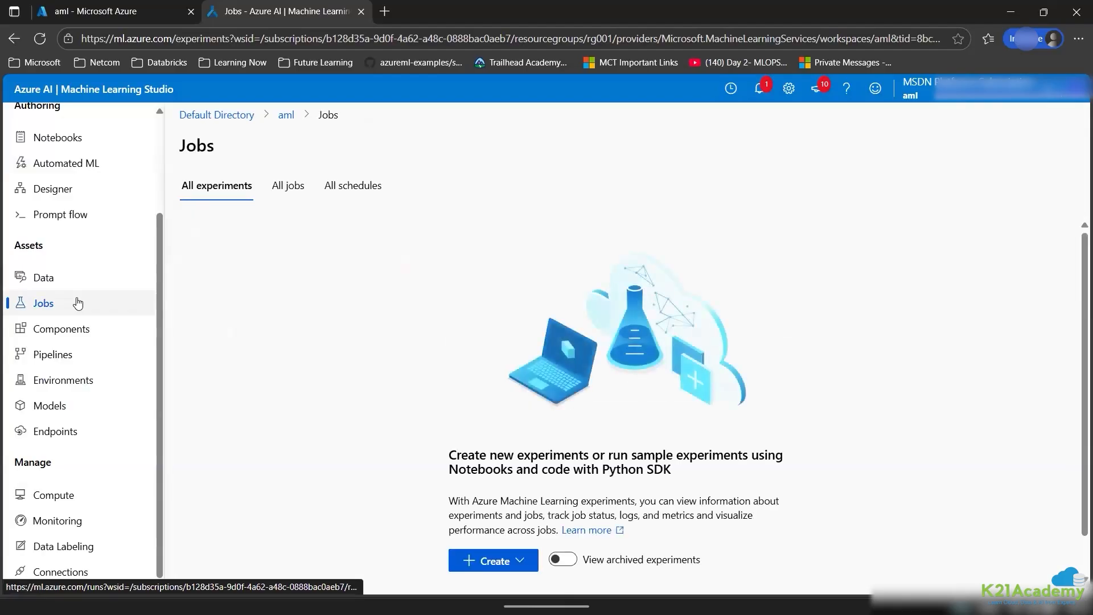
left_click(310, 189)
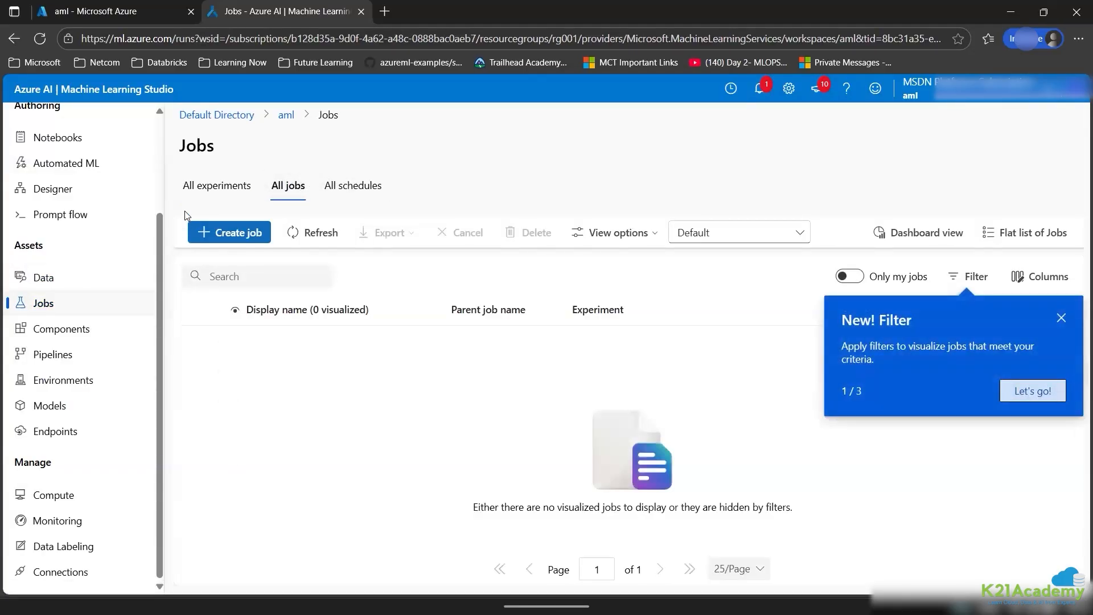
left_click(212, 180)
scroll(49, 271, "up", 3)
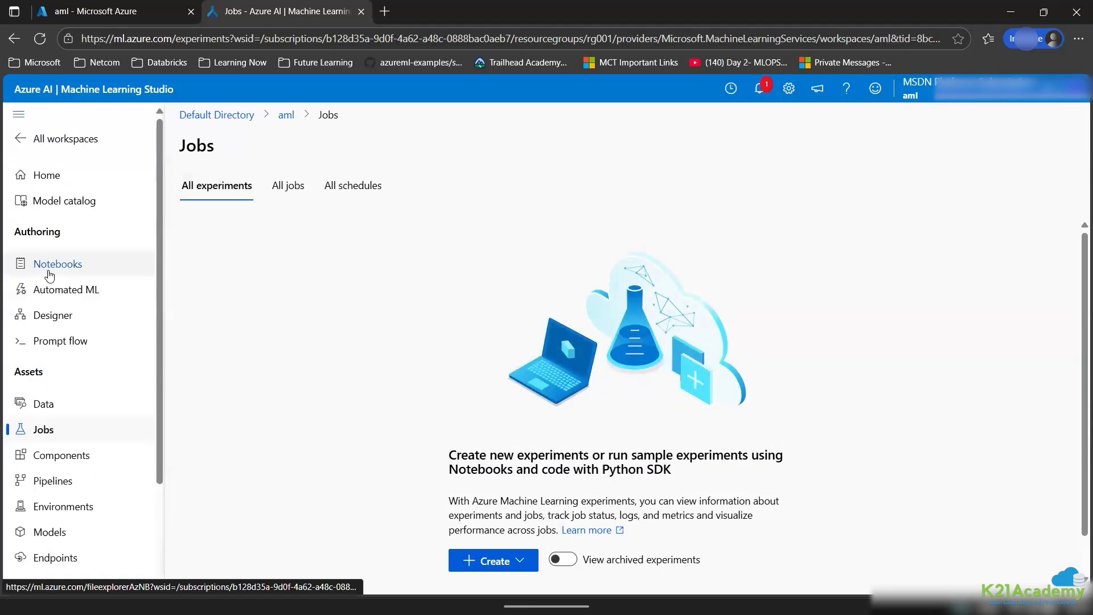
left_click(50, 274)
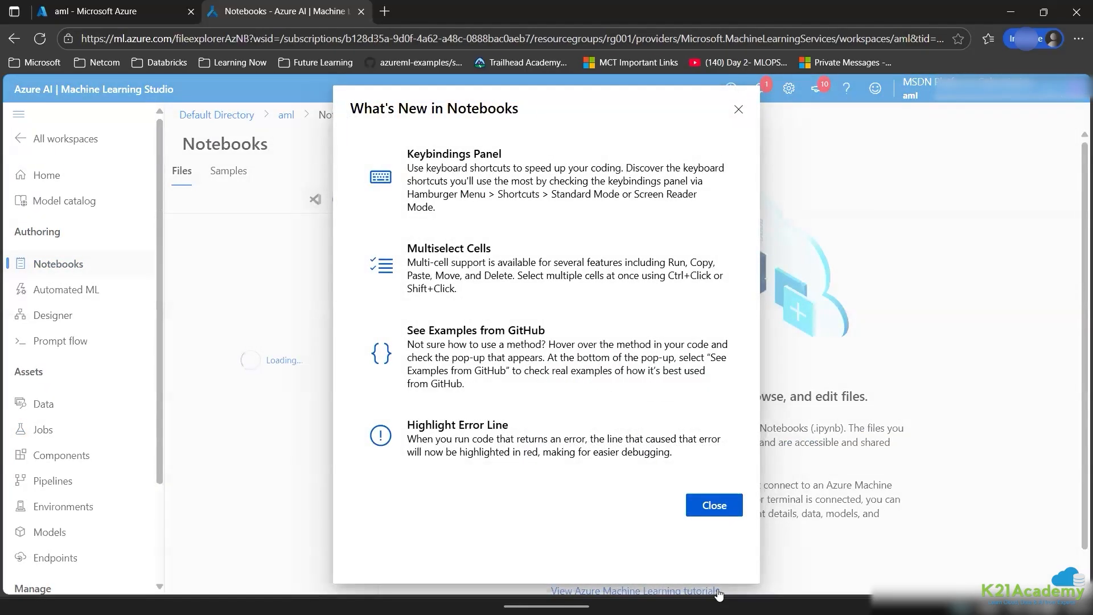
left_click(698, 507)
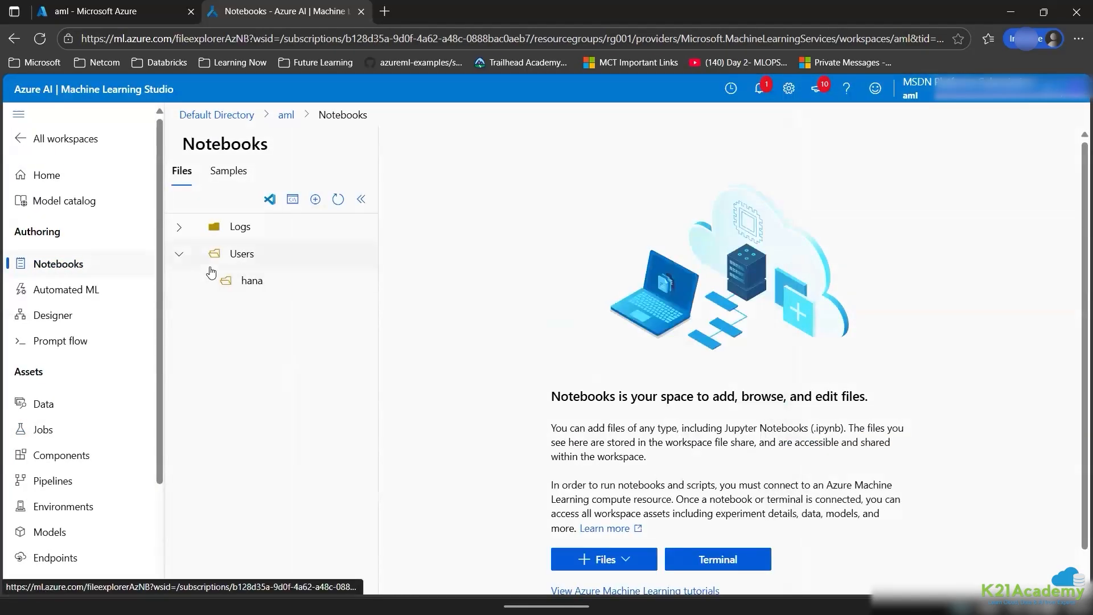
Start a new Automated ML job, keep the default basic settings and continue to the task type and data.
left_click(66, 289)
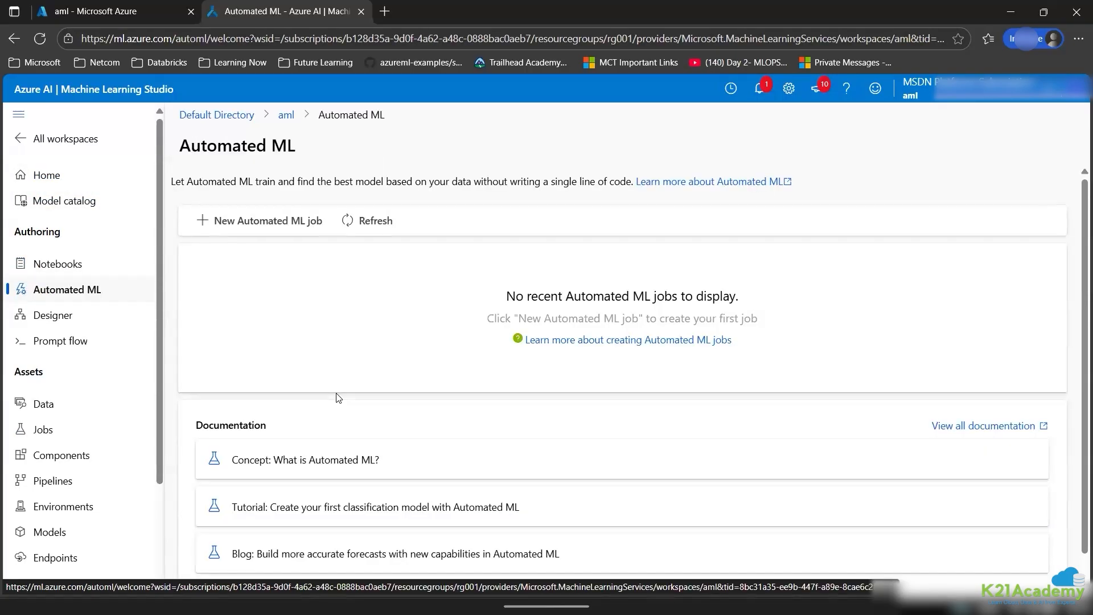
left_click(380, 221)
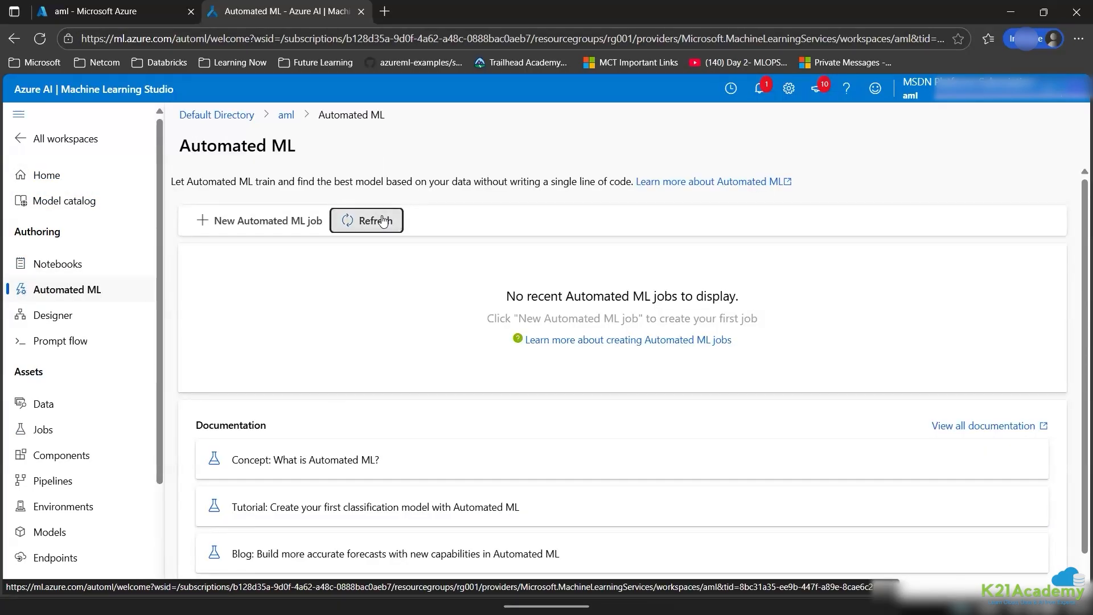
left_click(265, 213)
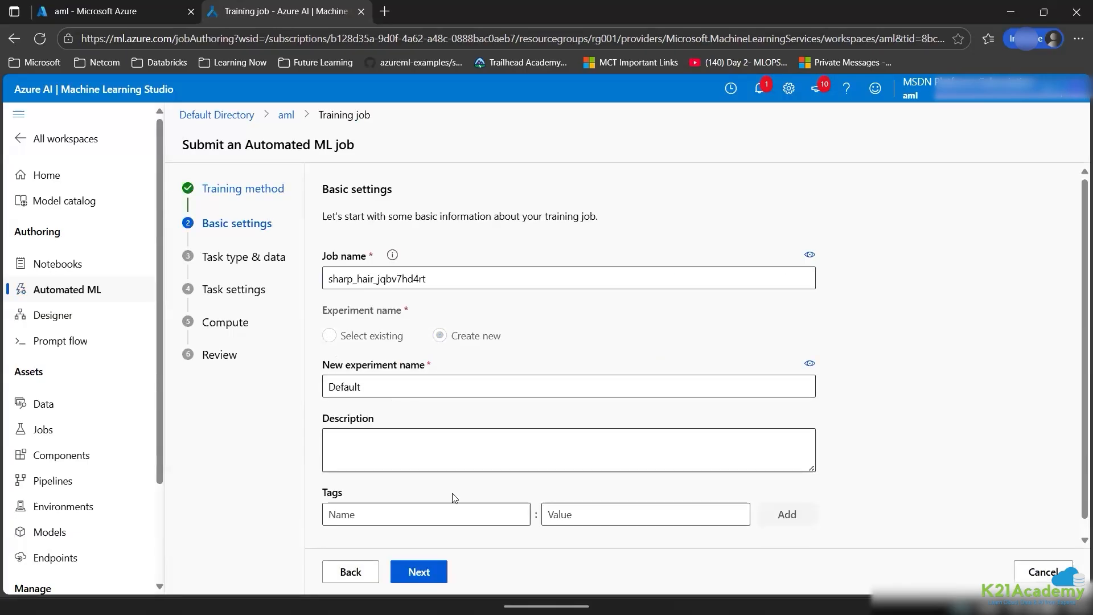
left_click(426, 576)
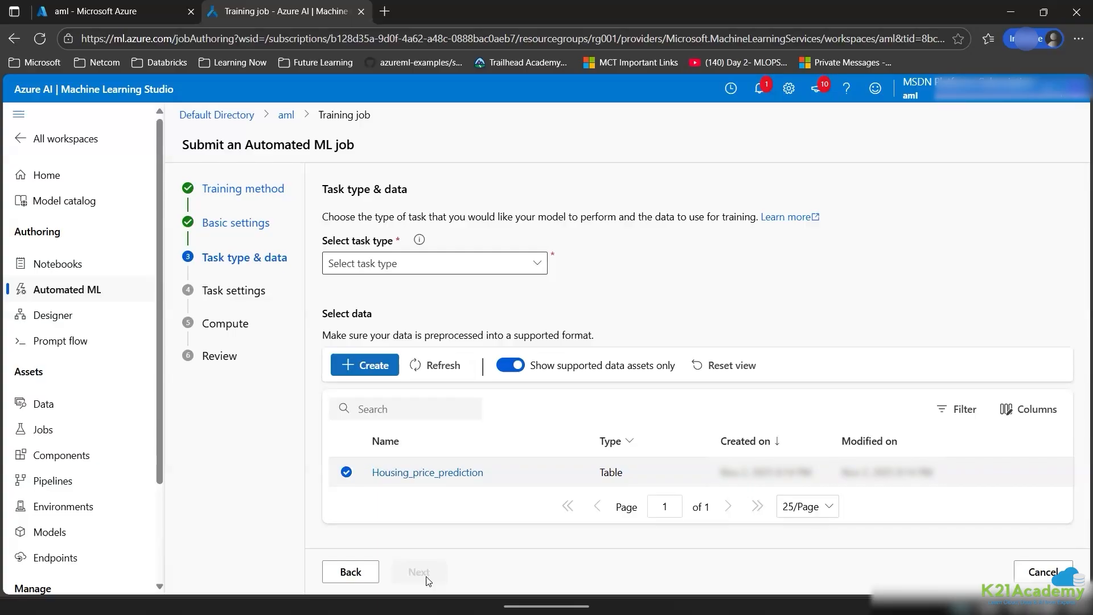
Set the task type to Regression, keep the Housing_price_prediction data asset selected and continue to the task settings.
left_click(389, 263)
left_click(433, 359)
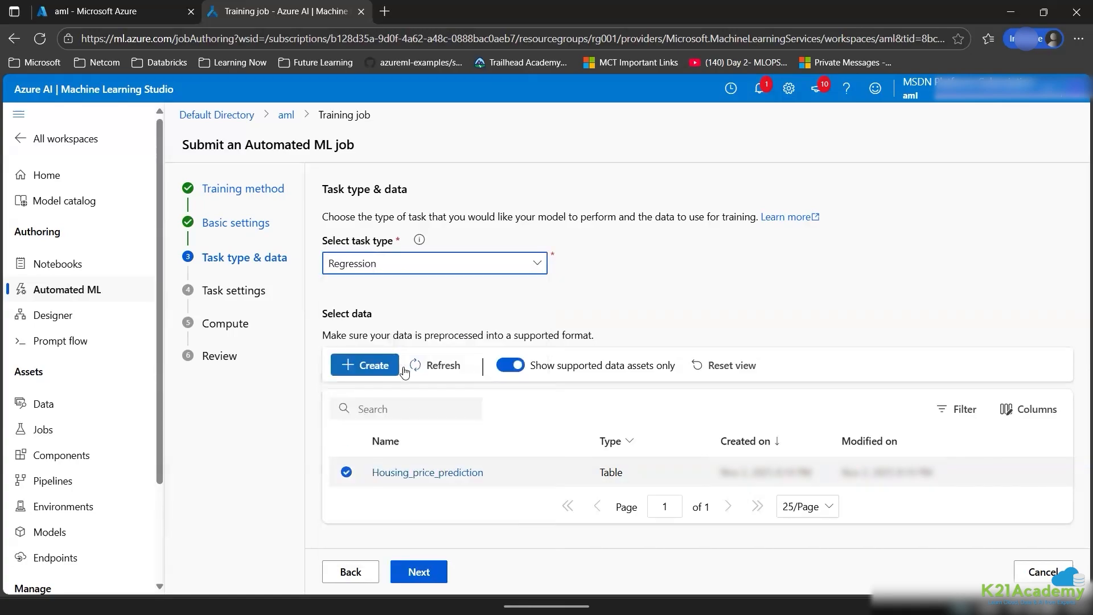
left_click(420, 568)
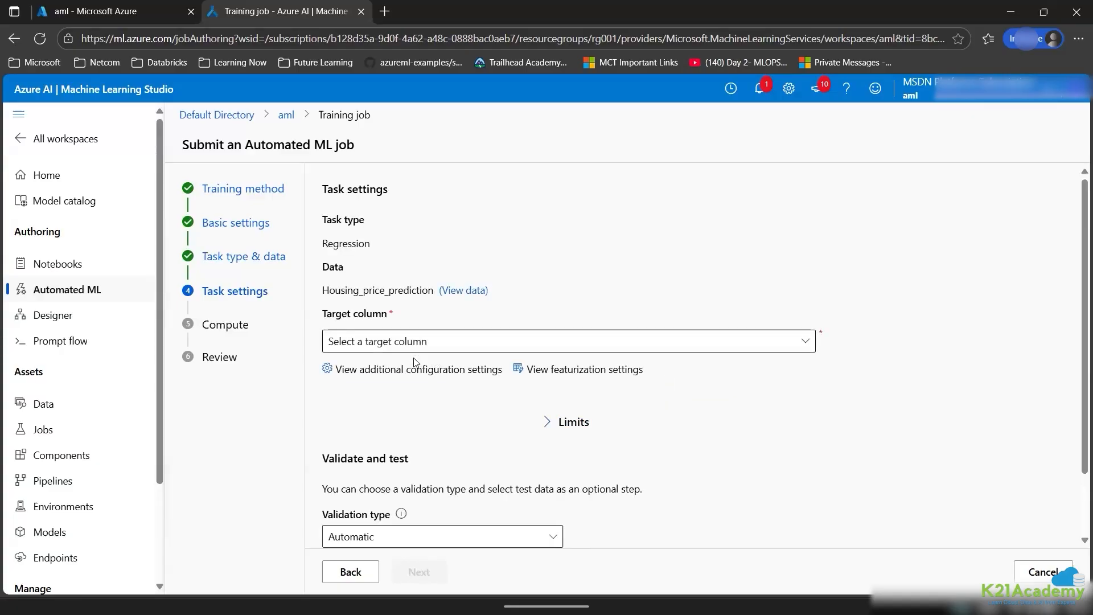
Choose price (Integer) as the target column, keep Automatic validation and continue to the compute settings.
left_click(399, 344)
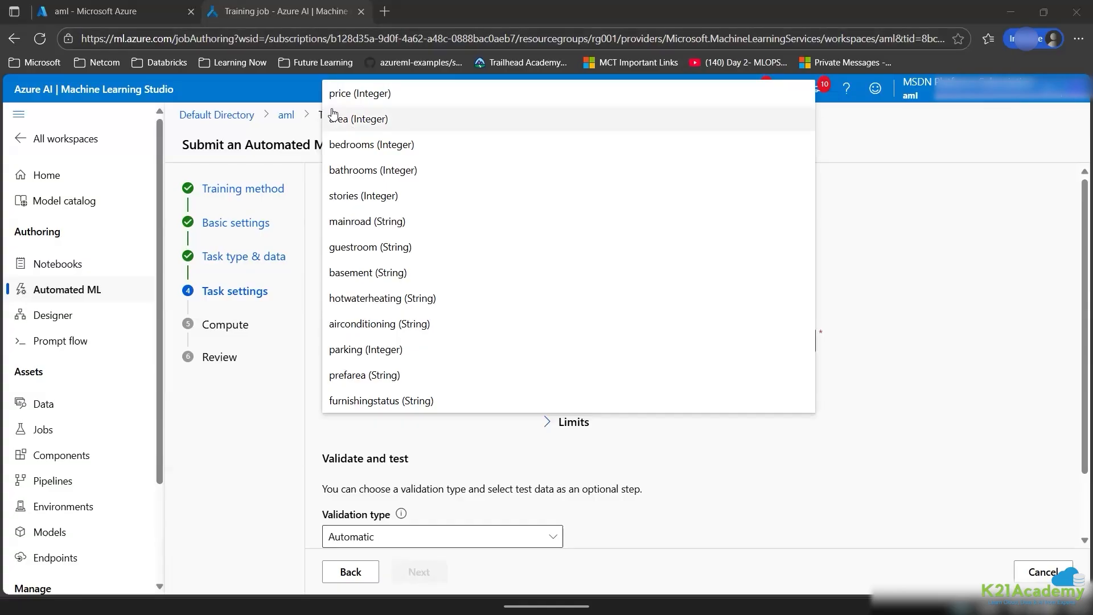
left_click(341, 94)
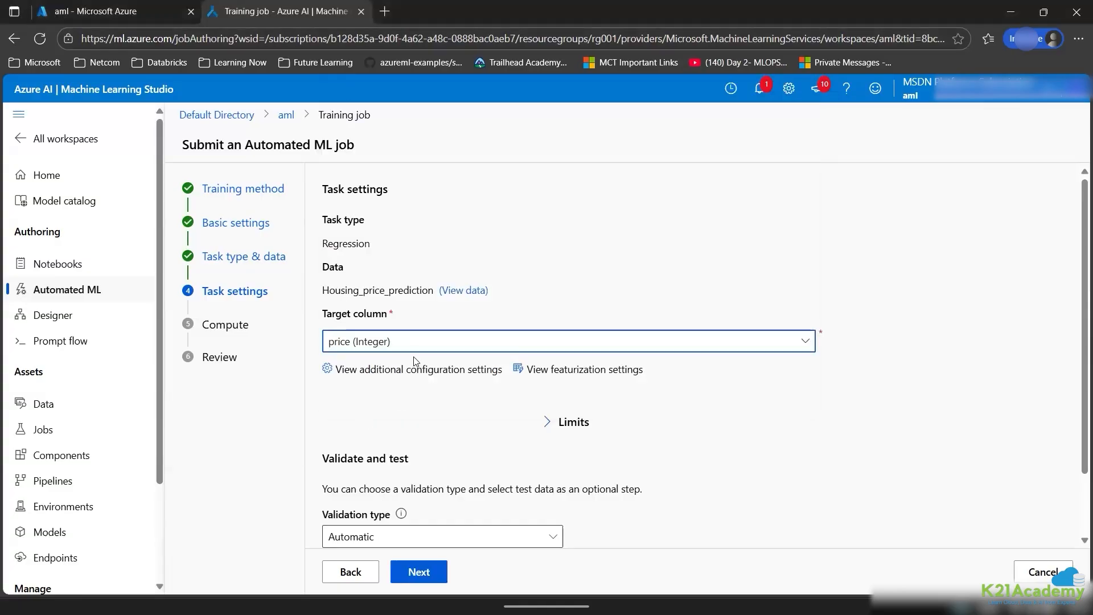
left_click(405, 546)
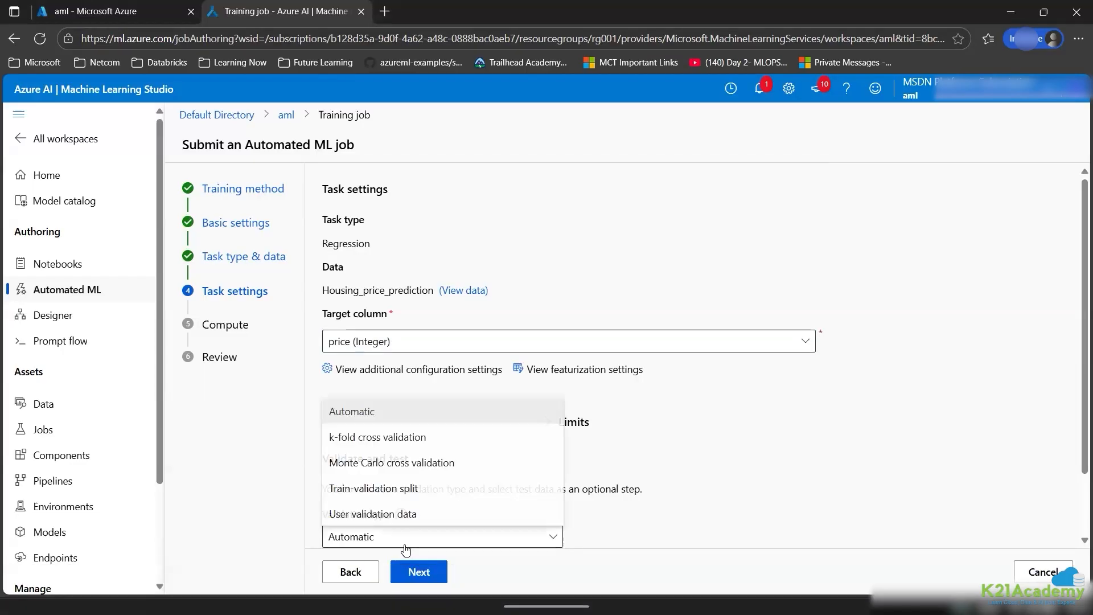
left_click(424, 575)
left_click(424, 574)
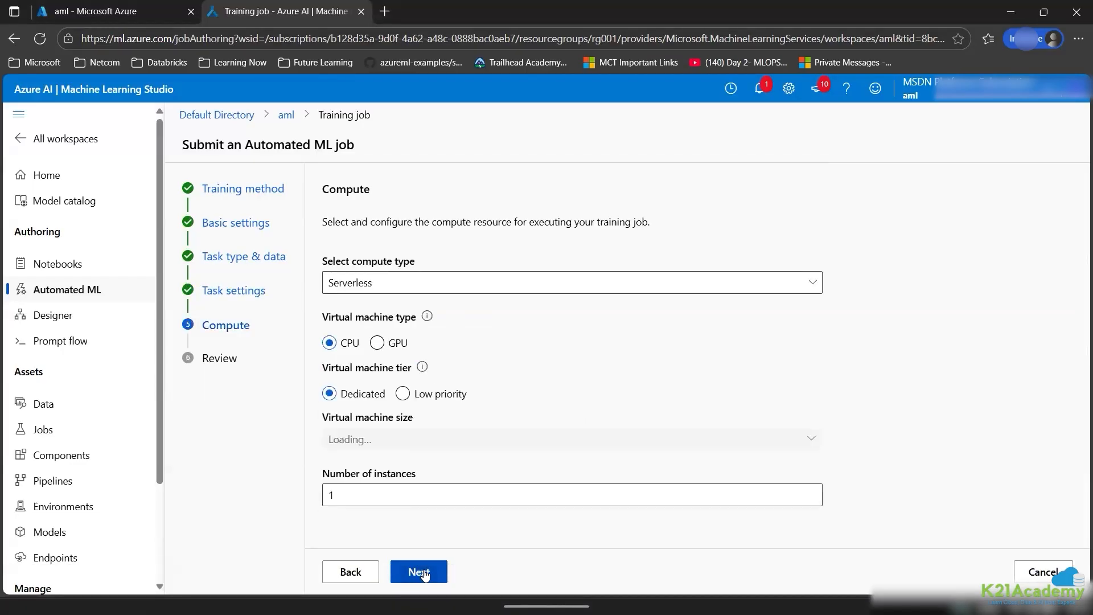
Set the compute type to Compute instance, select the running Standard_DS11_v2 instance and submit the training job.
left_click(441, 284)
left_click(409, 334)
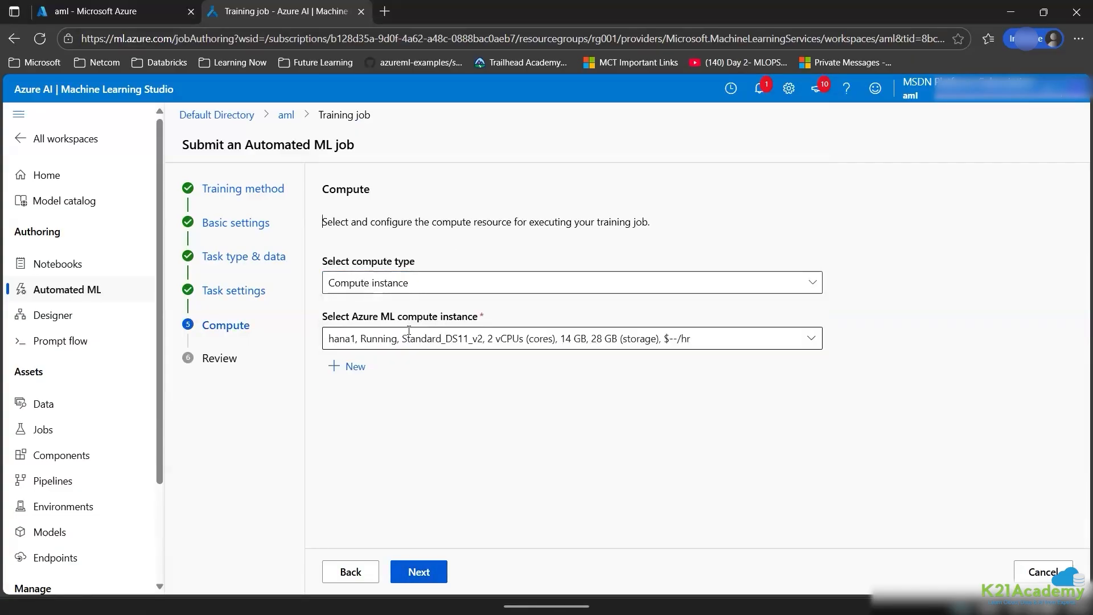
left_click(409, 337)
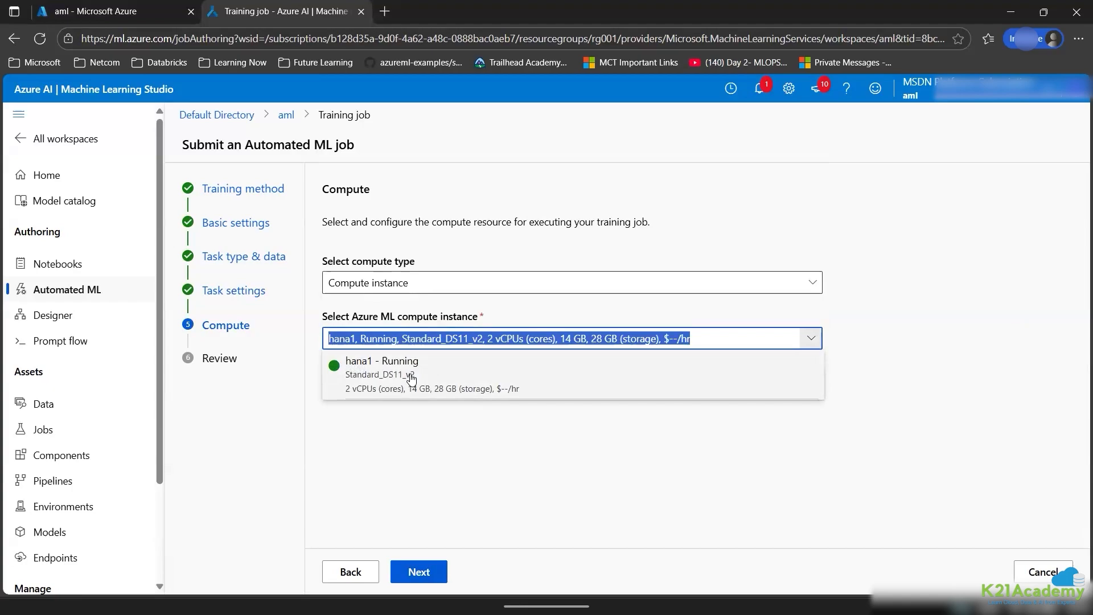
left_click(409, 374)
left_click(429, 571)
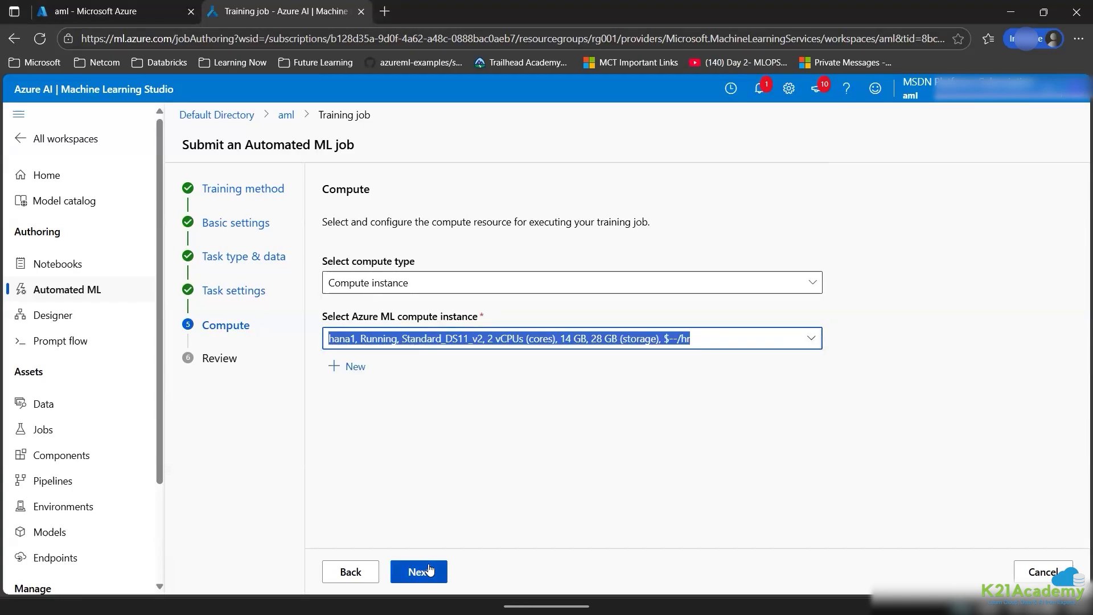
left_click(428, 569)
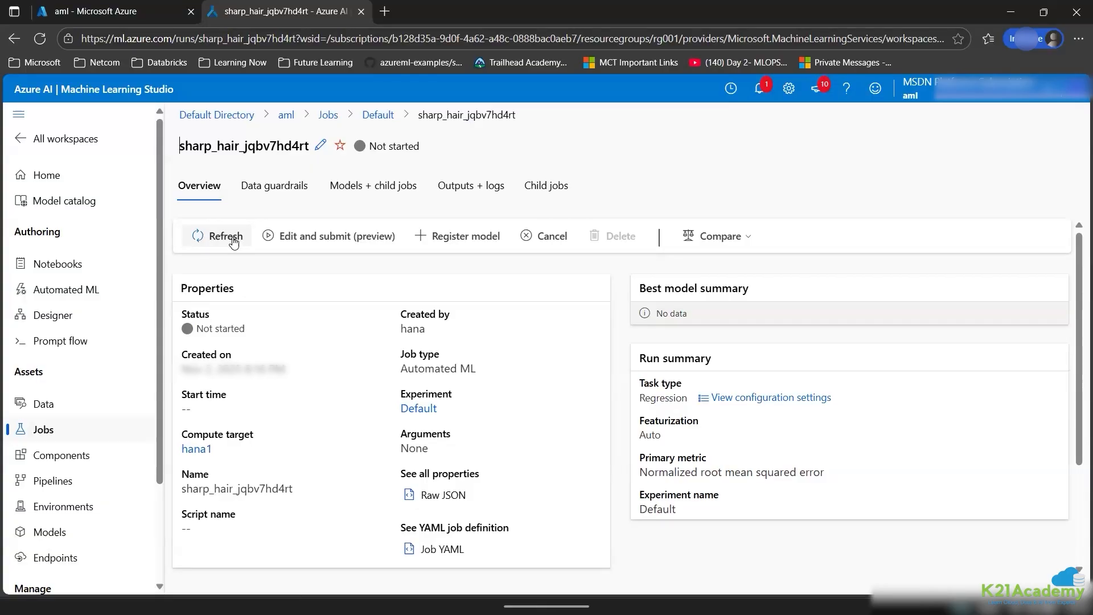
Reopen the submitted job from the Default experiment and refresh its status.
left_click(381, 114)
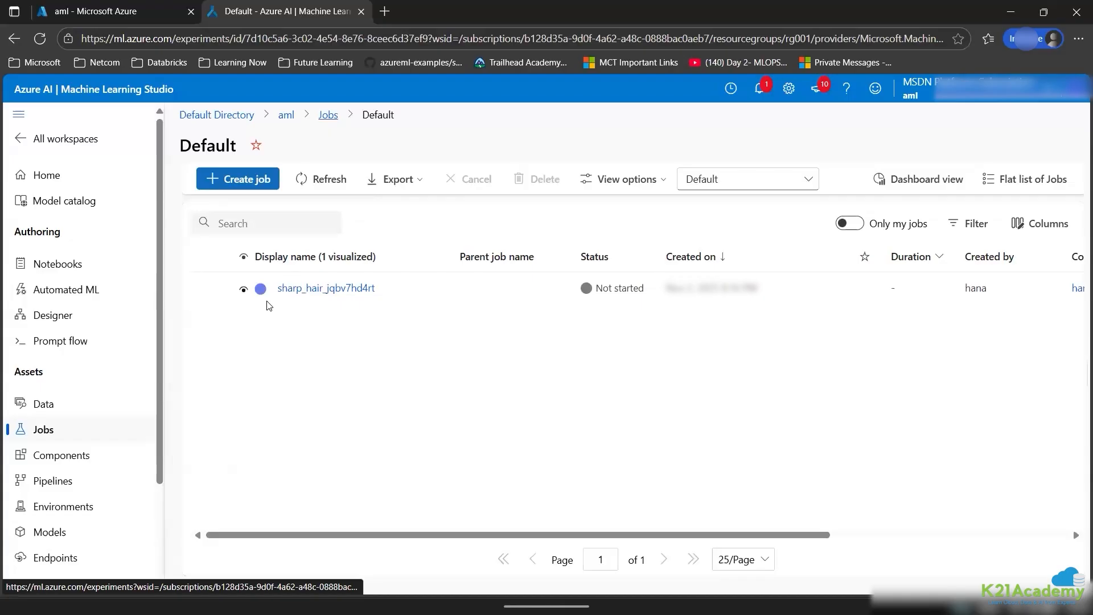
left_click(308, 286)
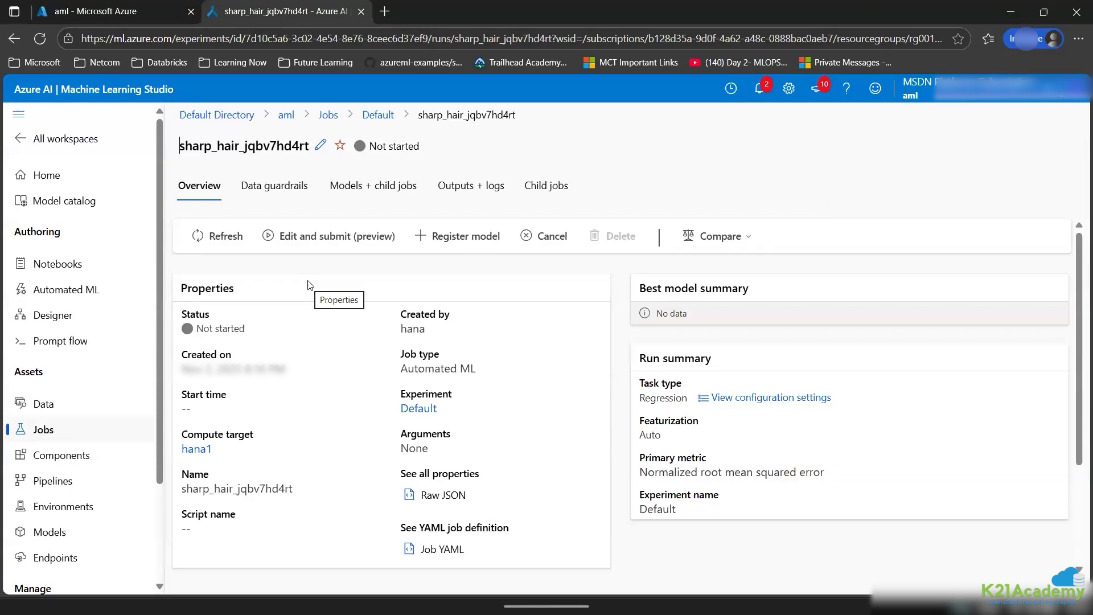
left_click(216, 236)
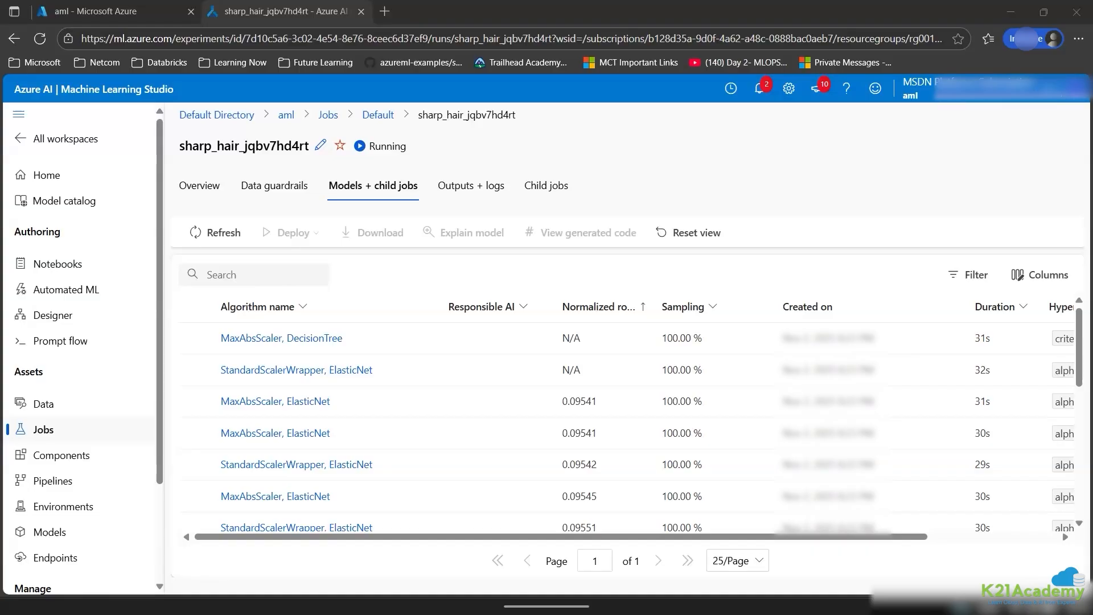
Open the MaxAbsScaler, DecisionTree model from the job's child jobs and show its deployment options.
key("alt+Tab")
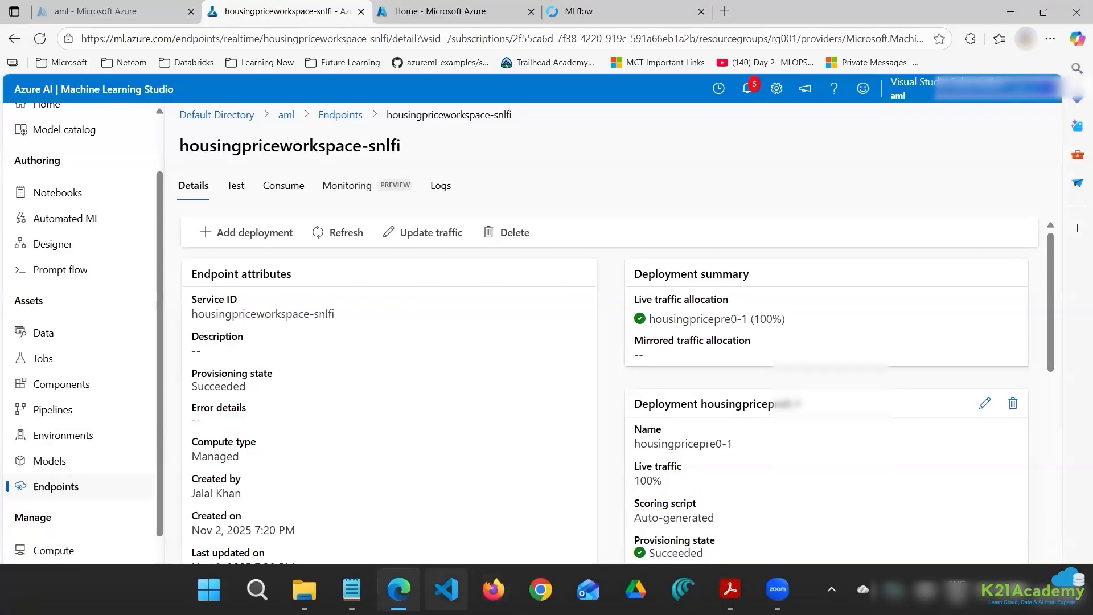
left_click(468, 515)
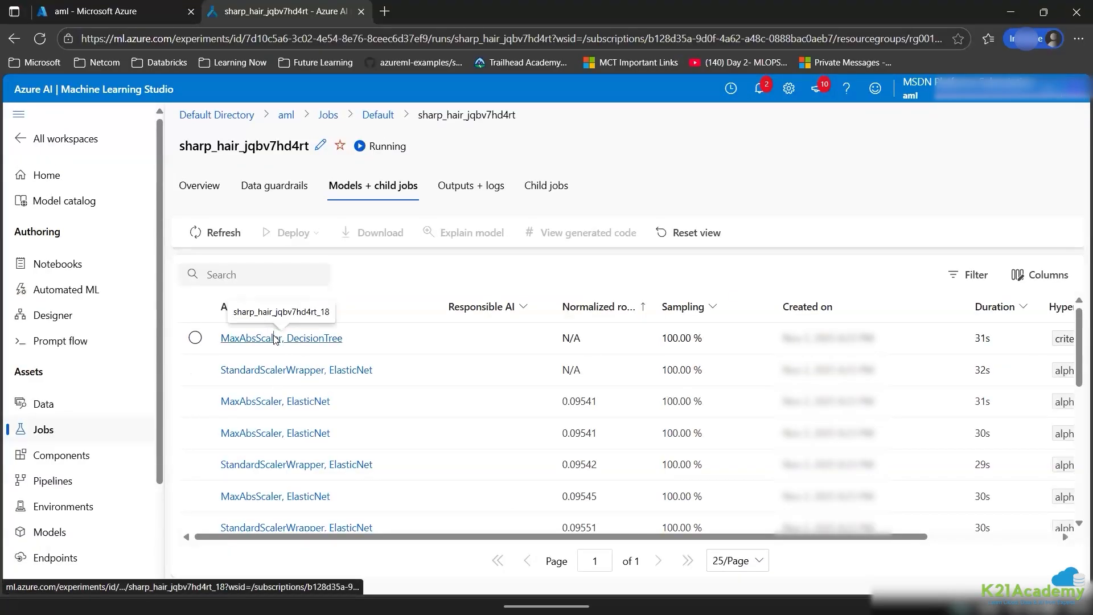
left_click(273, 337)
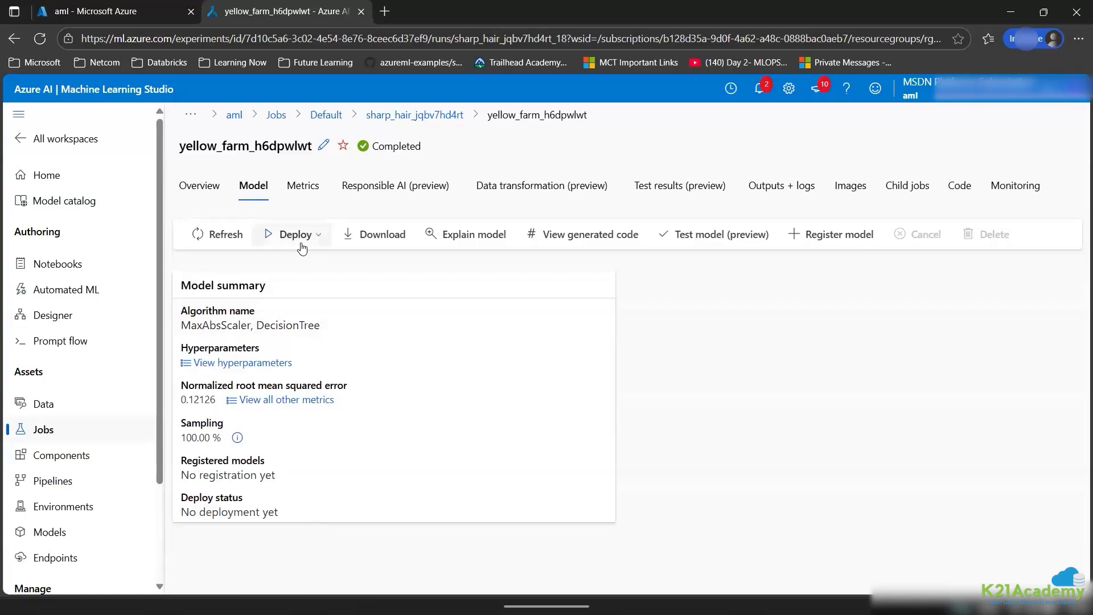
left_click(297, 235)
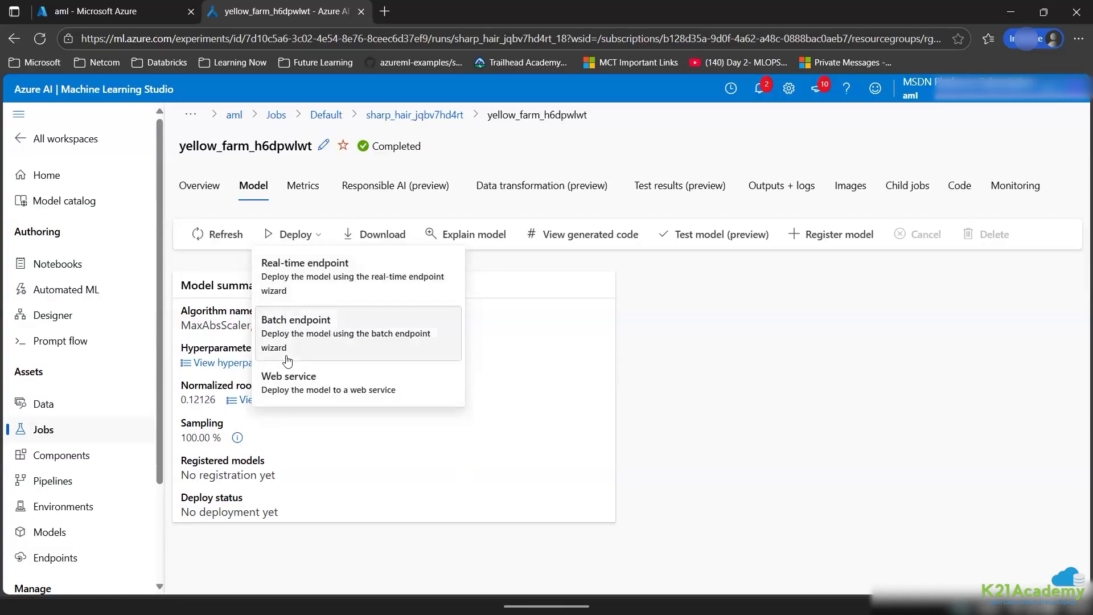
Mark the Web service option with a red check mark and the note "you are going to control the compute where you will deploy".
key("ctrl+shift+1")
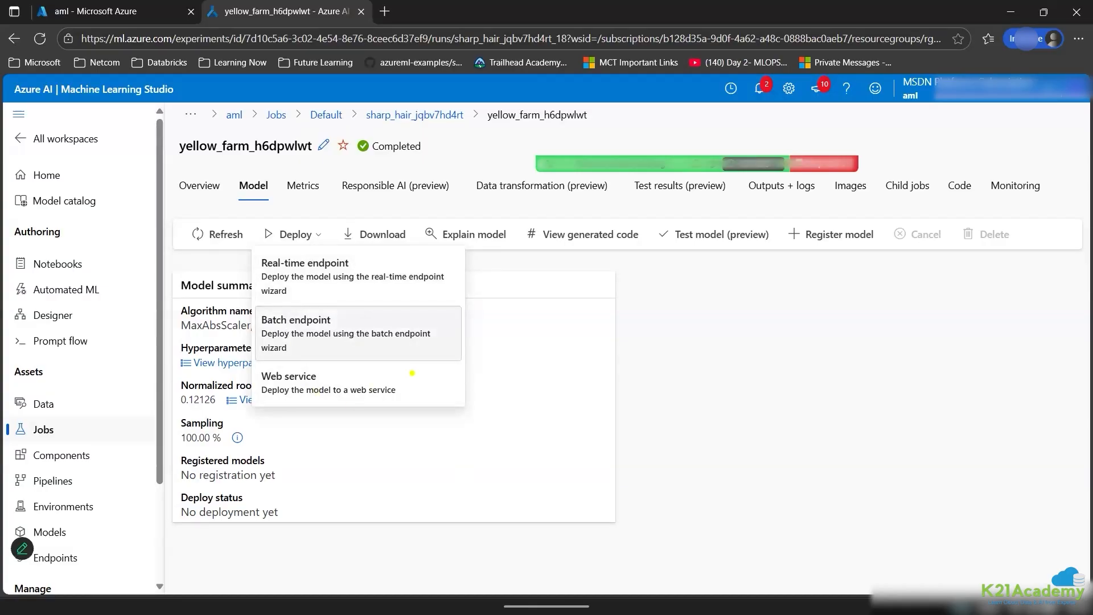
left_click_drag(418, 379, 516, 366)
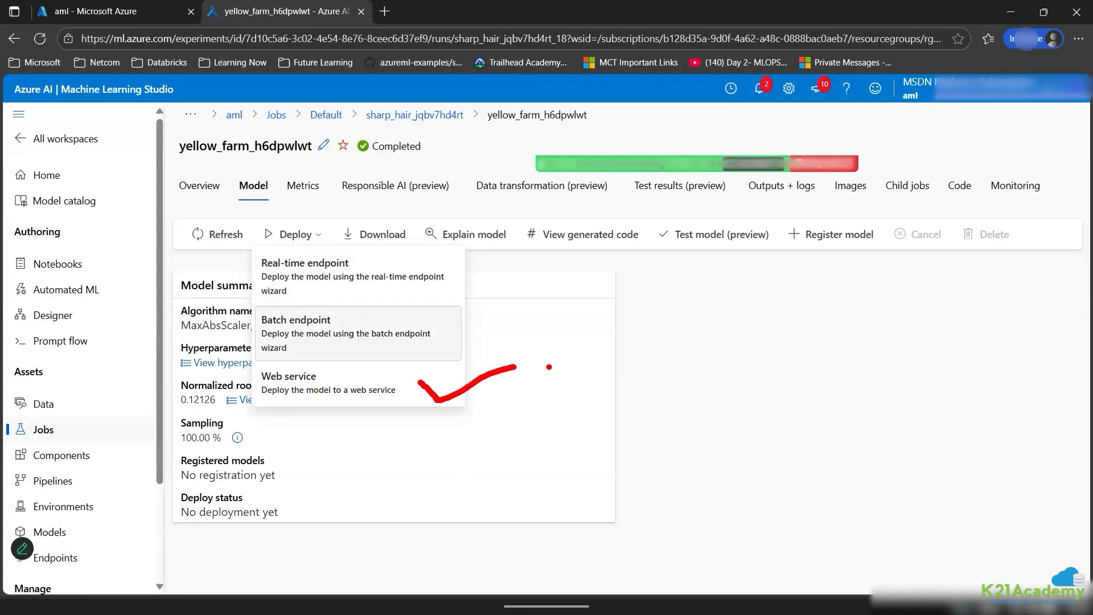
type("tyou are going to control the compute w")
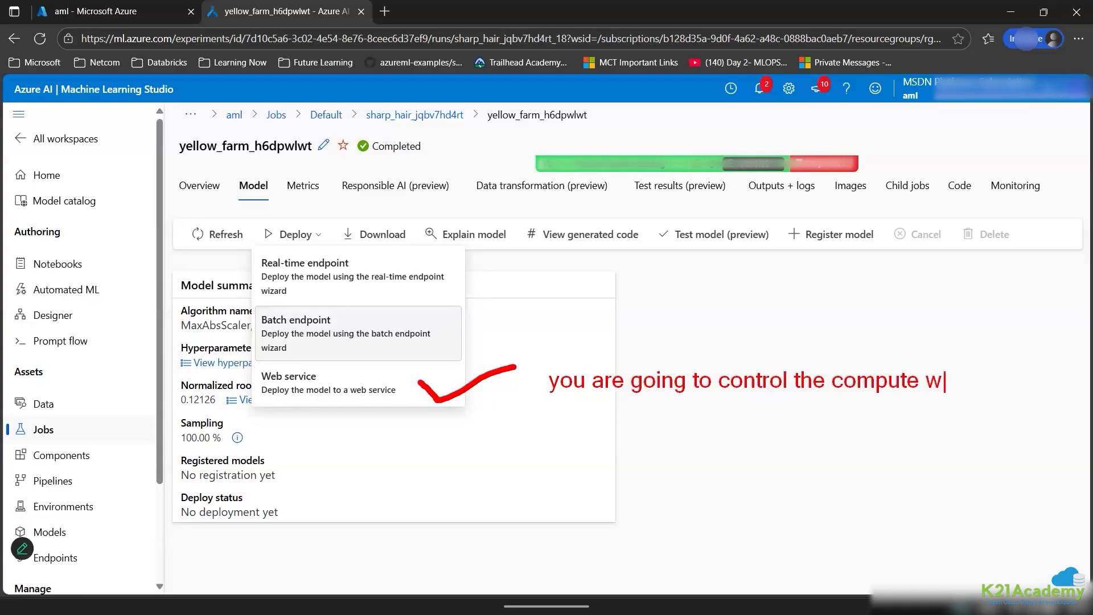
type("herer")
key("Return")
type("you will deploy")
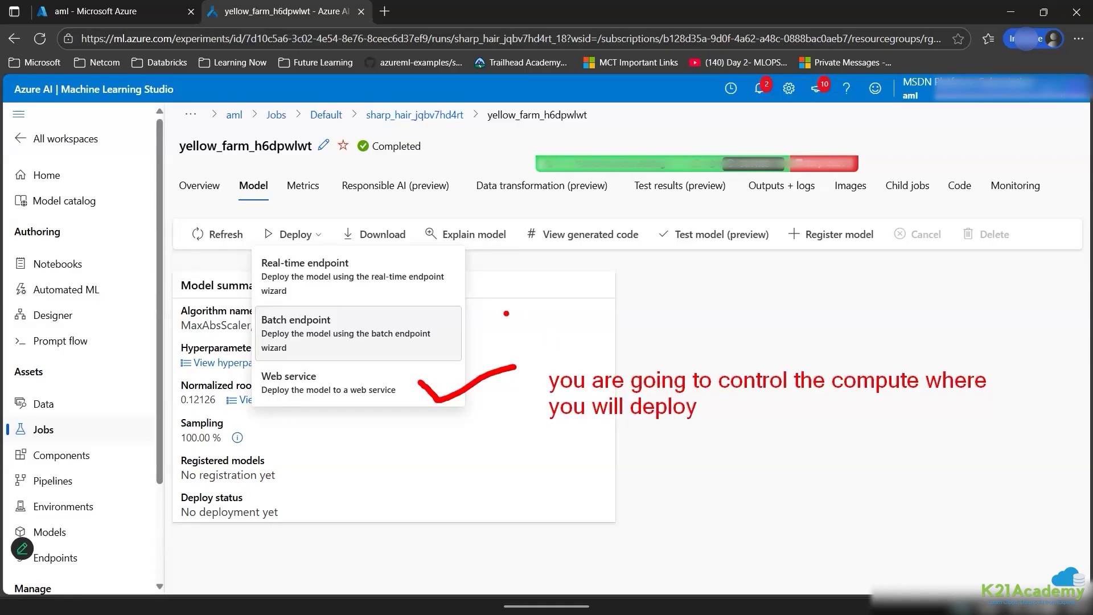
Draw an arrow from Real-time endpoint, note "azure is going to control the compute of deployment", and clear all screen annotations.
mouse_move(448, 267)
left_mouse_down()
mouse_move(535, 269)
mouse_move(526, 281)
left_mouse_up()
type("t")
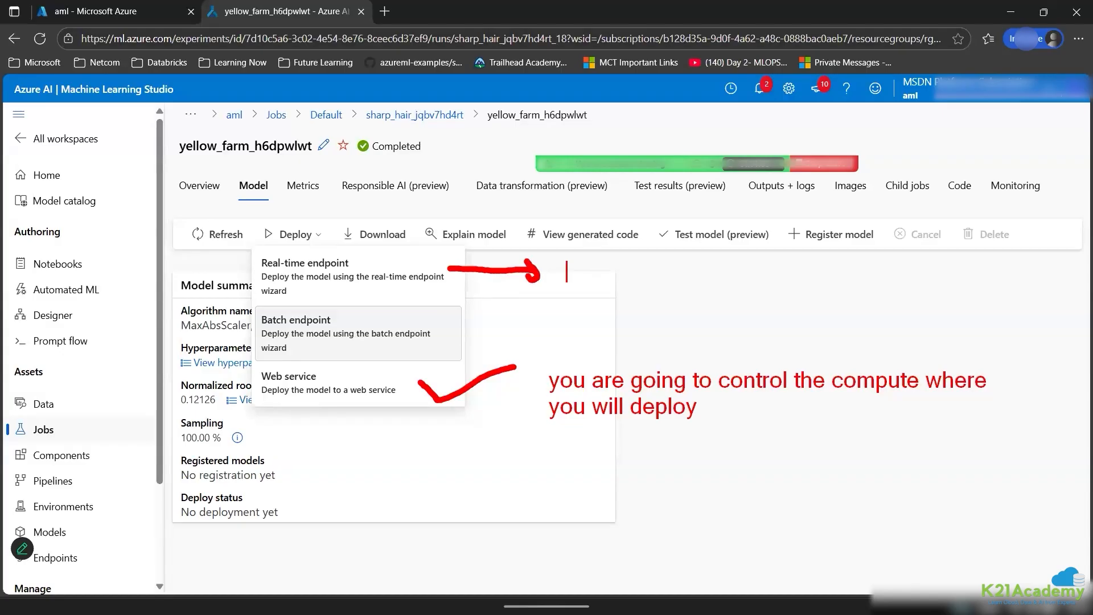
type("azure is")
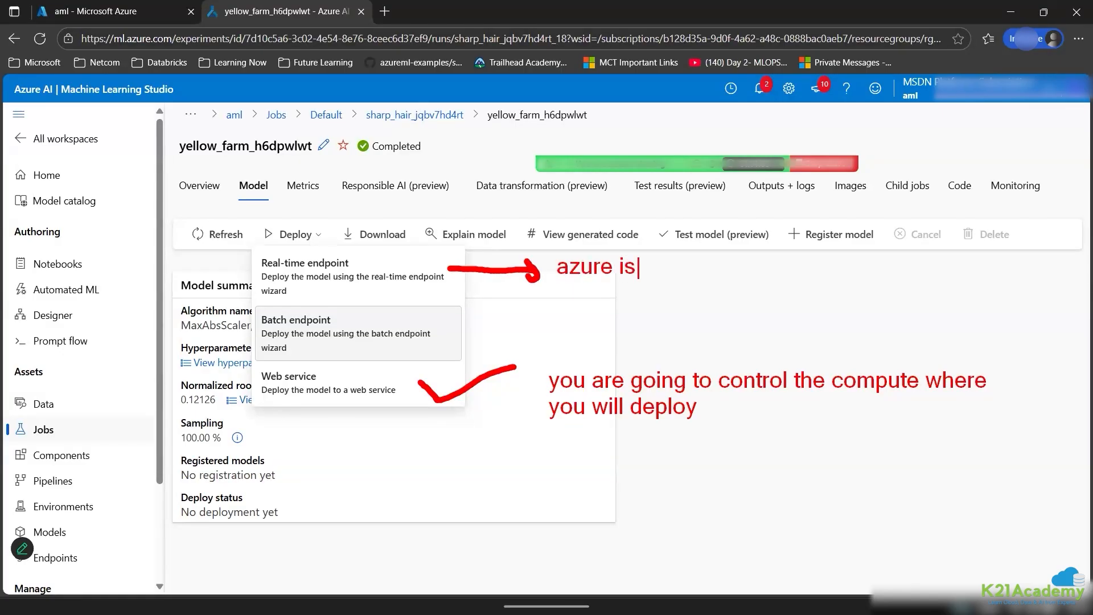
type(" going to control the compute of deployment")
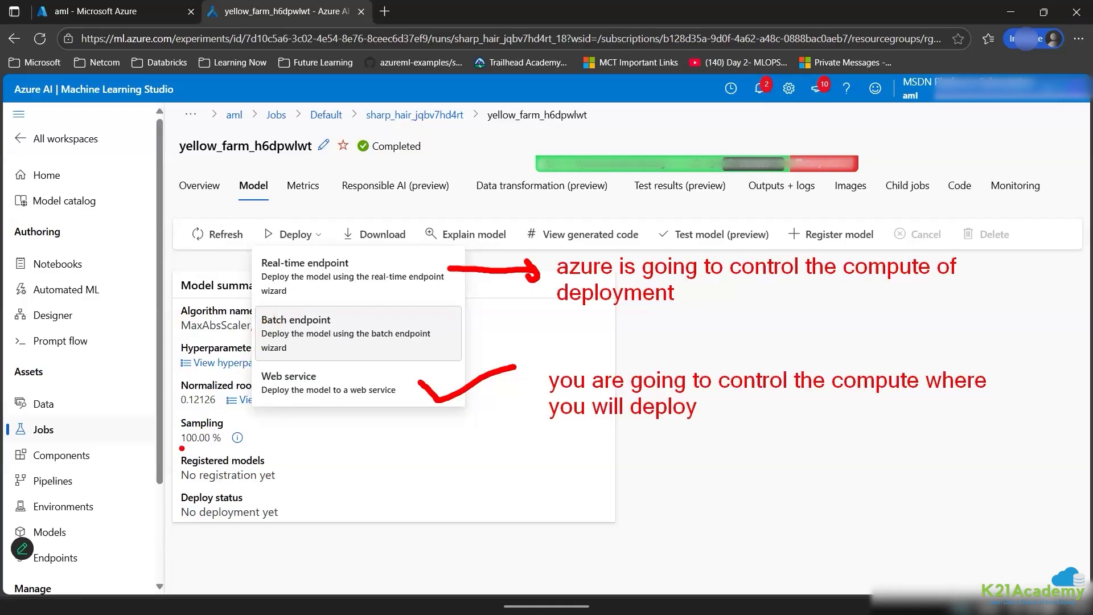
left_click_drag(177, 448, 345, 530)
key("Escape")
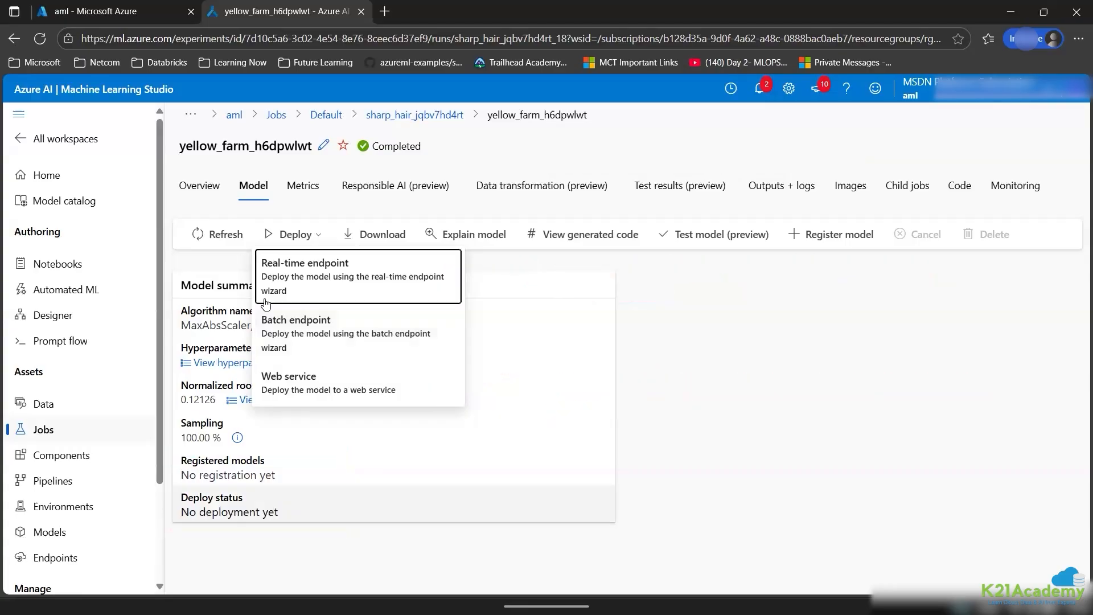
Reopen the sharp_hair_jqbv7hd4rt job from the Default experiment and list its trained models and child jobs.
left_click(60, 432)
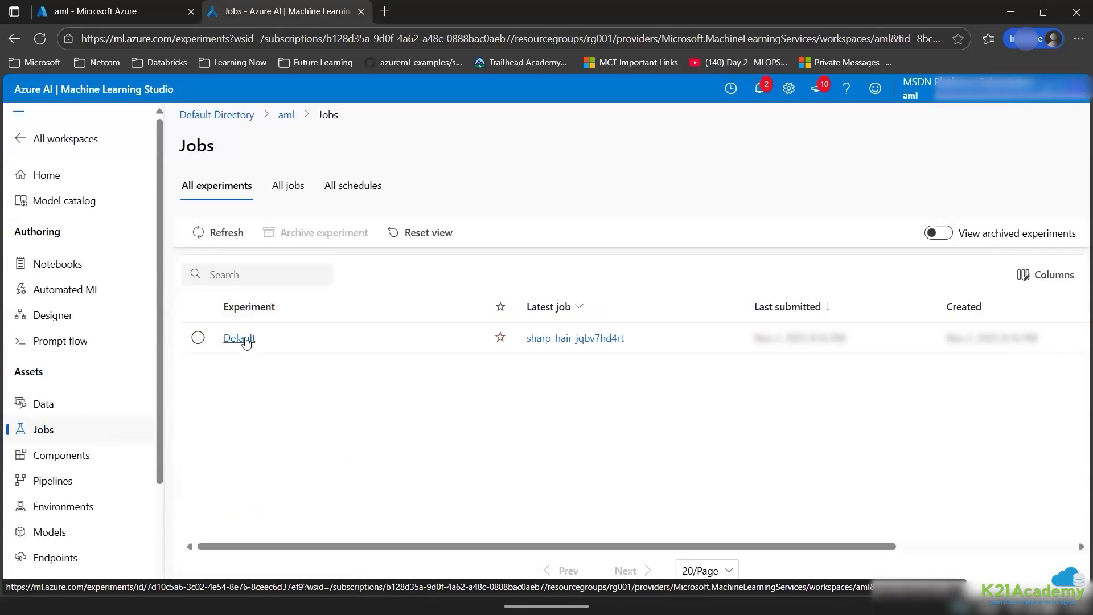
left_click(245, 342)
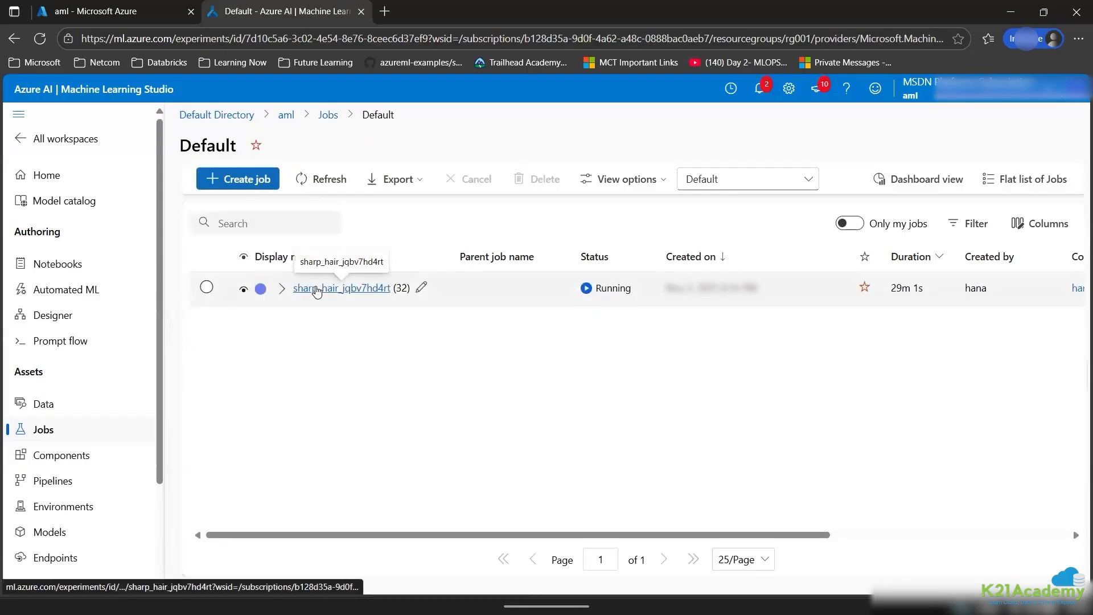
left_click(317, 291)
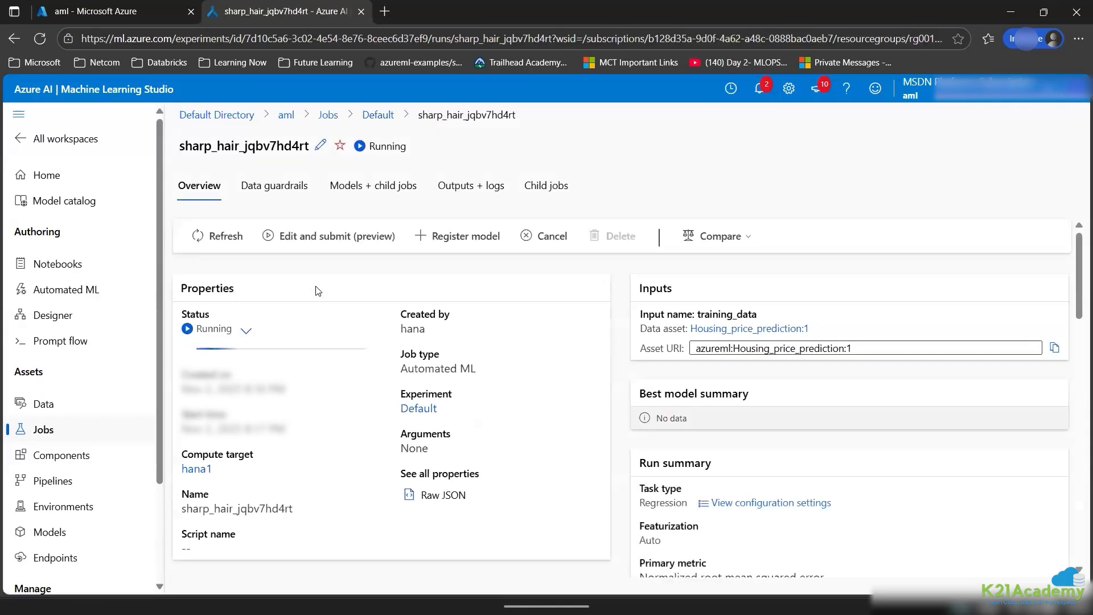
left_click(357, 194)
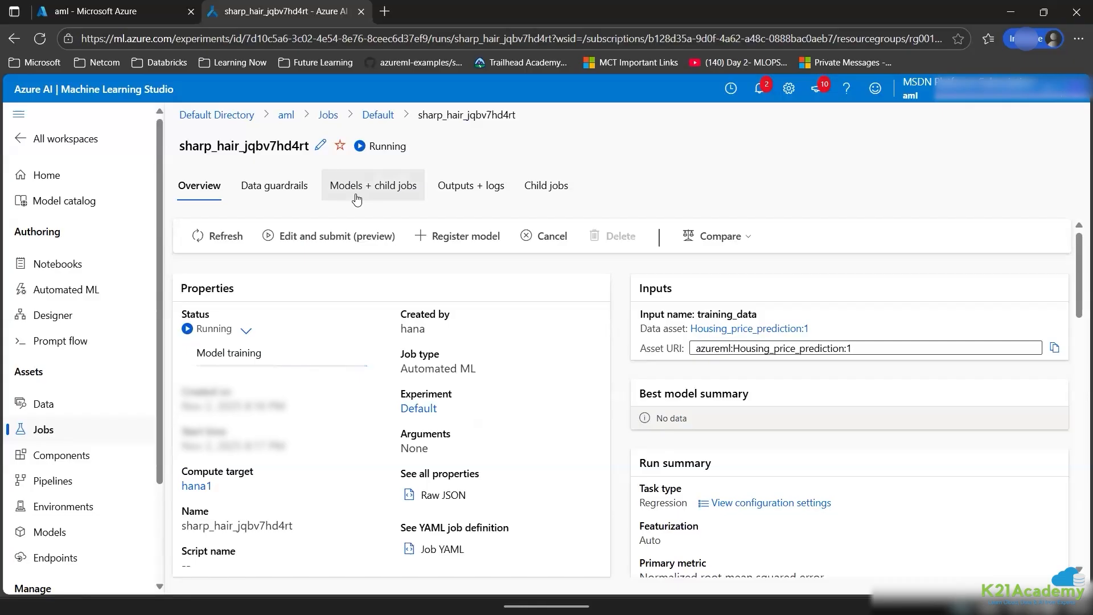
left_click(198, 185)
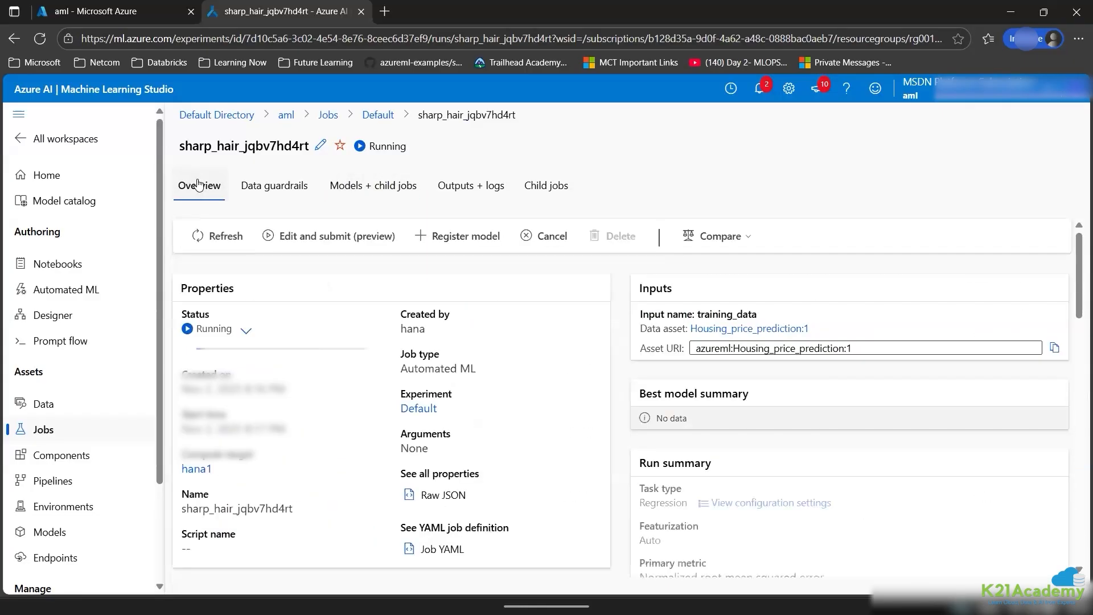
left_click(376, 186)
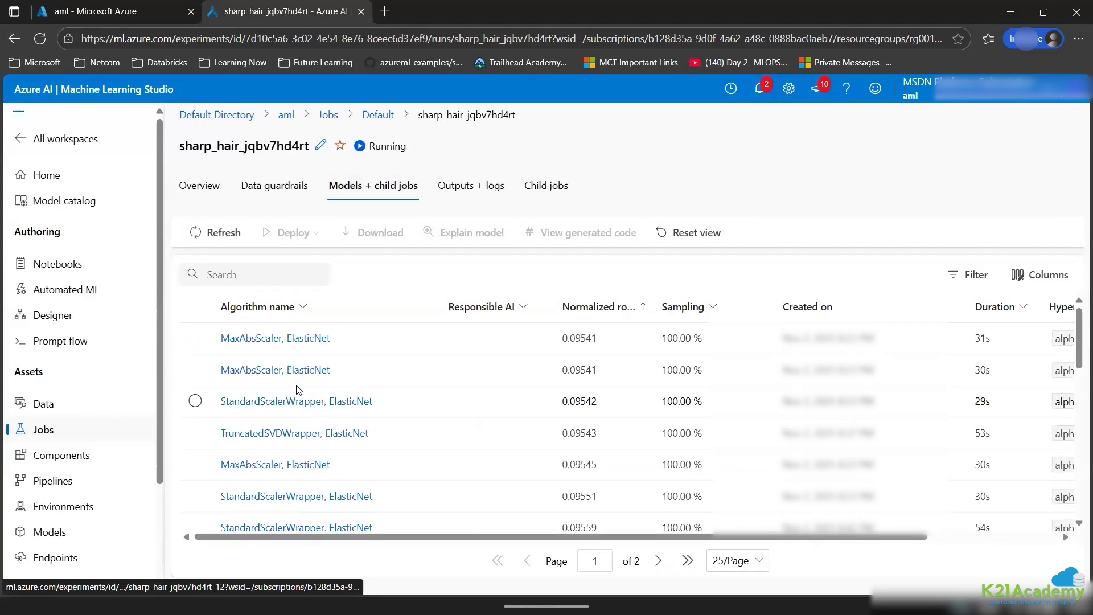
Open the first-listed MaxAbsScaler, ElasticNet model and examine its algorithm and normalized root mean squared error.
left_click(298, 338)
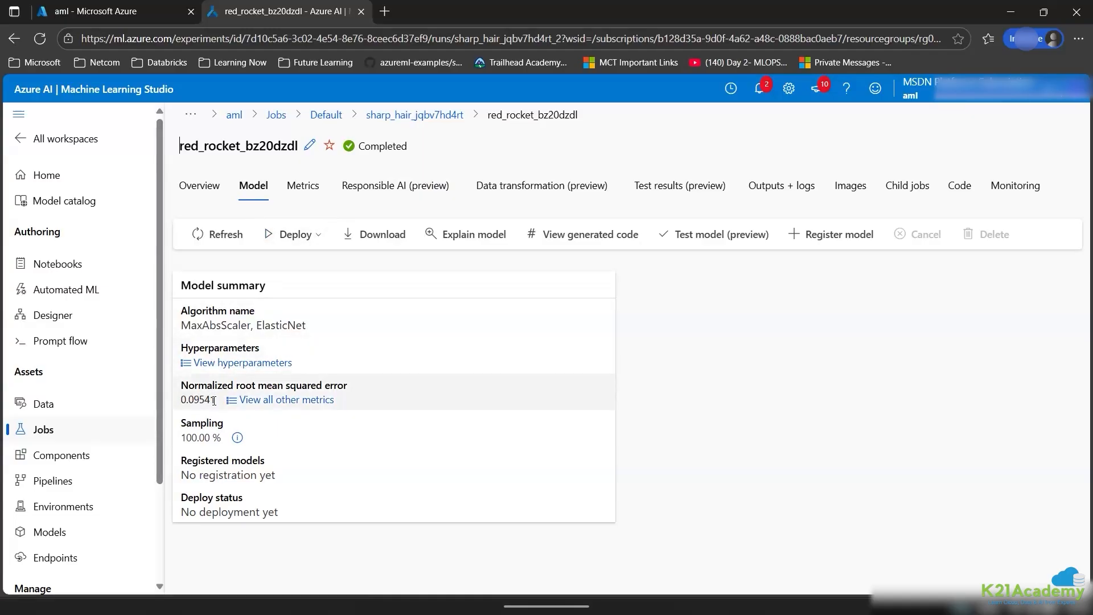
left_click_drag(213, 400, 178, 307)
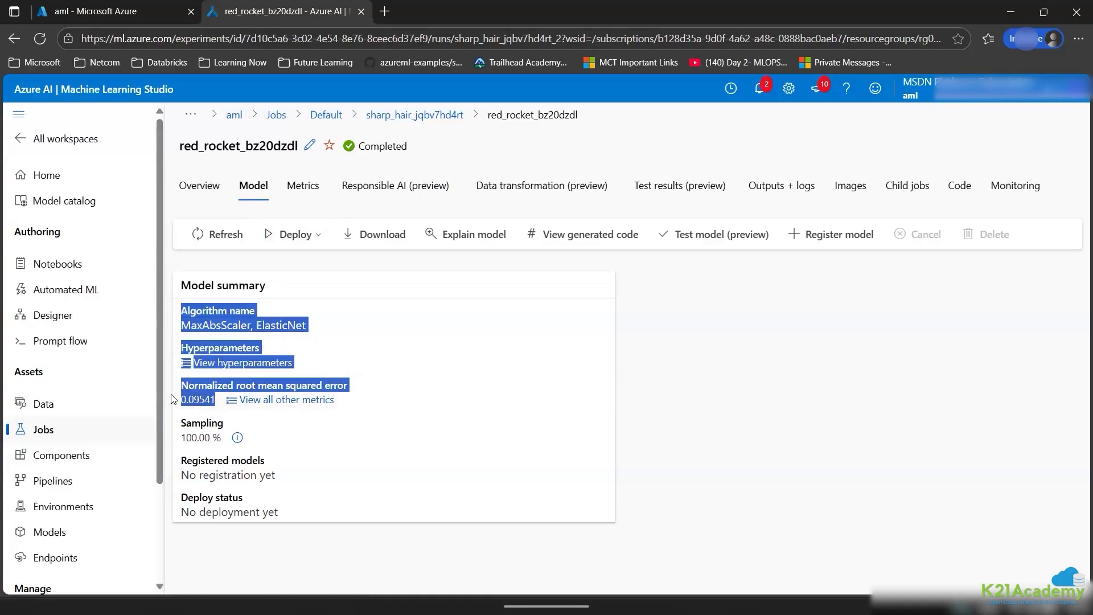
left_click(315, 457)
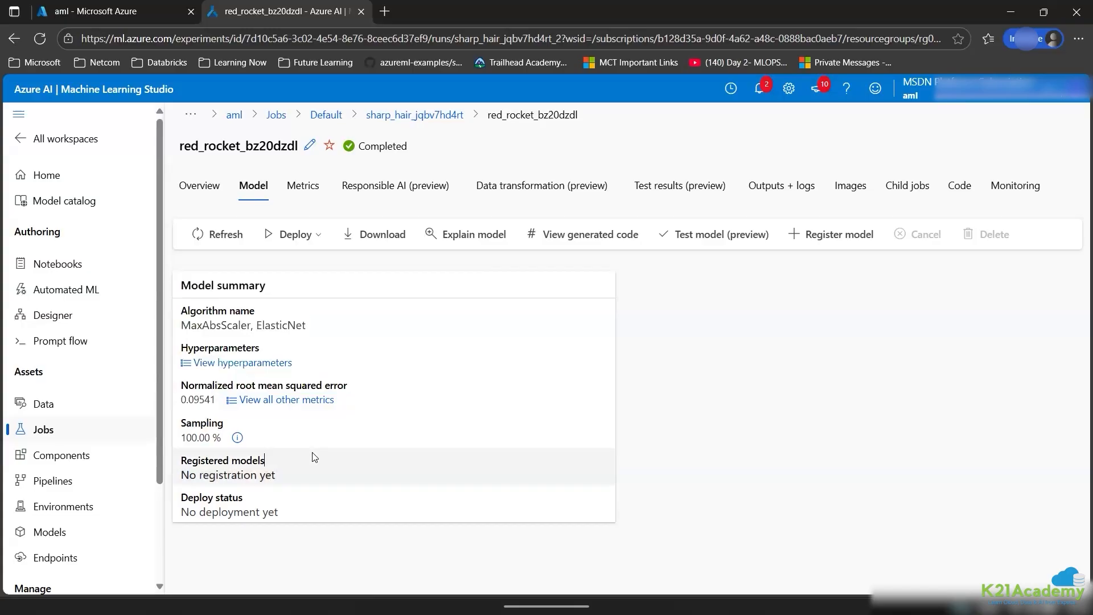
Start deploying the MaxAbsScaler, ElasticNet model to a real-time endpoint and set the instance count to 2.
left_click(305, 231)
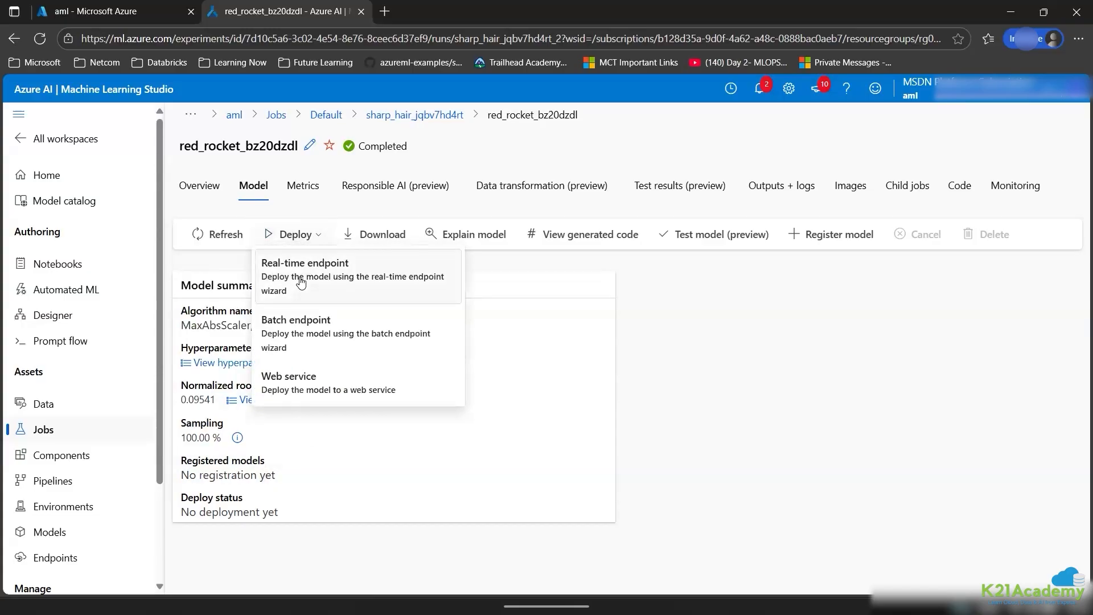
left_click(300, 283)
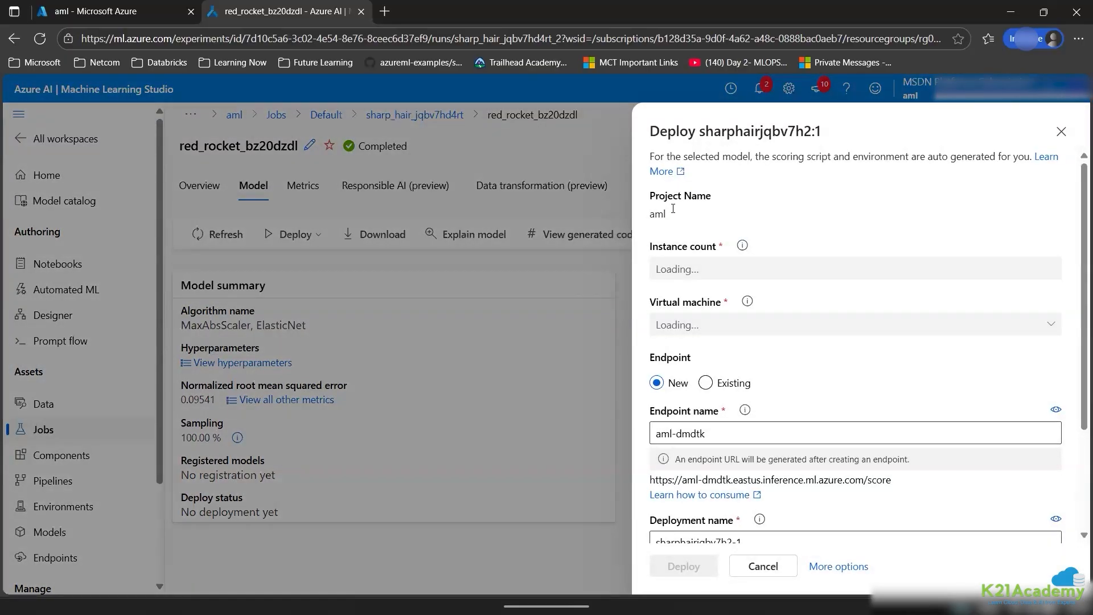
left_click(681, 273)
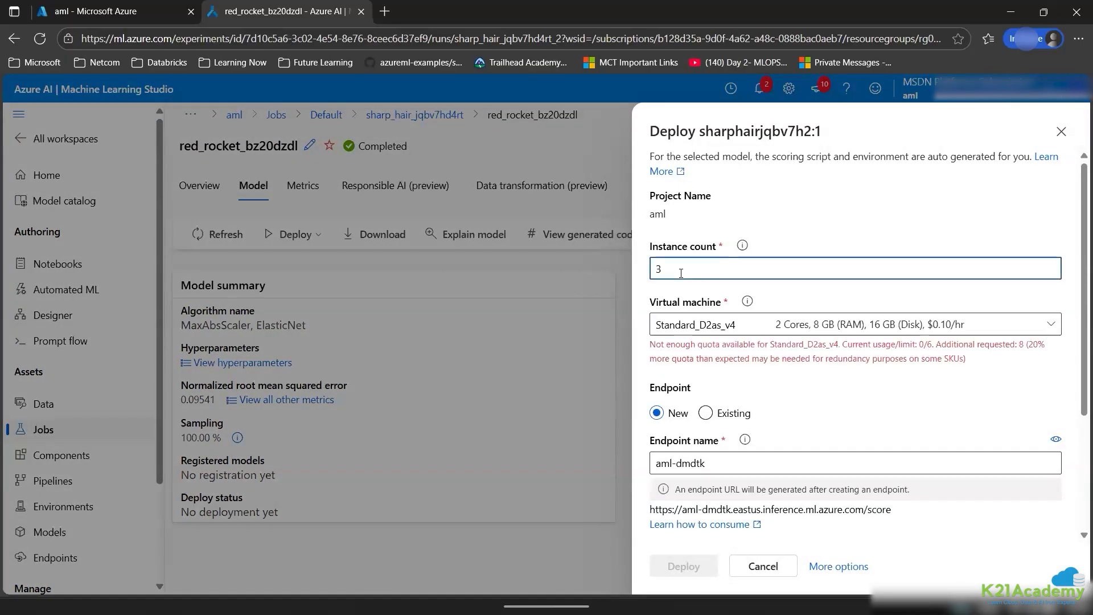
key("BackSpace")
type("2")
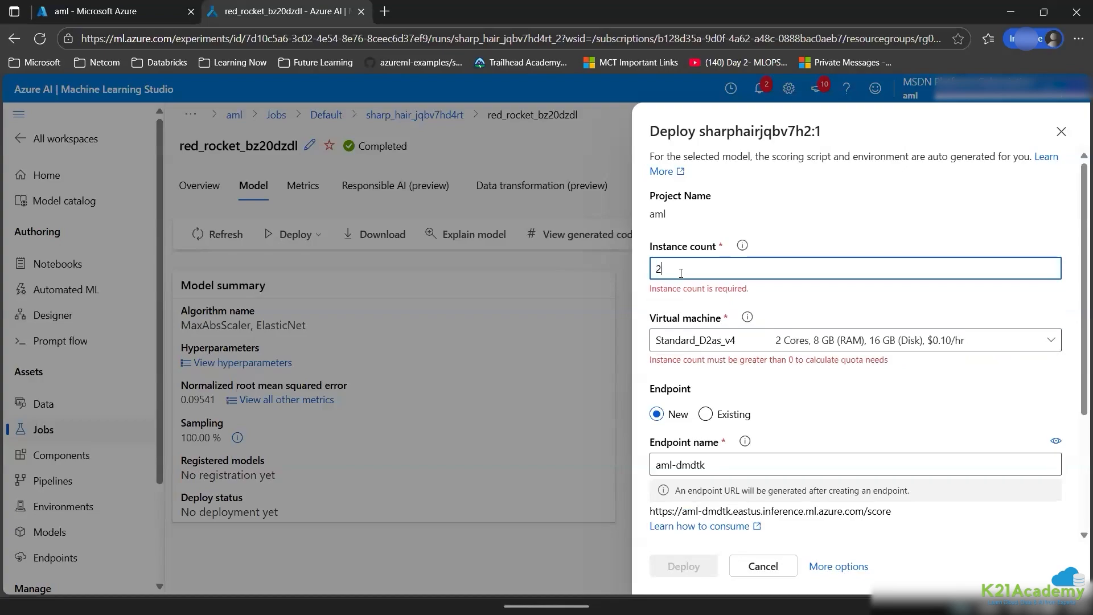
left_click(840, 215)
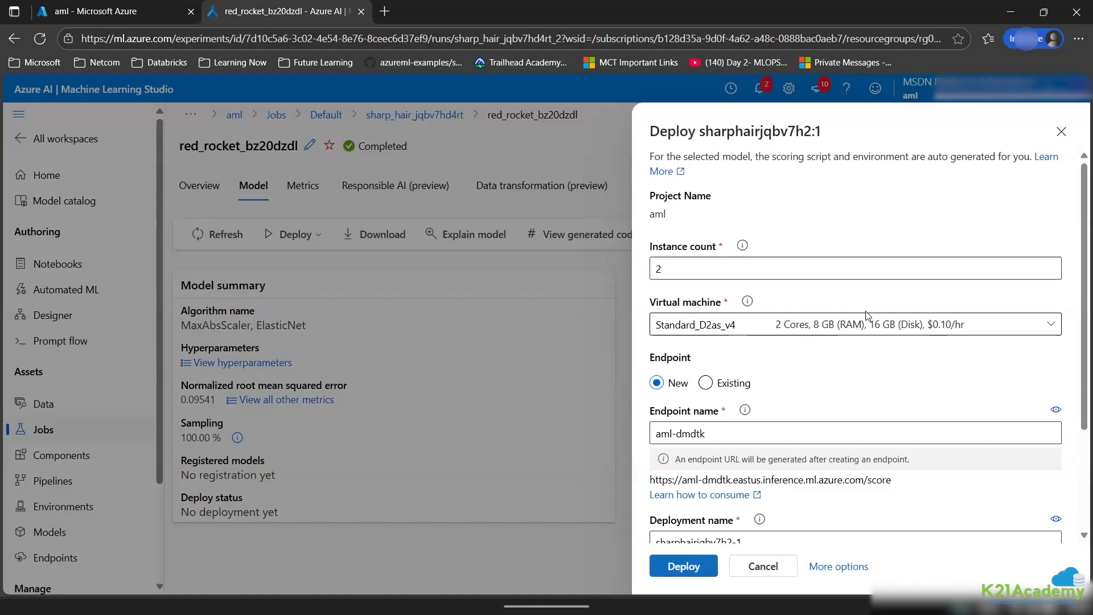
Name the new endpoint houseprediction-endpoint.
double_click(762, 436)
key("ctrl+a")
type("h")
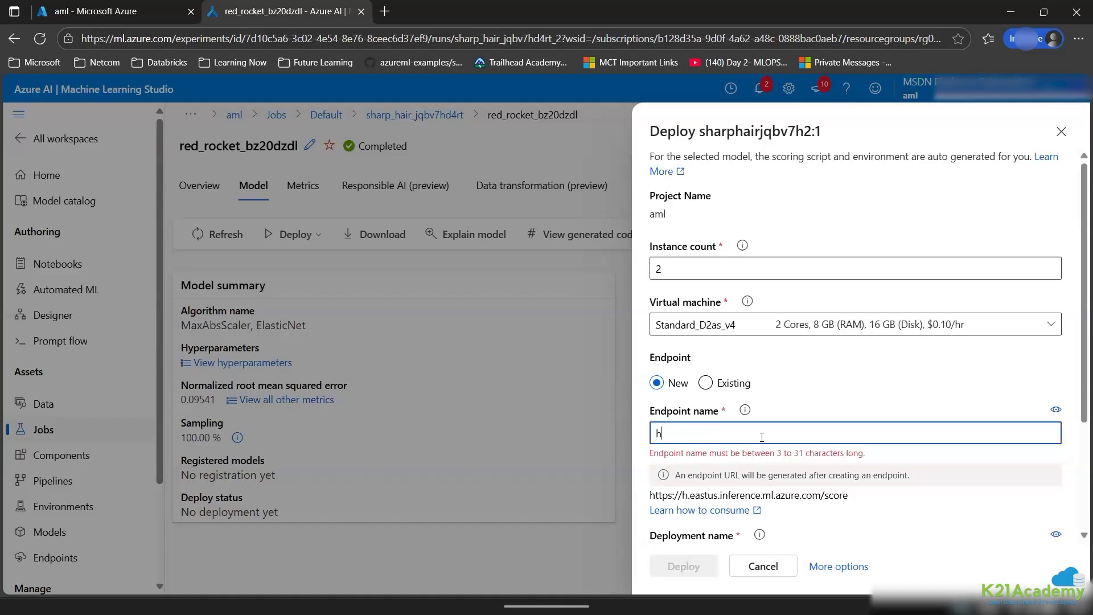
type("ousepoi")
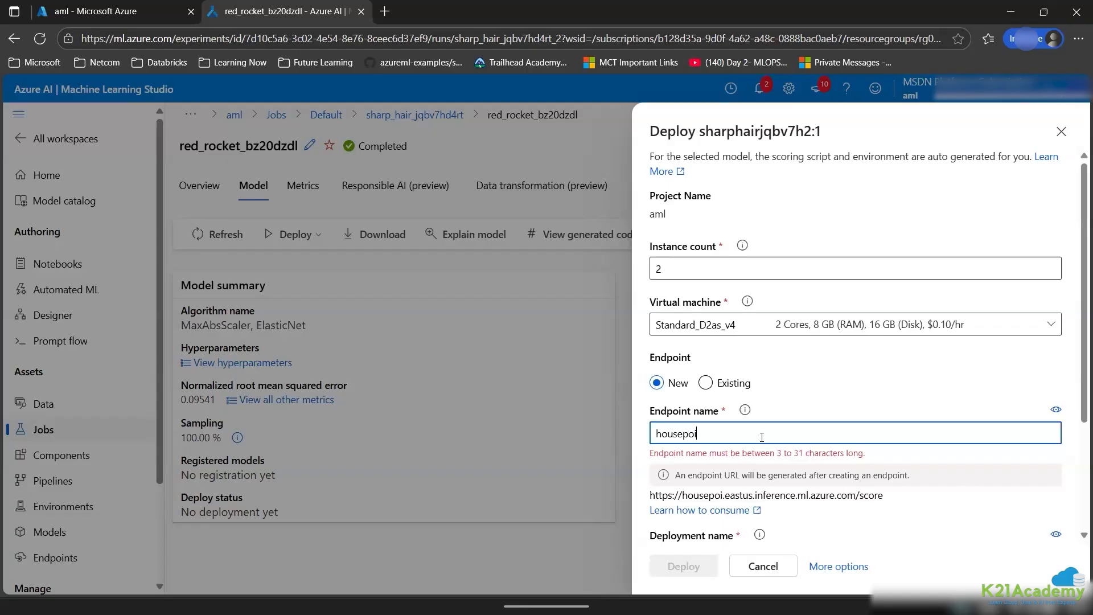
key("BackSpace")
key("BackSpace")
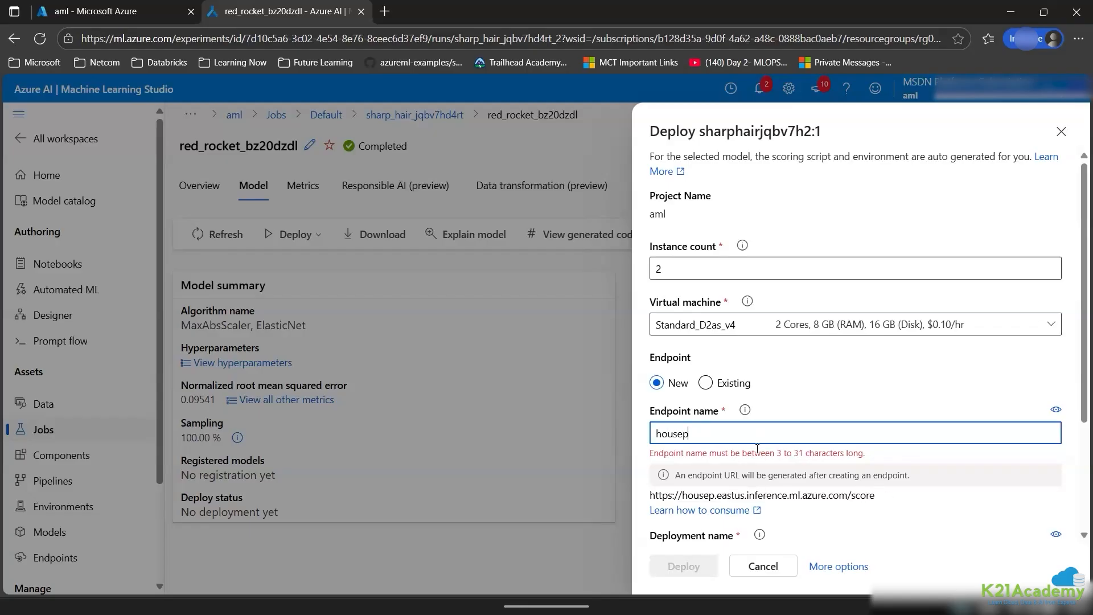
type("rediction-endpoint")
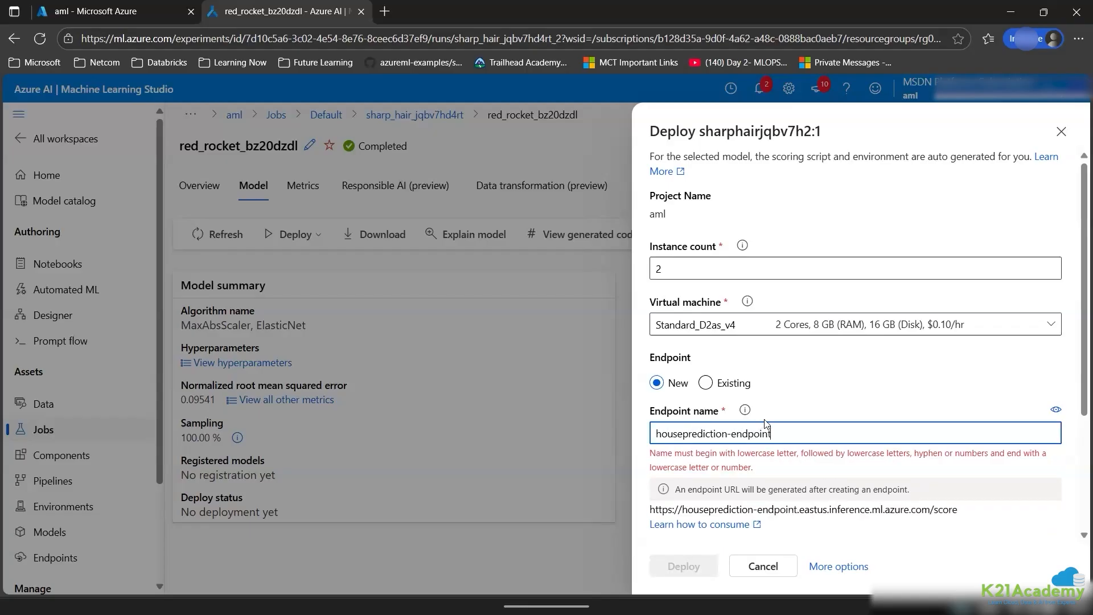
left_click(1076, 437)
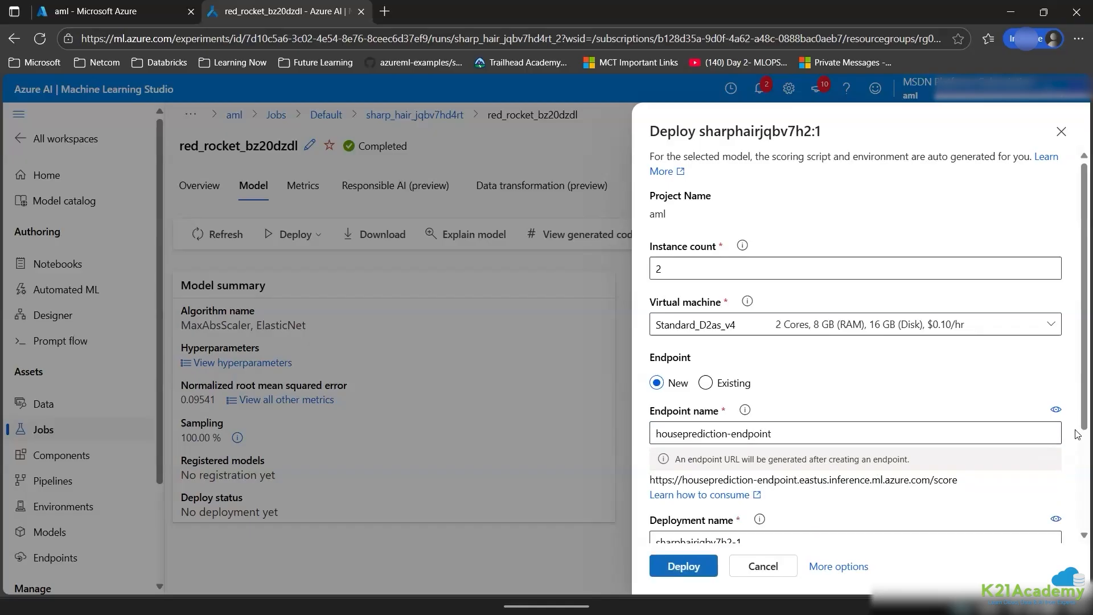
Copy the endpoint name into the deployment name and extend it to houseprediction-endpoint-1.
scroll(1076, 437, "down", 3)
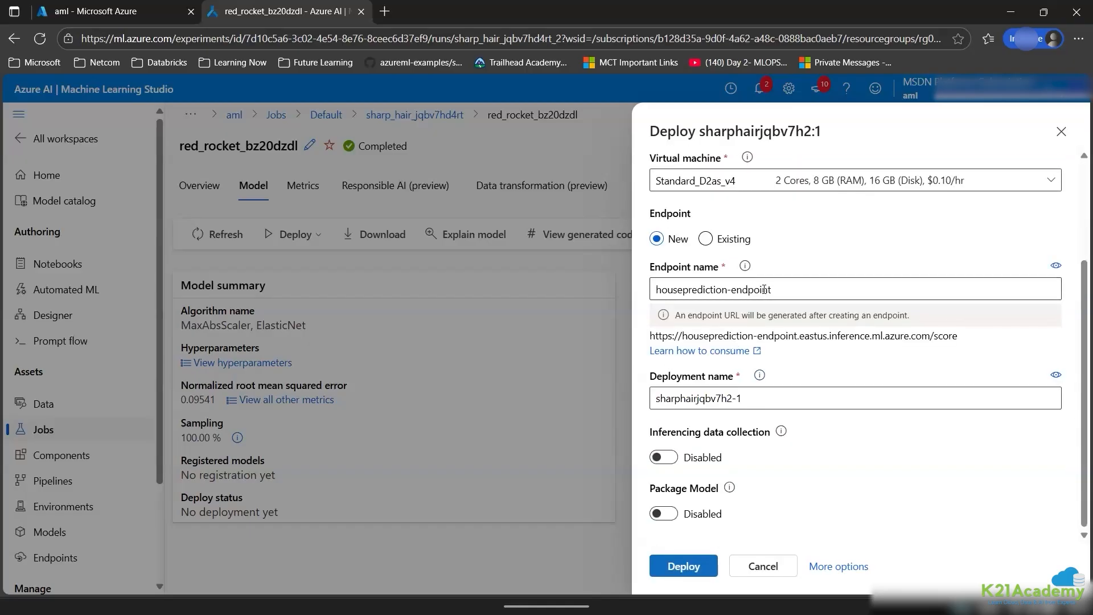
triple_click(764, 289)
key("ctrl+c")
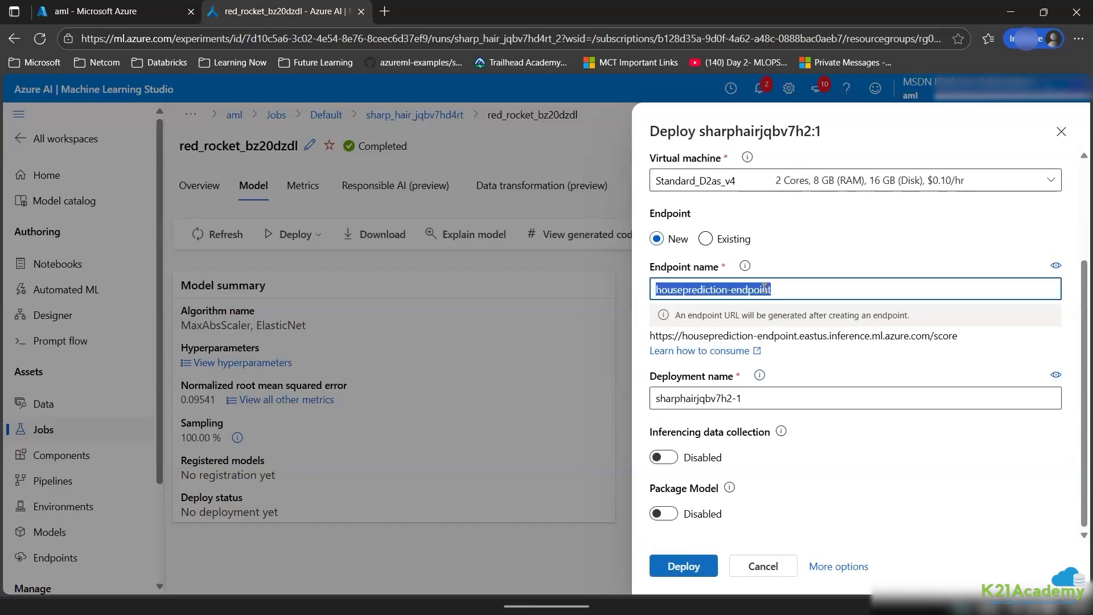
left_click(753, 402)
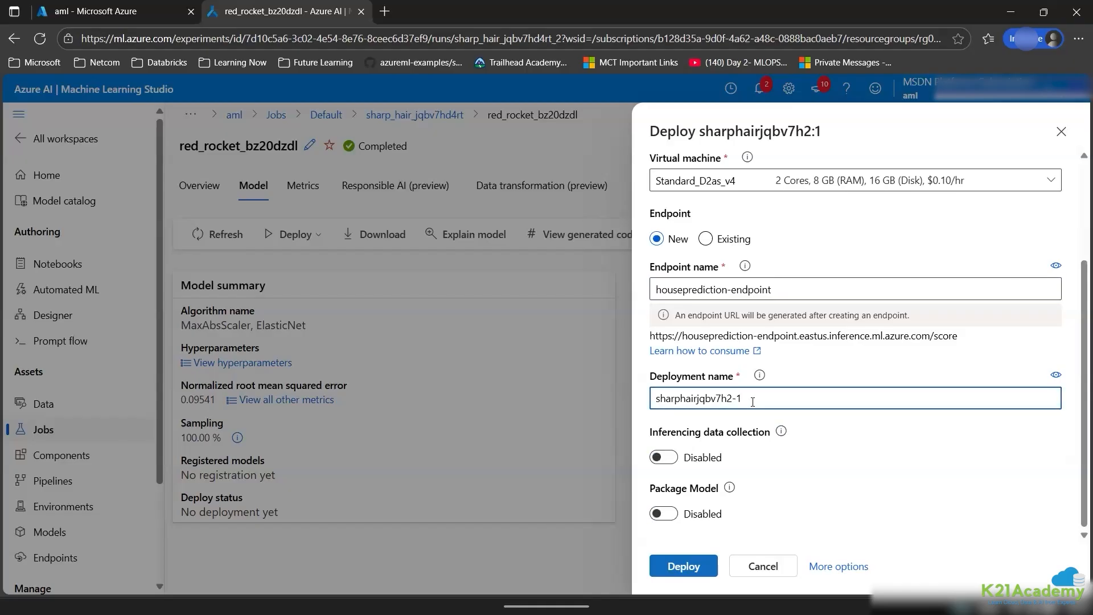
key("ctrl+a")
key("ctrl+v")
type("-1")
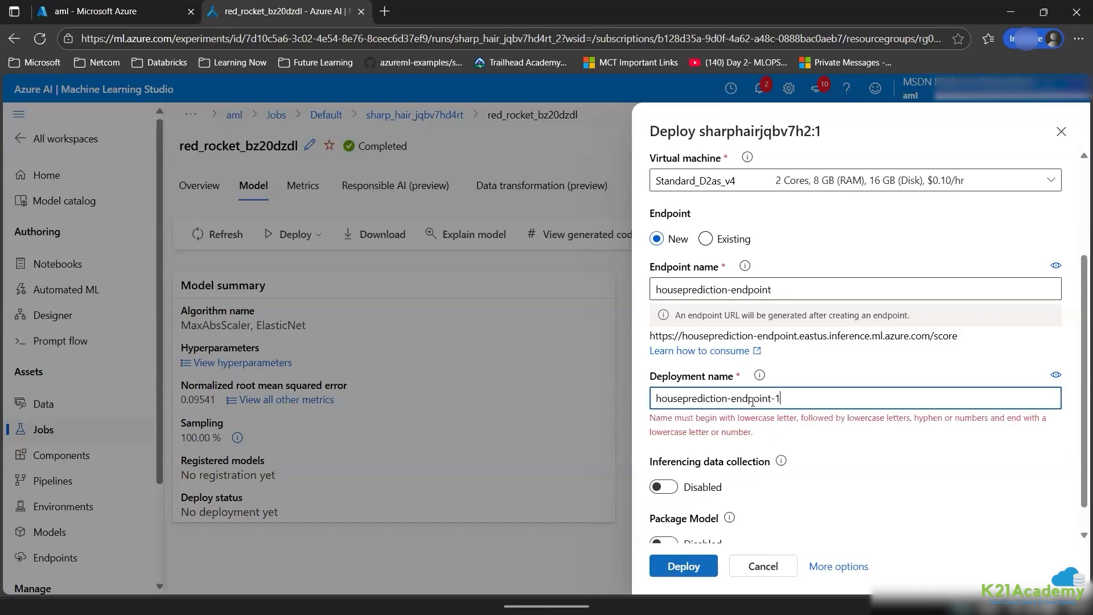
Enable inferencing data collection and submit the real-time endpoint deployment.
left_click(662, 459)
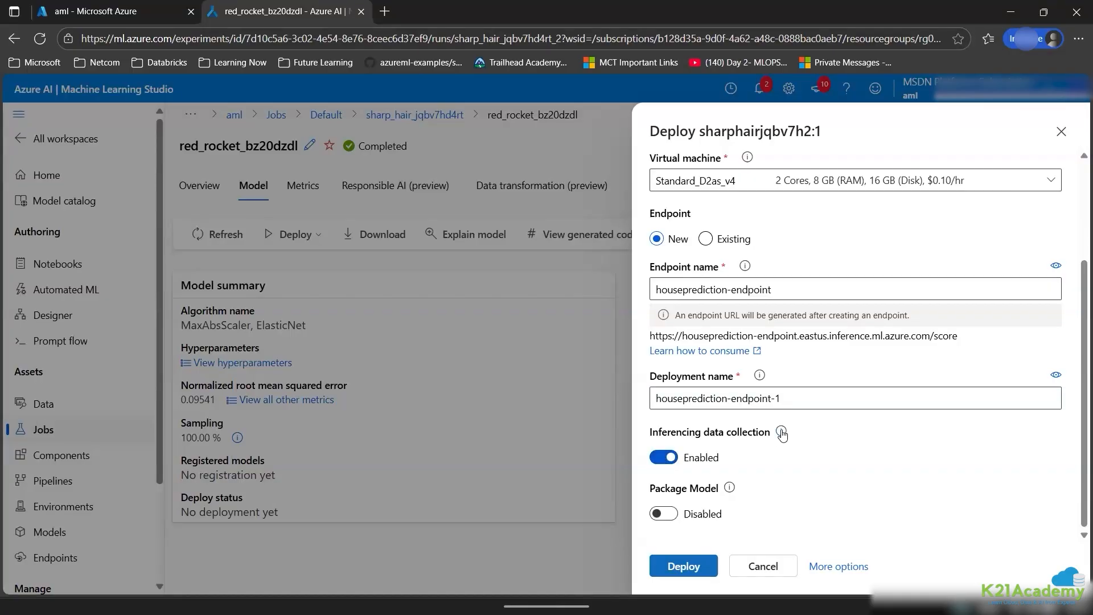
mouse_move(782, 434)
left_click(668, 563)
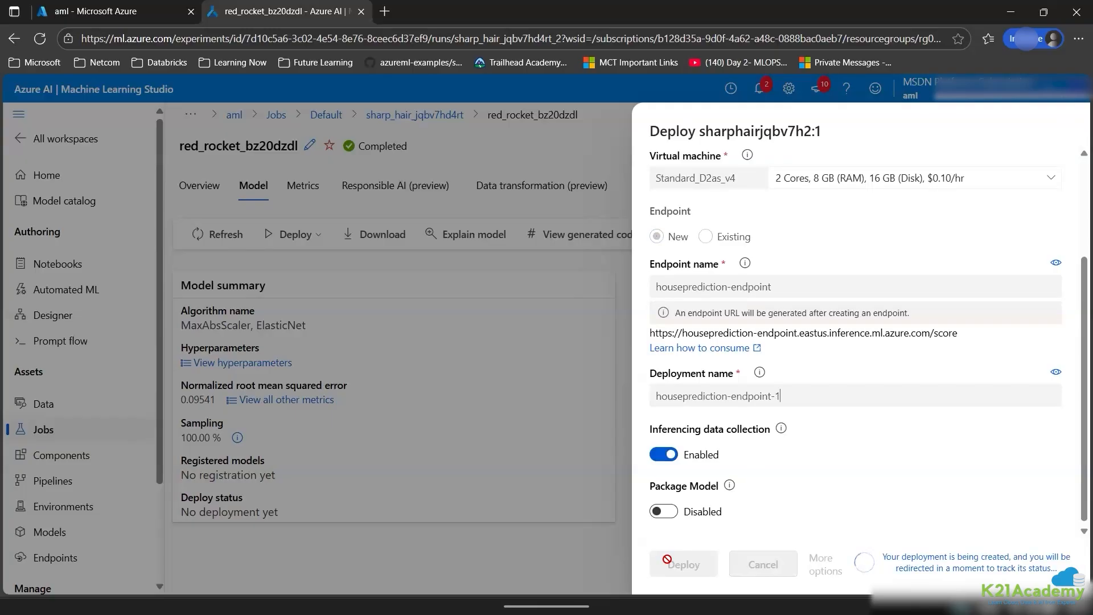
Box the Registered models and Deploy status entries in red, add a mark beside them, and clear the annotations.
left_click_drag(174, 449, 317, 518)
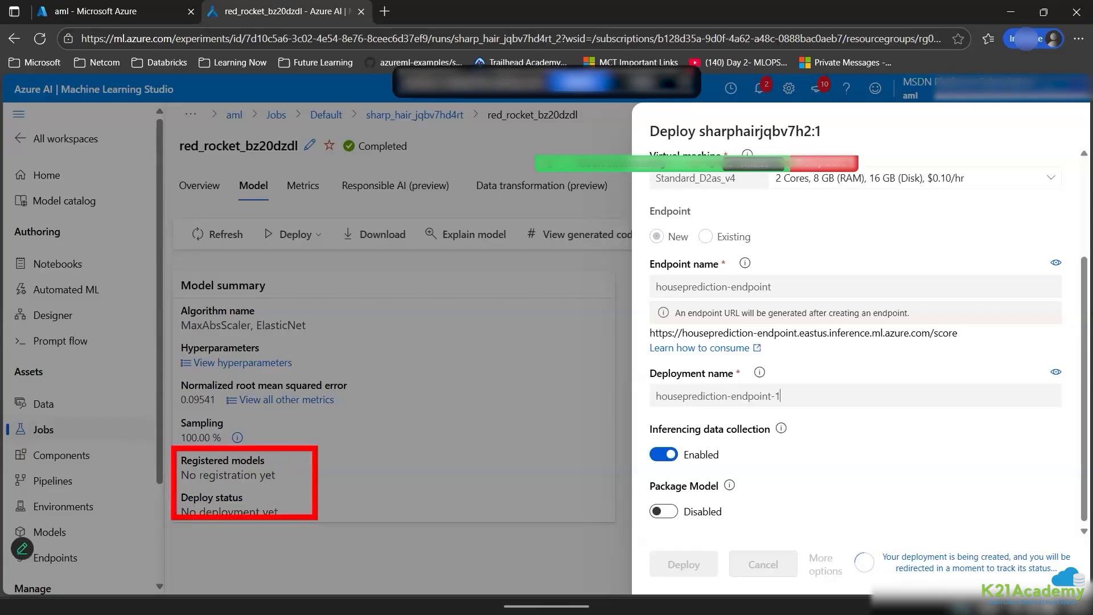
mouse_move(299, 494)
left_mouse_down()
mouse_move(307, 503)
mouse_move(359, 472)
left_mouse_up()
key("Escape")
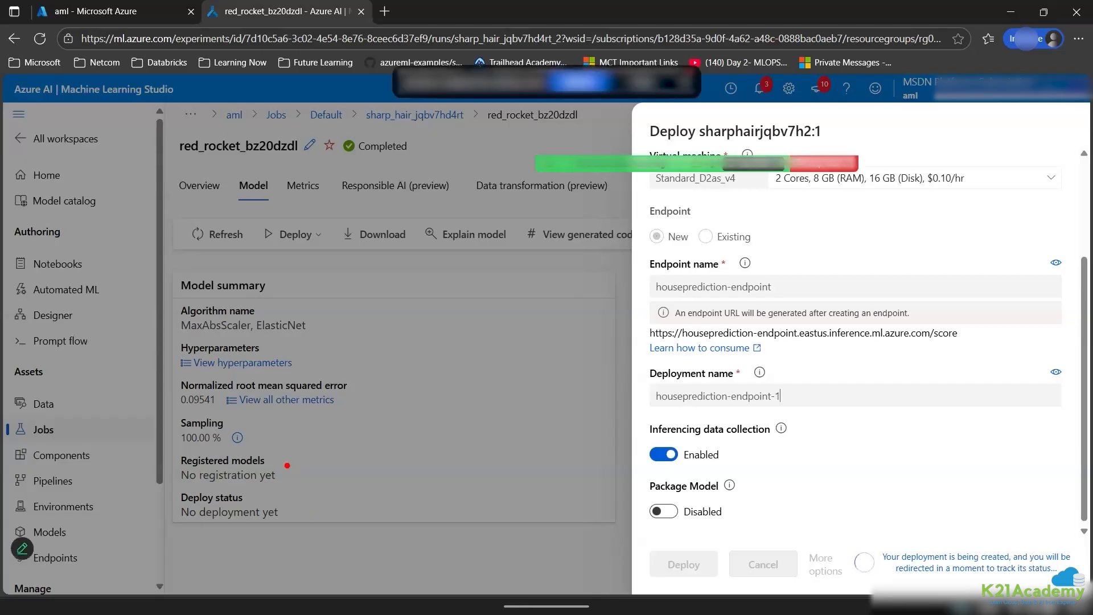
Annotate Registered models, the Models navigation entry and the deployment progress message in red, then clear the marks.
left_click_drag(286, 465, 364, 439)
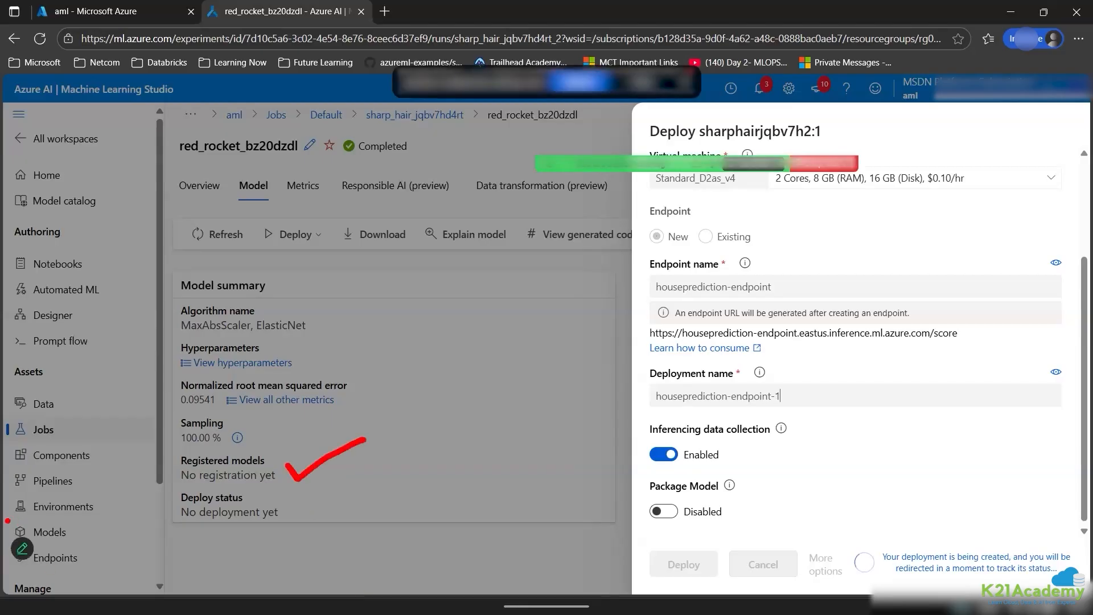
mouse_move(7, 520)
left_mouse_down()
mouse_move(99, 548)
mouse_move(180, 488)
left_mouse_up()
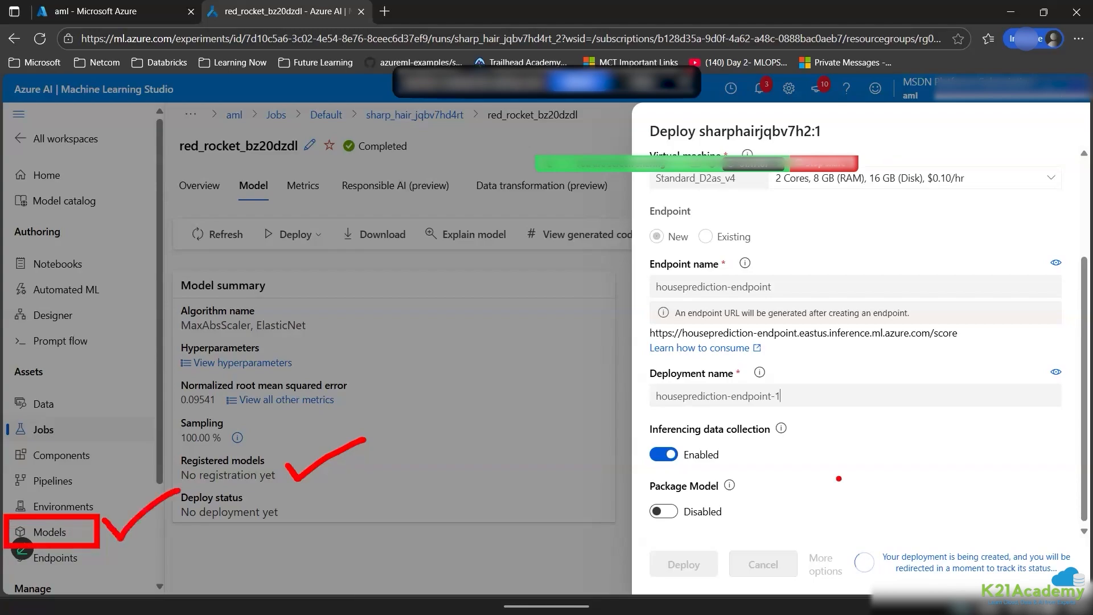
mouse_move(886, 522)
left_mouse_down()
mouse_move(926, 515)
mouse_move(991, 442)
left_mouse_up()
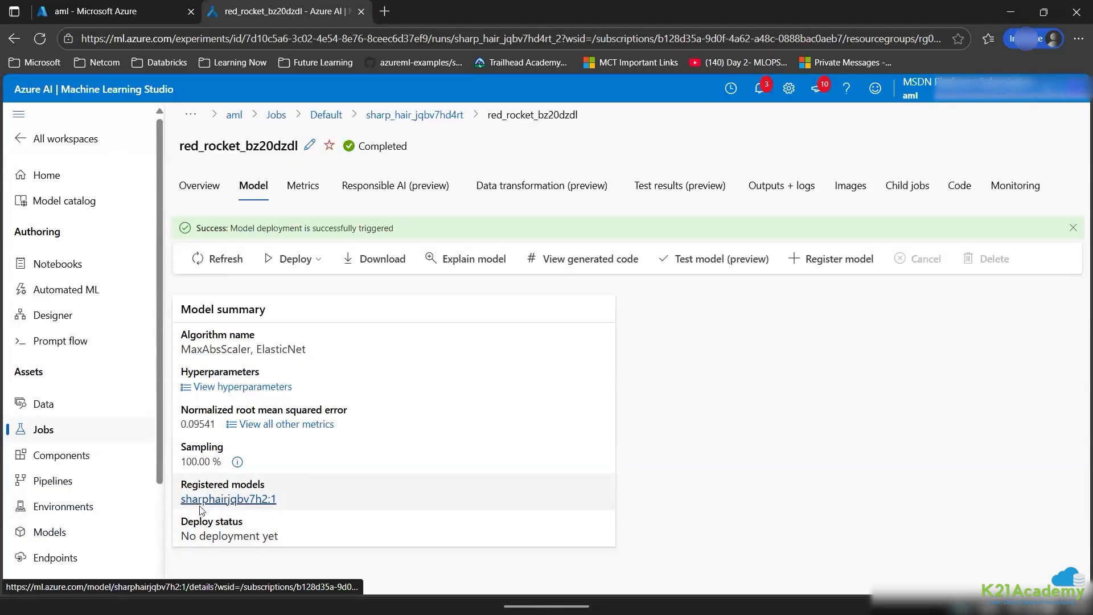
Open the registered model sharphairjqbv7h2, highlight its MLFLOW type, and download all its artifacts.
left_click(114, 535)
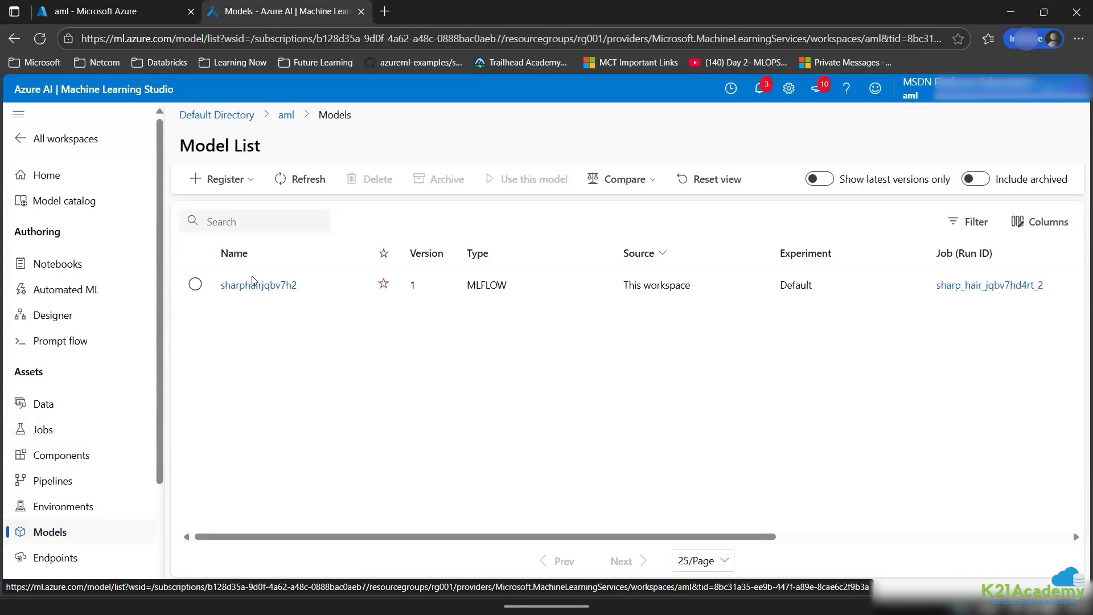
left_click(253, 286)
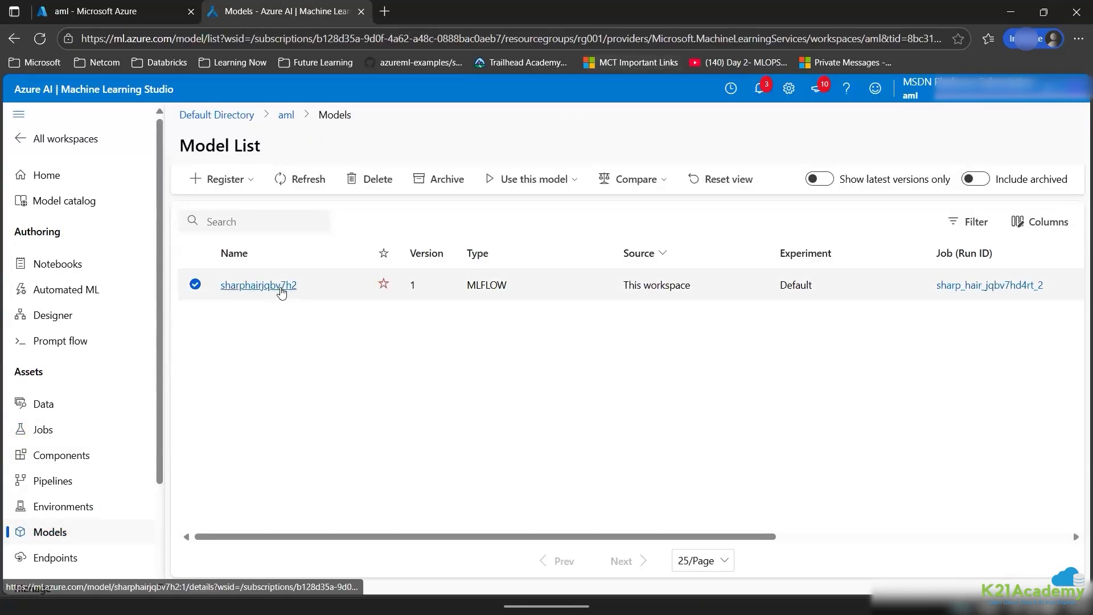
left_click(285, 286)
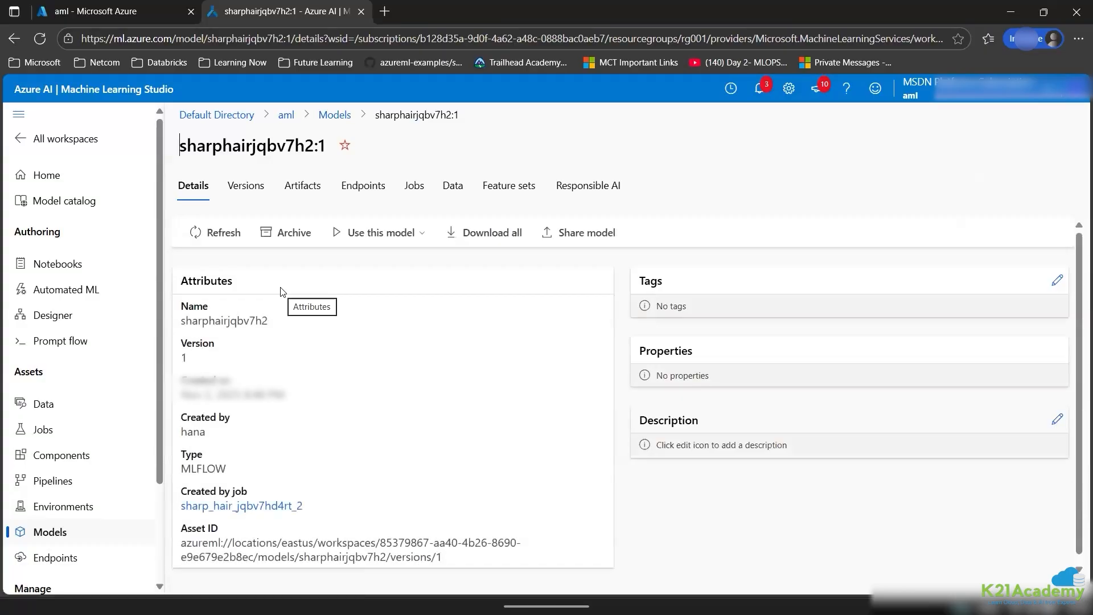
double_click(205, 468)
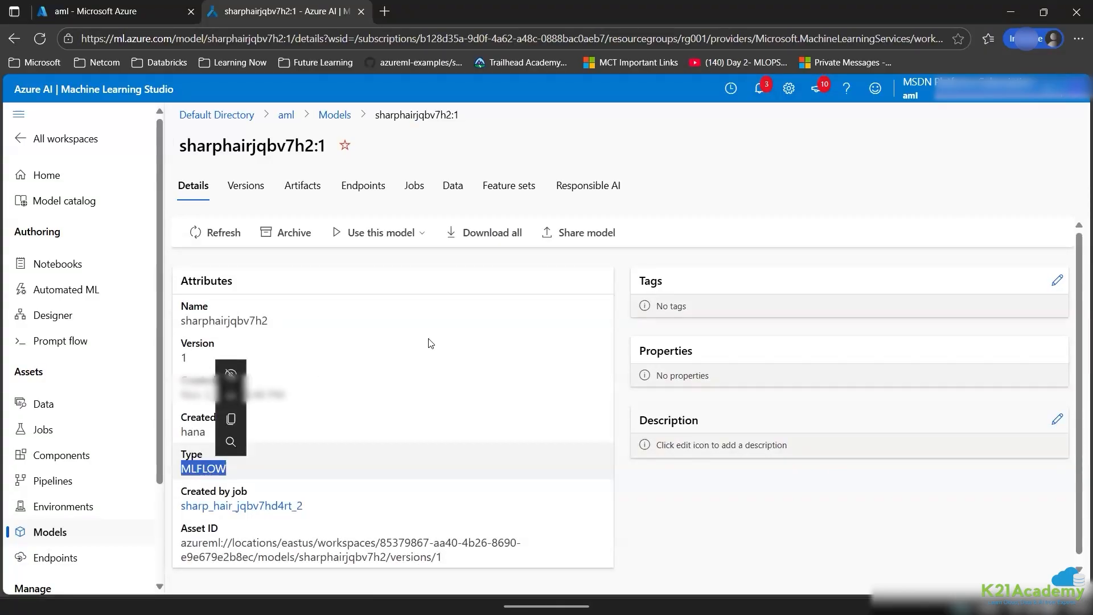
left_click(491, 230)
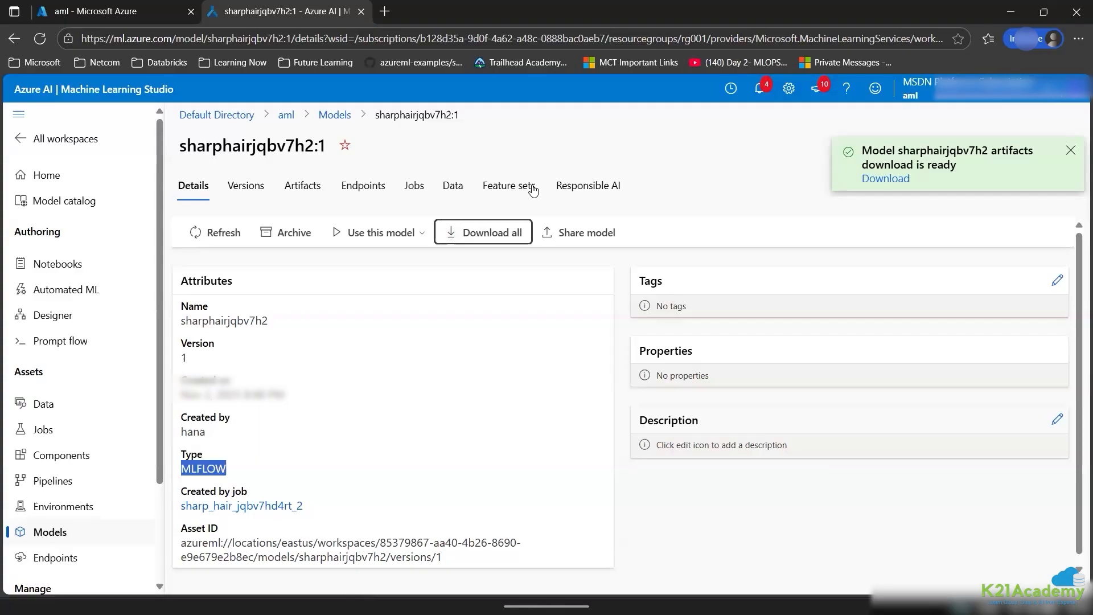
Find the downloaded sharphairjqbv7h2_.zip in the browser downloads, show it in File Explorer and open the archive.
left_click(1079, 38)
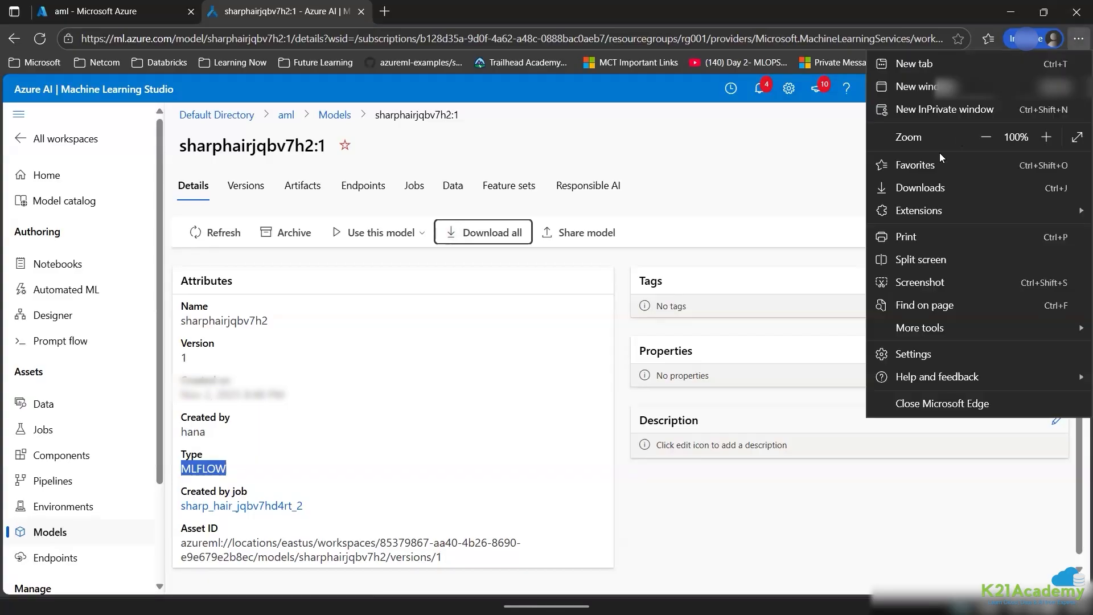
left_click(918, 189)
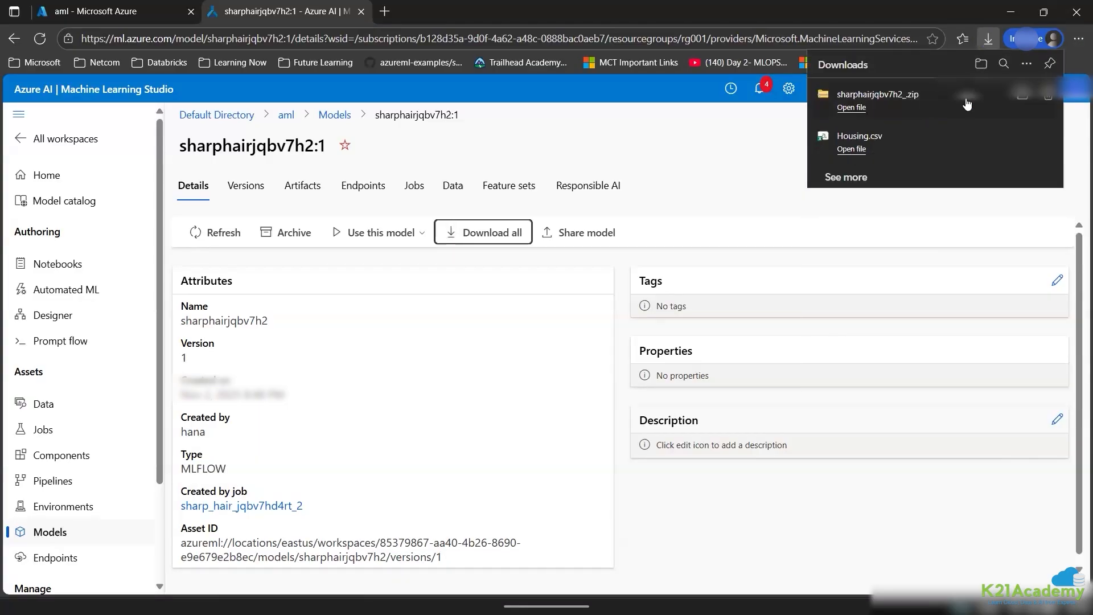
left_click(1023, 96)
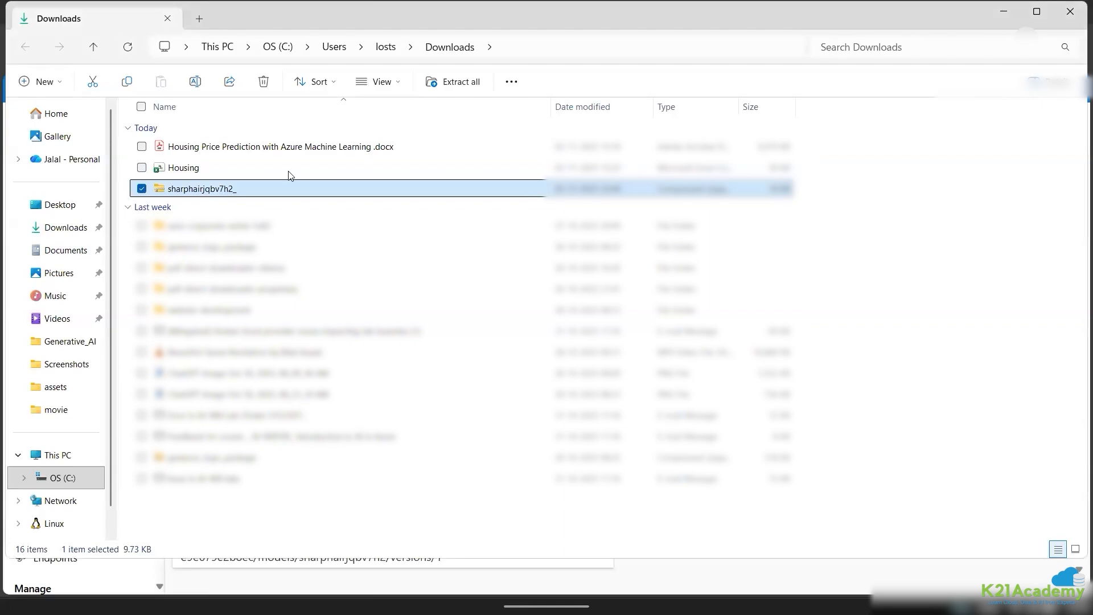
double_click(247, 189)
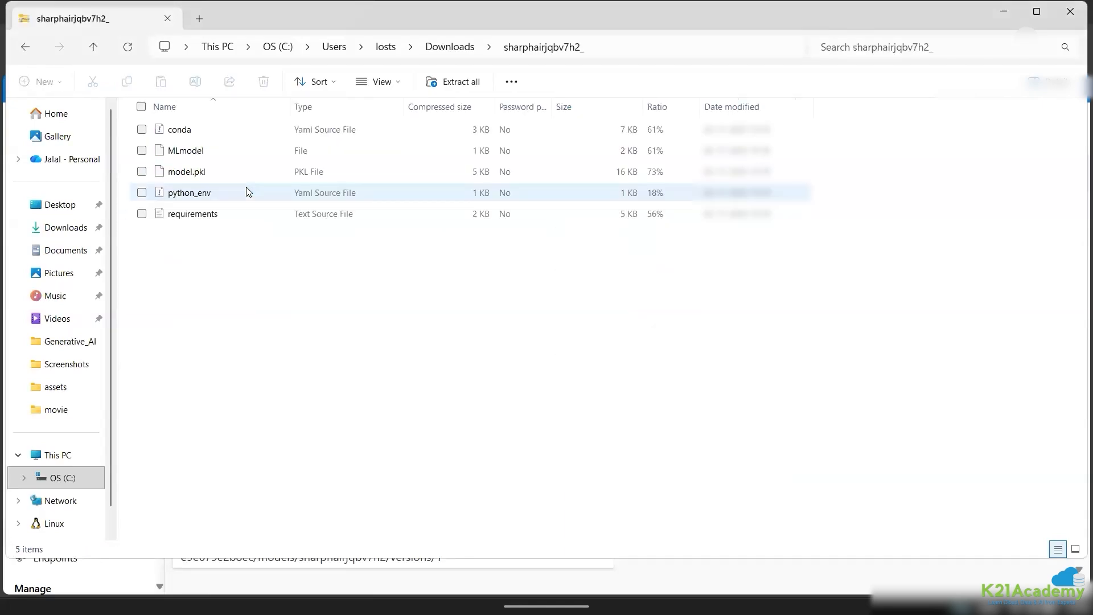
Go through the archive's model.pkl, MLmodel, conda, python_env and requirements files one by one.
left_click(202, 166)
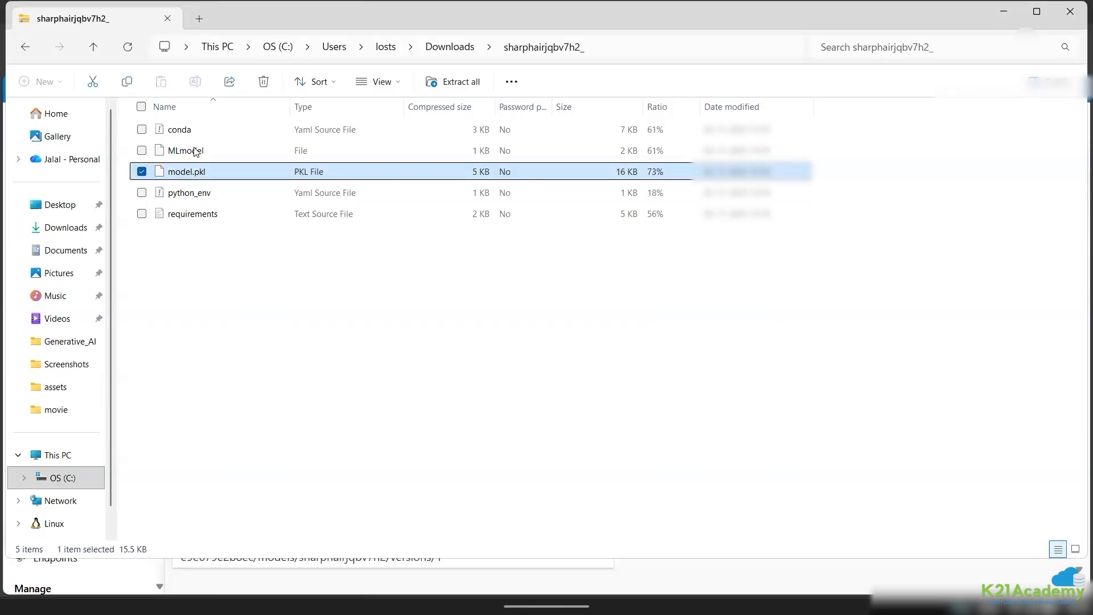
left_click(194, 150)
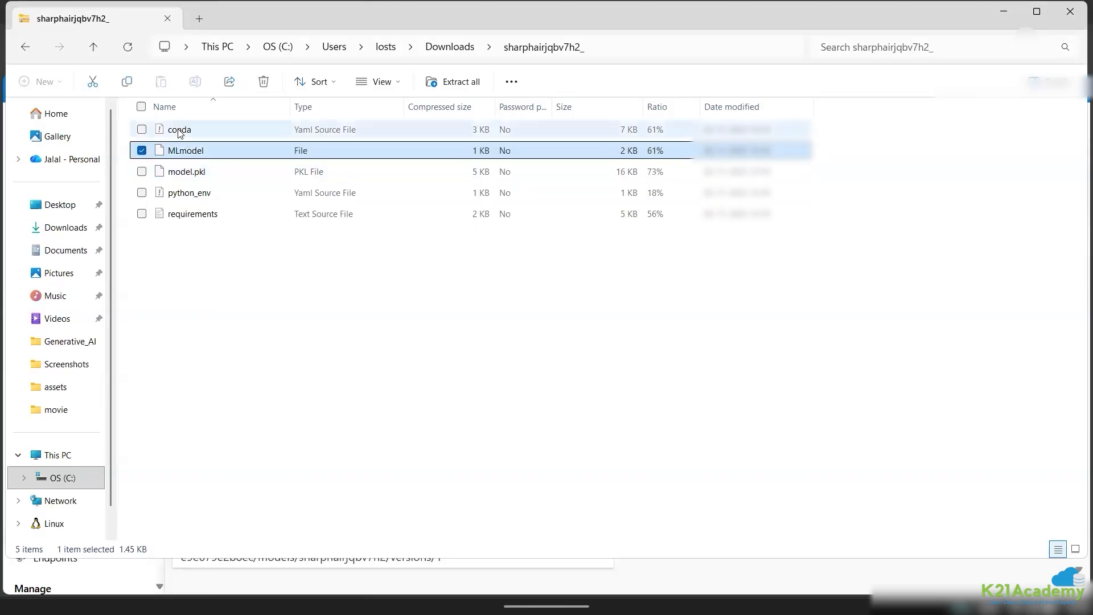
left_click(180, 132)
left_click(183, 197)
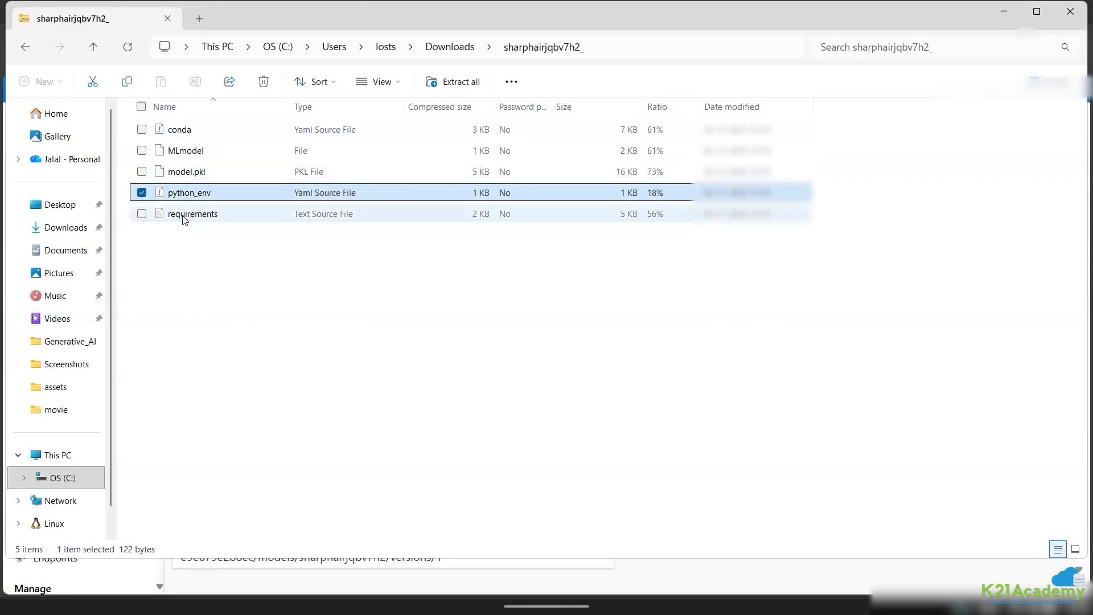
left_click(183, 219)
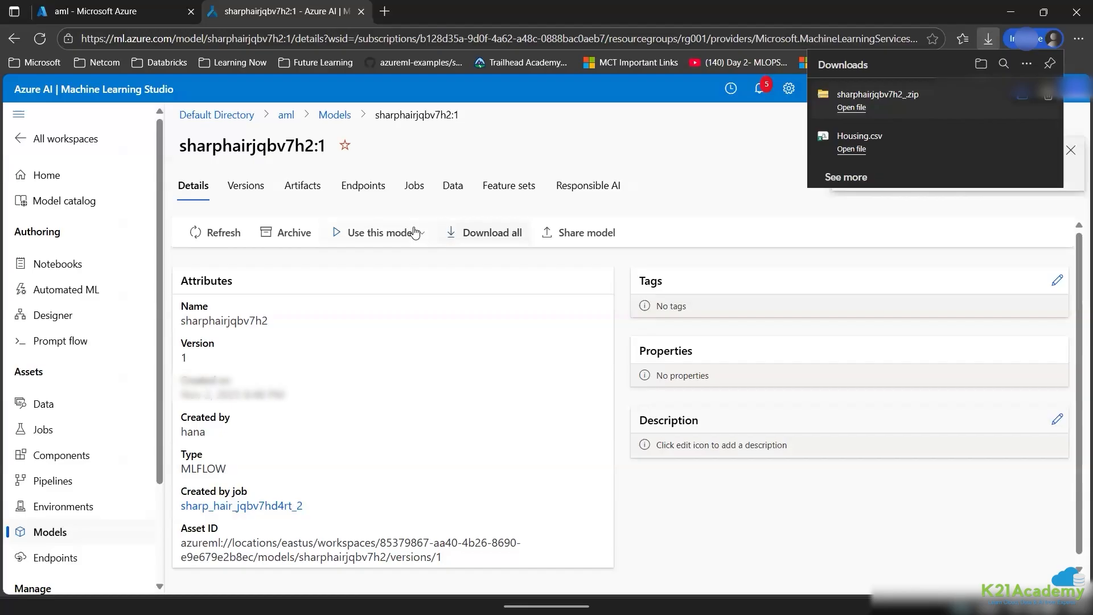
Back in Azure Machine Learning Studio, expand the model's mlflow-model artifacts and review its versions, jobs, data and endpoints.
left_click(301, 181)
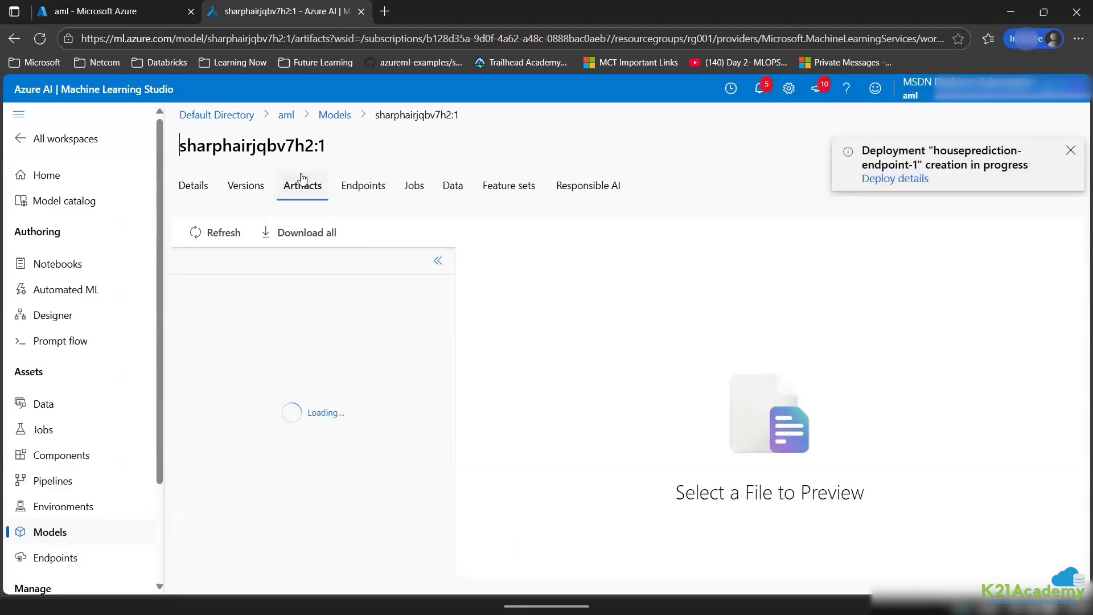
left_click(182, 288)
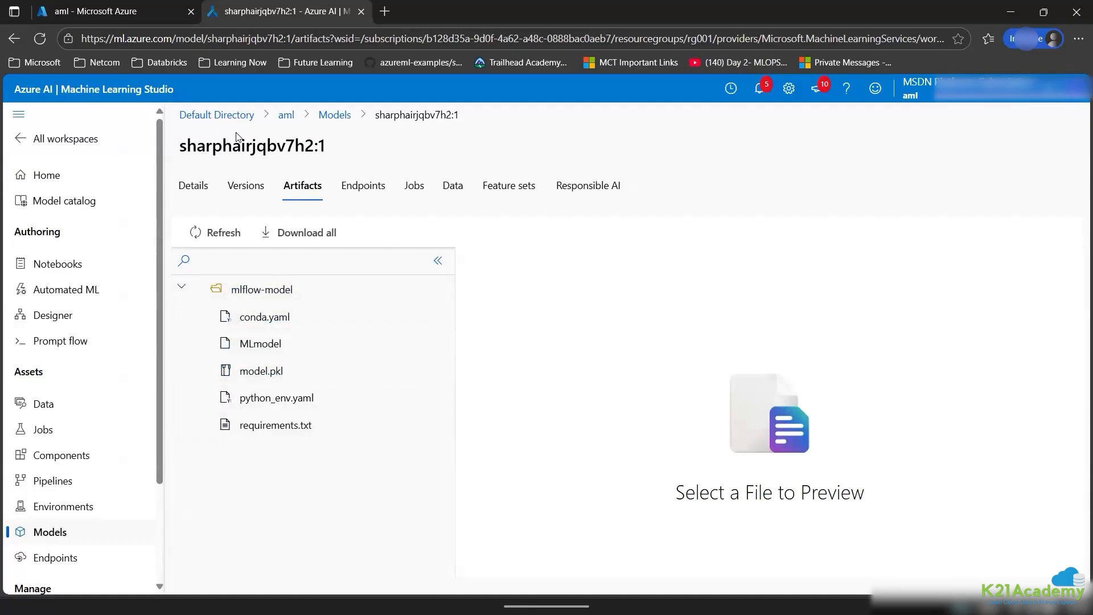
left_click(229, 188)
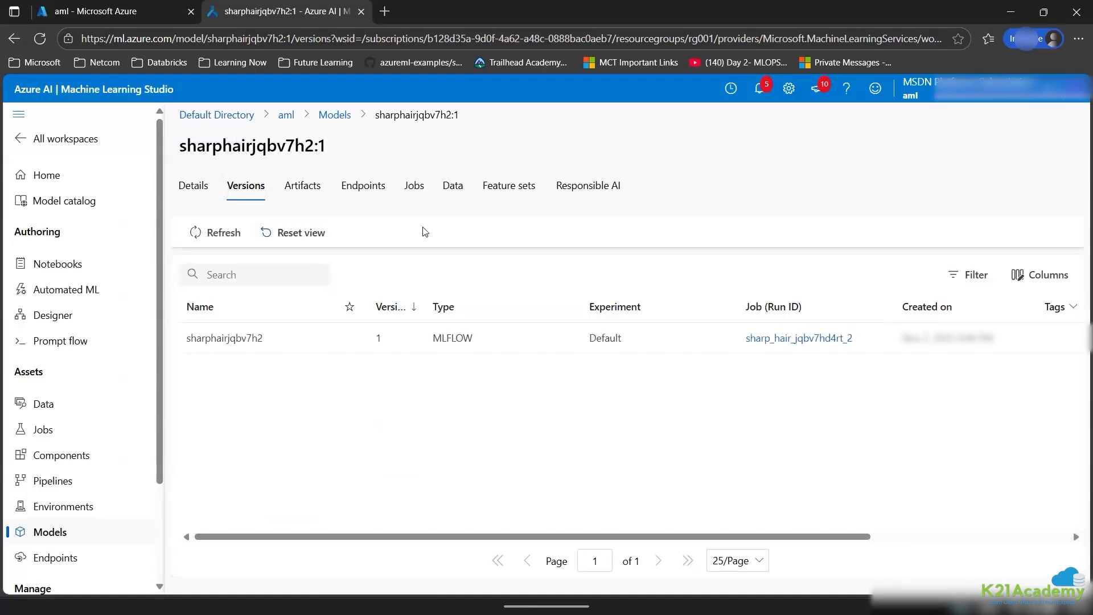
left_click(414, 188)
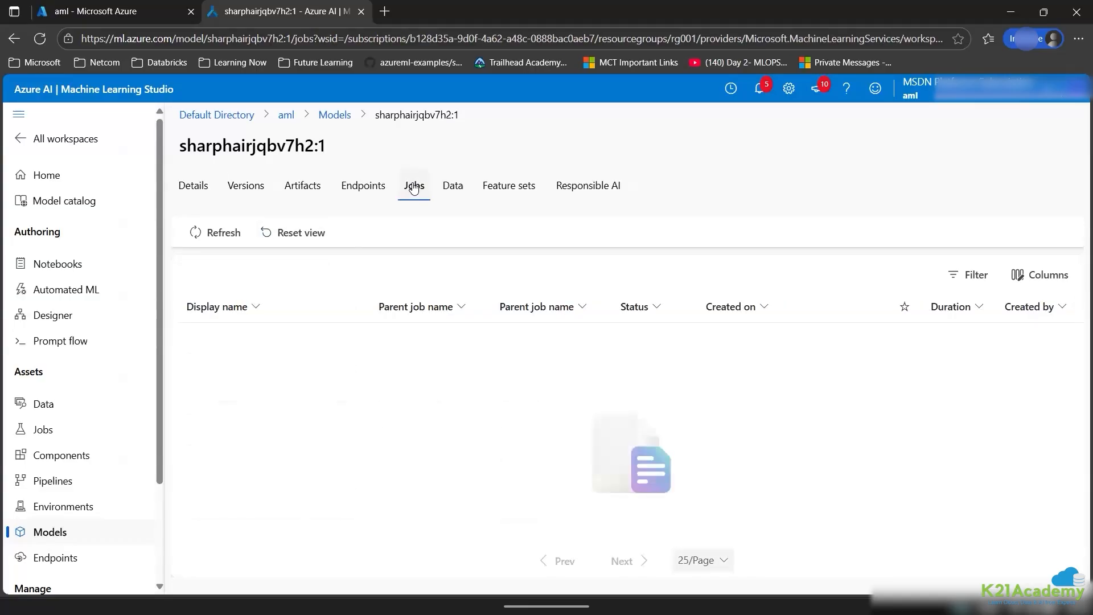
left_click(454, 190)
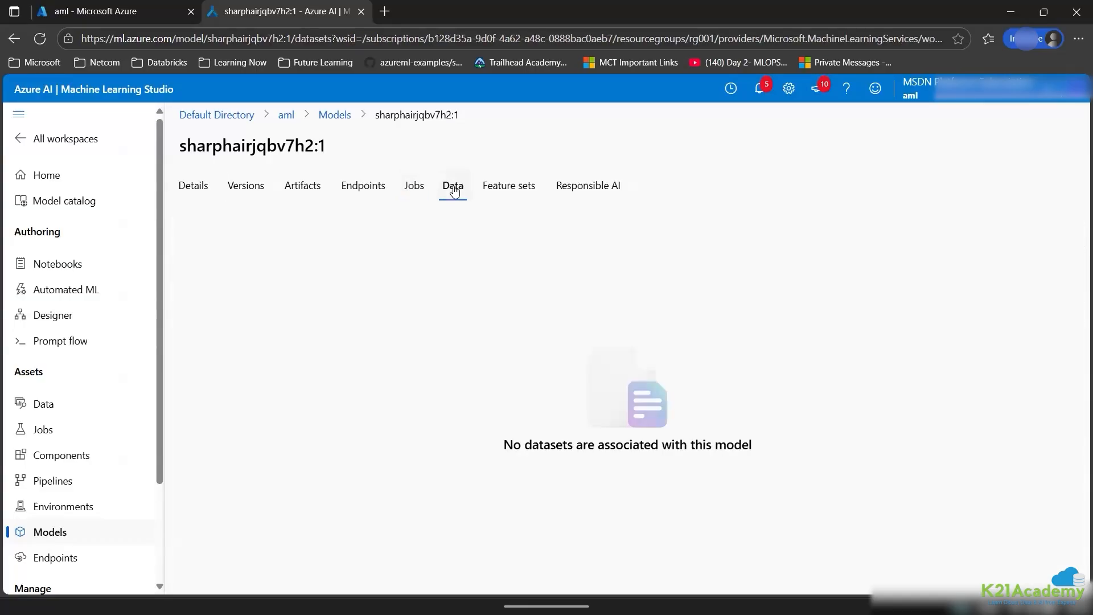
left_click(384, 183)
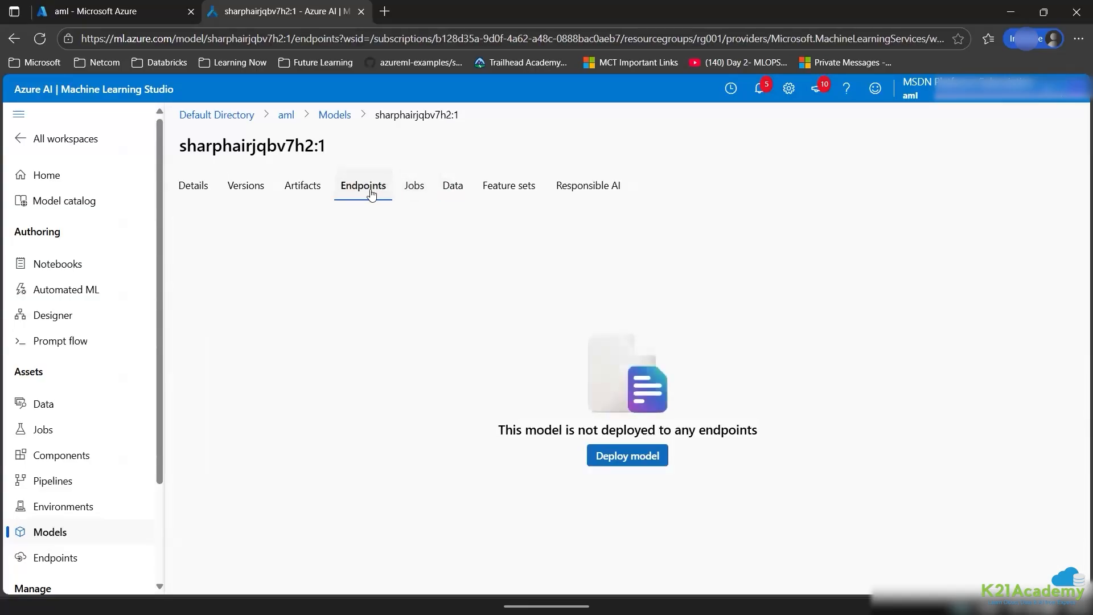
Open the details of the real-time endpoint houseprediction-endpoint and highlight its deployment's scoring script value.
left_click(56, 559)
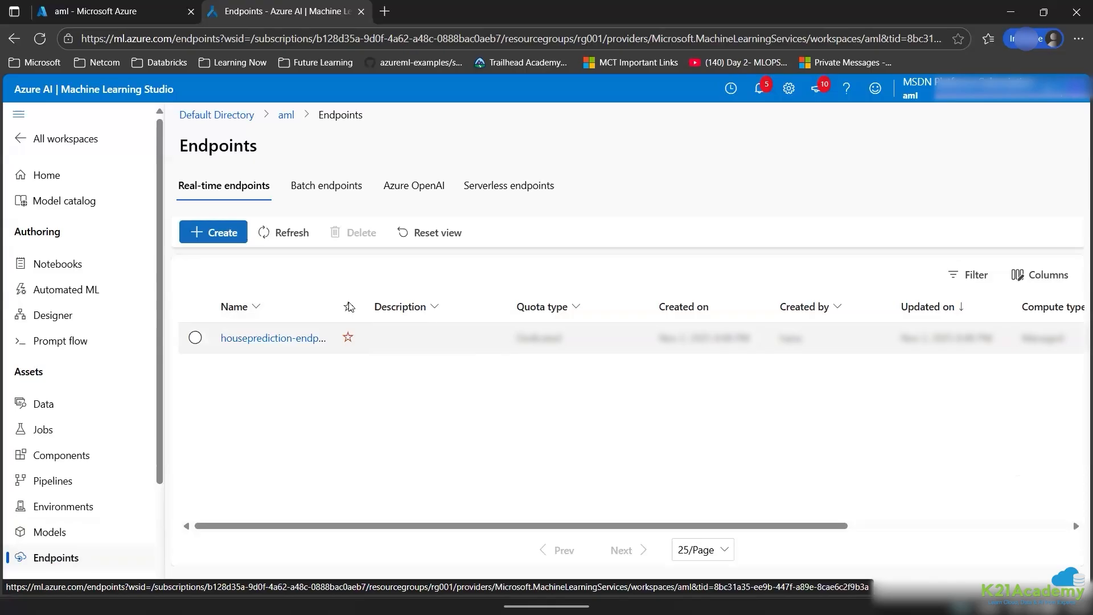
left_click_drag(332, 298, 420, 314)
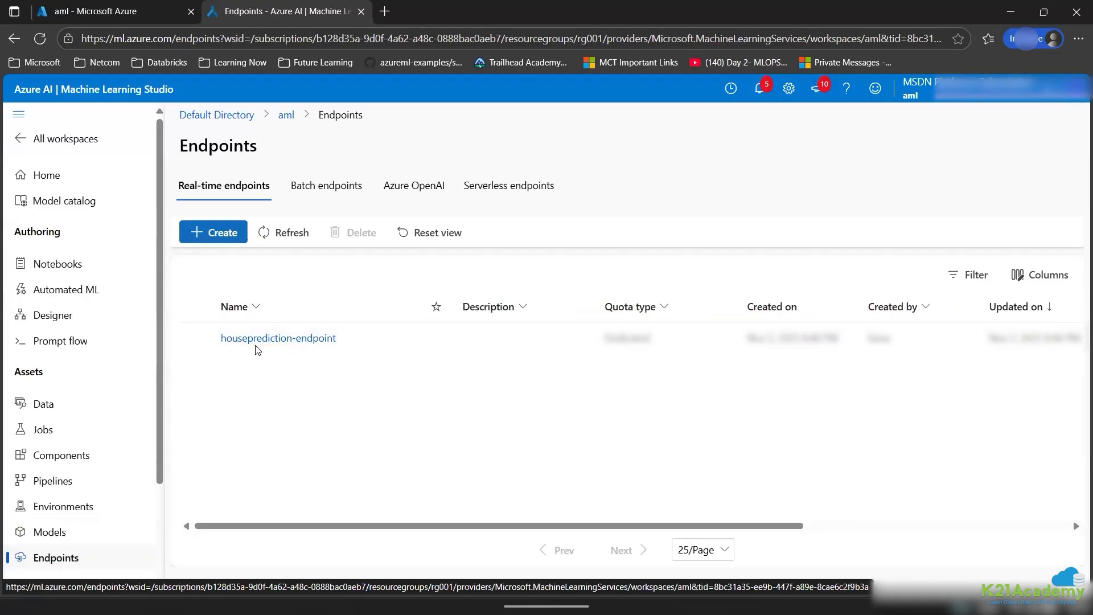
left_click(251, 342)
left_click(250, 339)
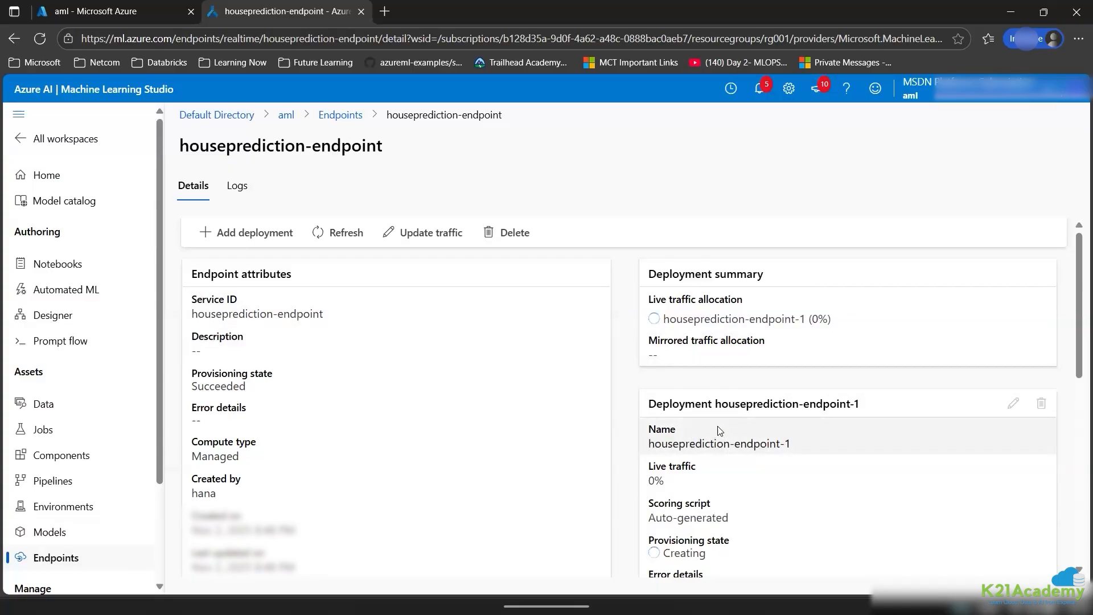
double_click(686, 517)
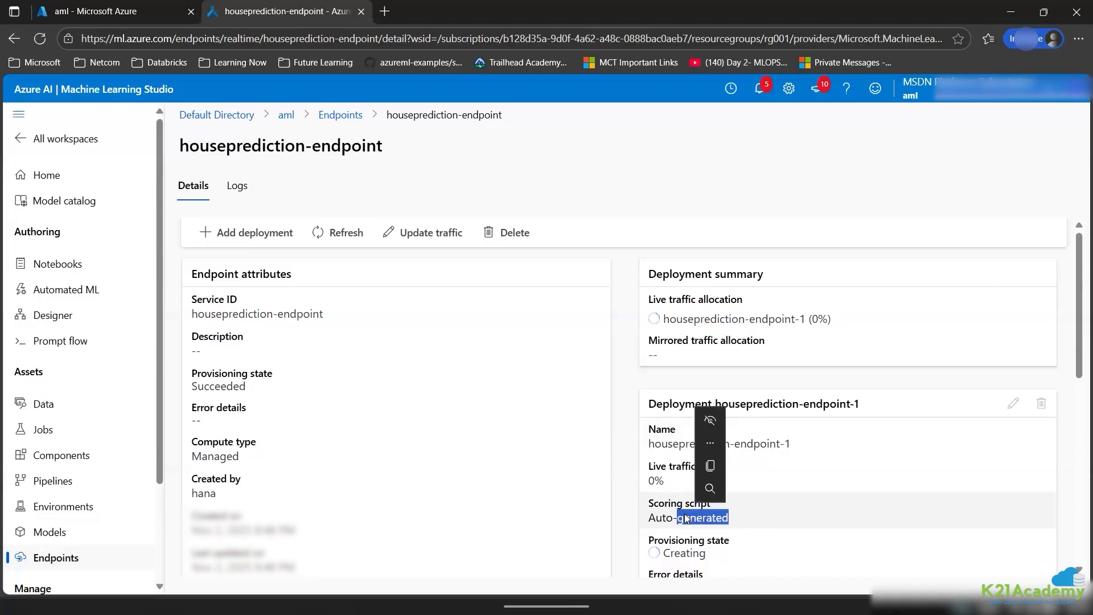